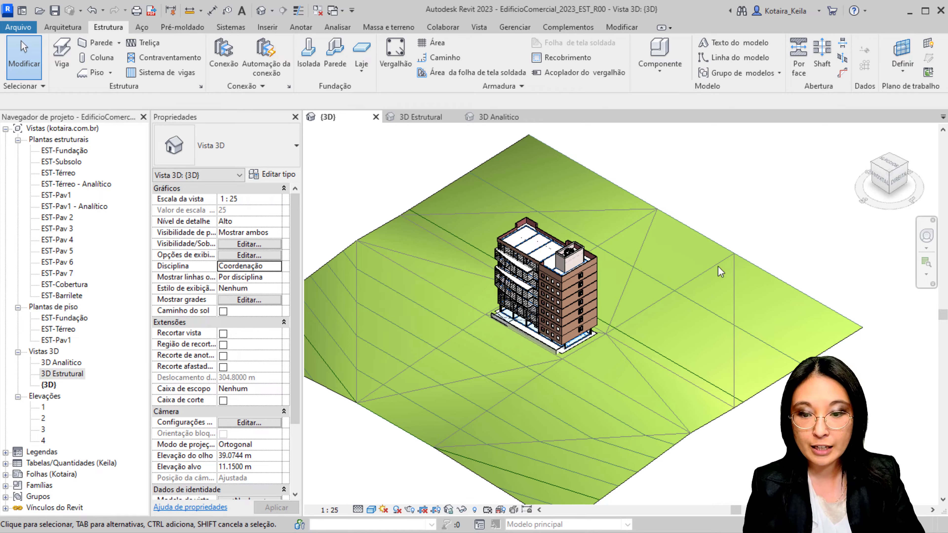
Step: Preview the {3D} view in Estrutural discipline, restore Coordenação, and call up Visibility/Graphics with VV
left_click(276, 269)
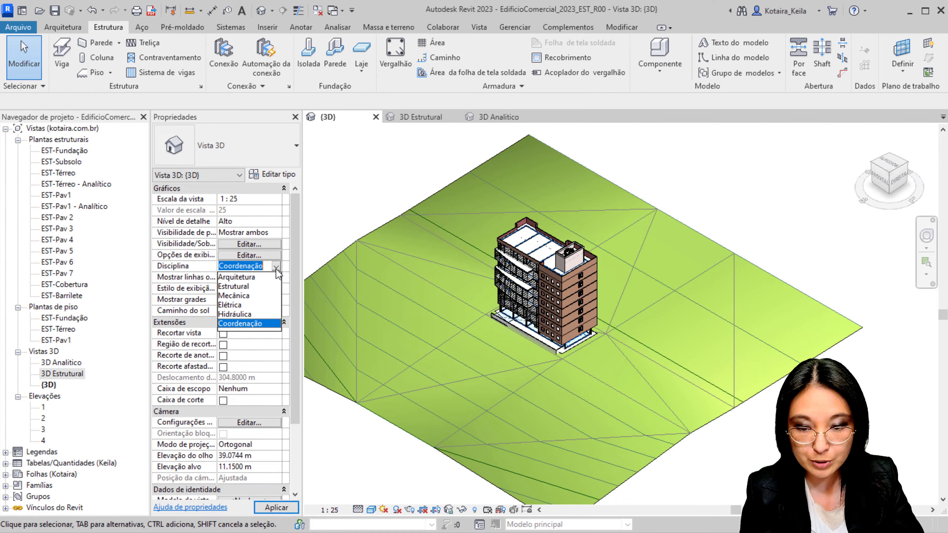
left_click(239, 287)
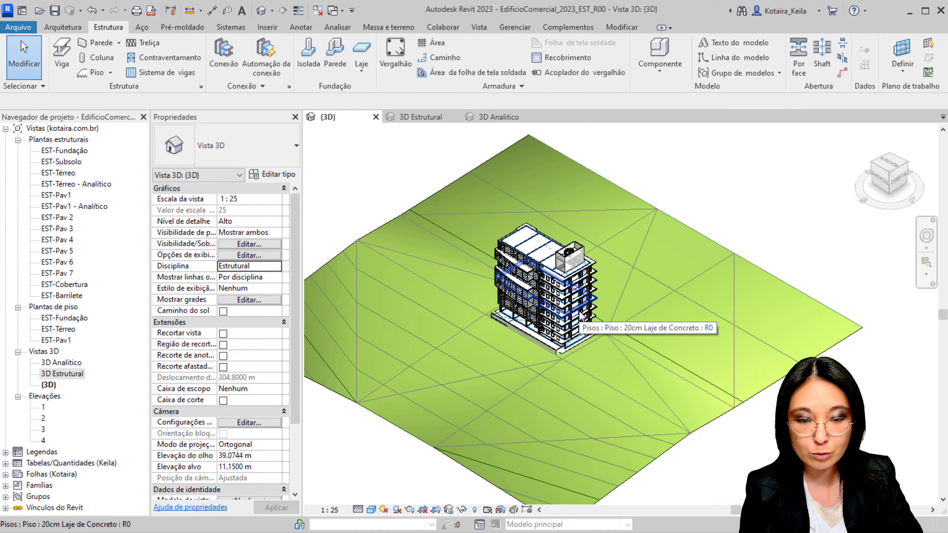
scroll(545, 302, "up", 3)
scroll(545, 301, "up", 3)
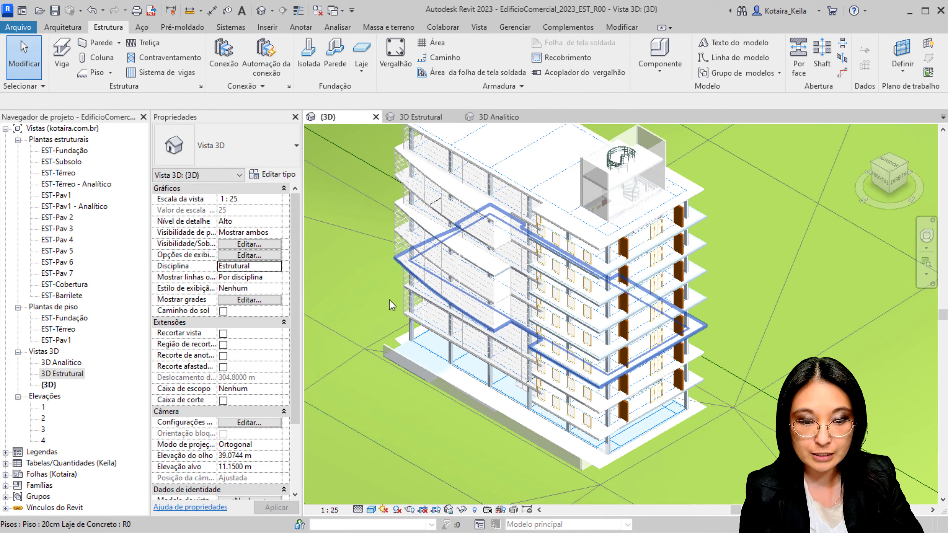
left_click(249, 266)
left_click(252, 325)
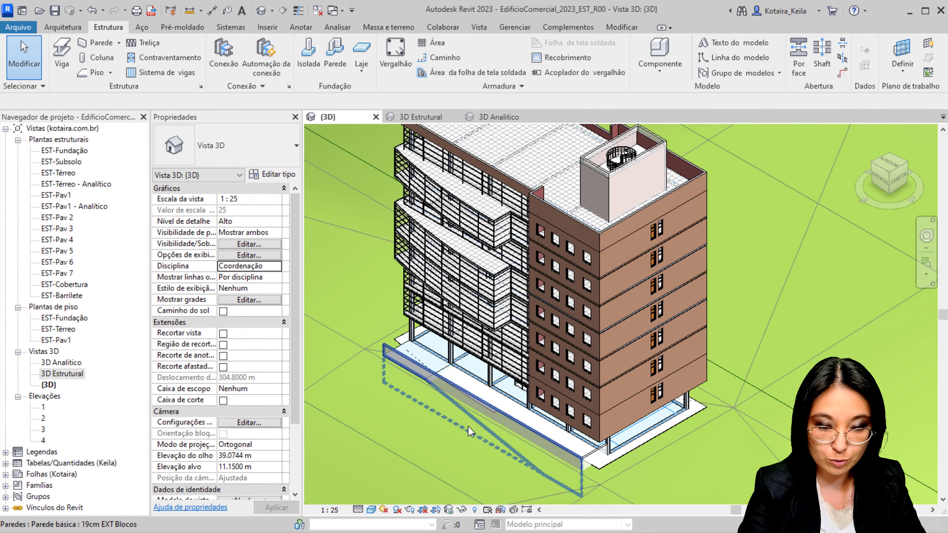
key("v")
key("v")
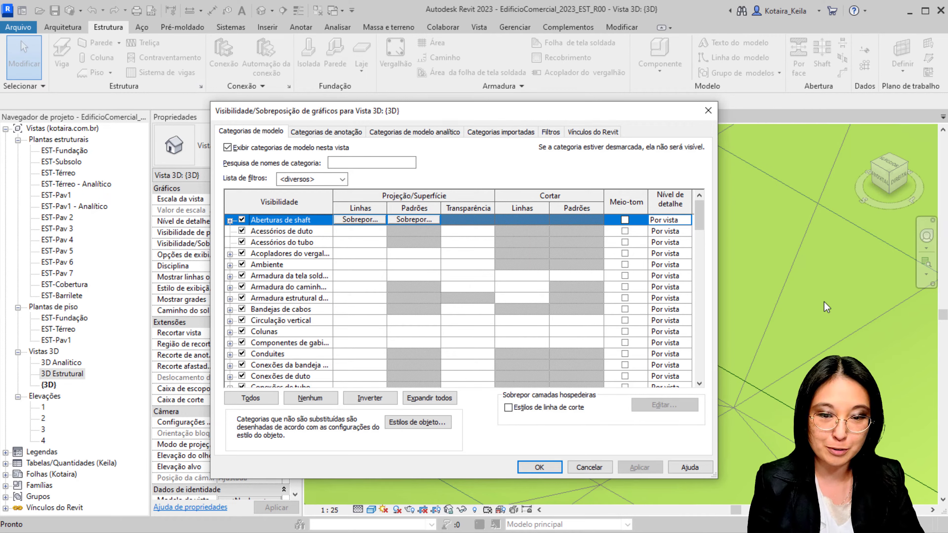
Step: Uncheck Topografia in the {3D} view's model categories and apply the change
left_click(316, 368)
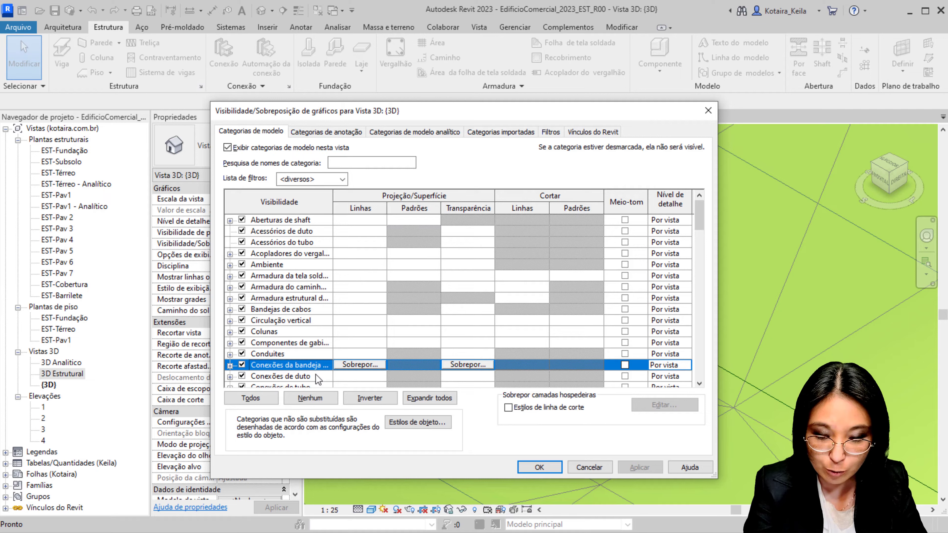
key("t")
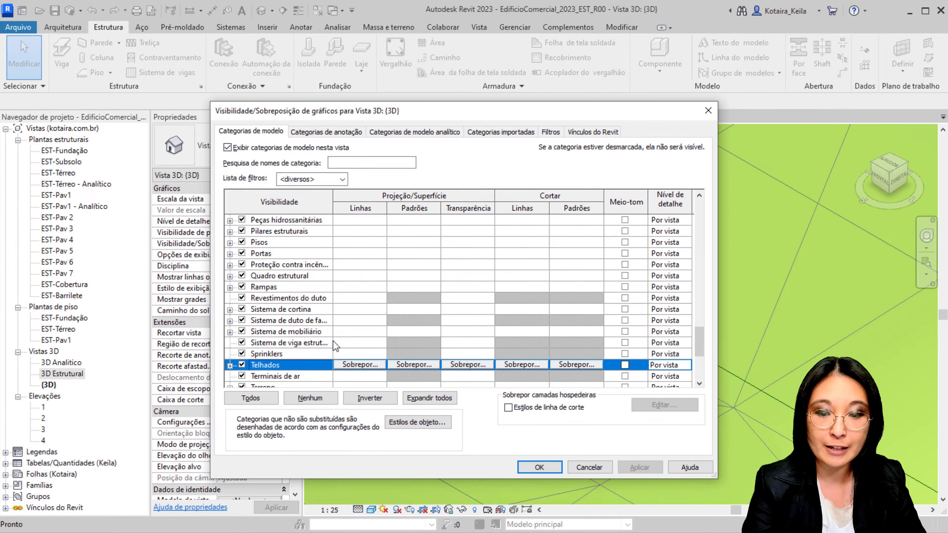
scroll(261, 362, "down", 1)
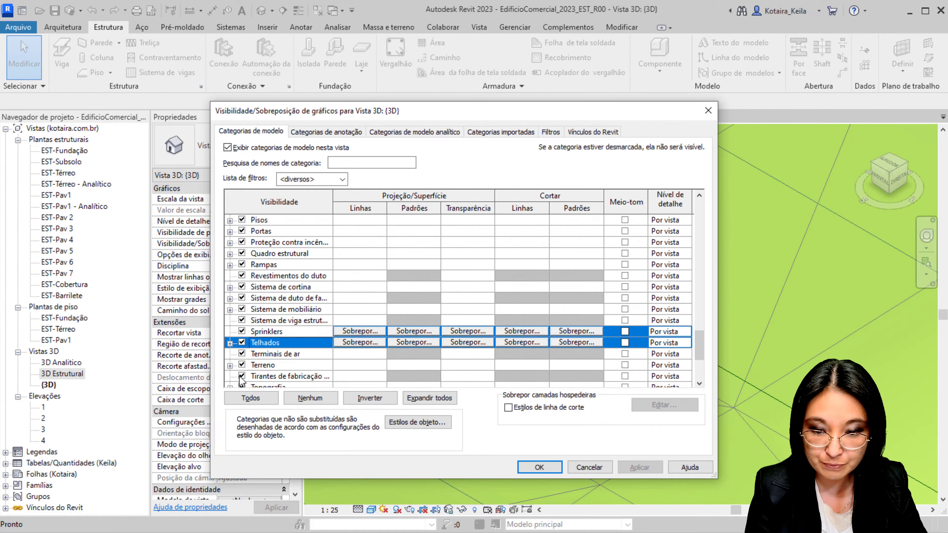
scroll(241, 358, "down", 1)
left_click(242, 354)
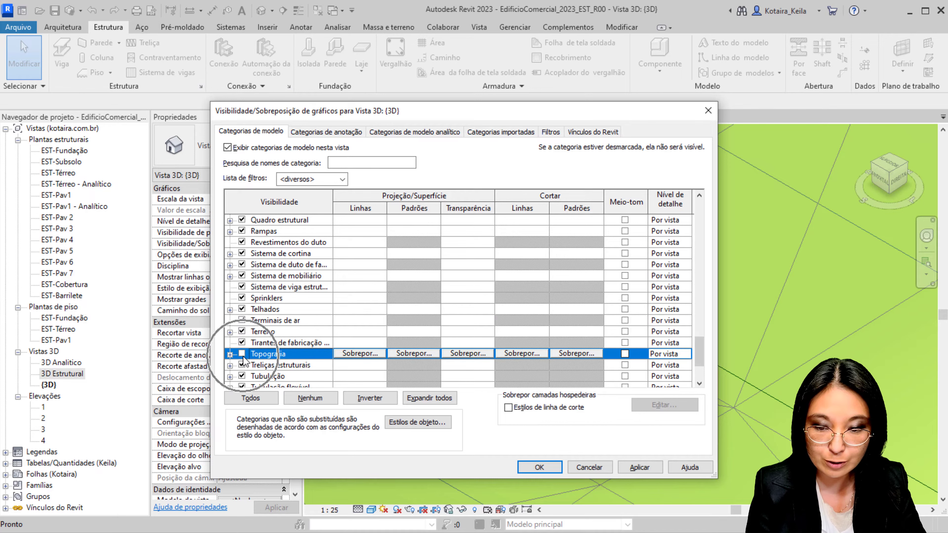
left_click(640, 467)
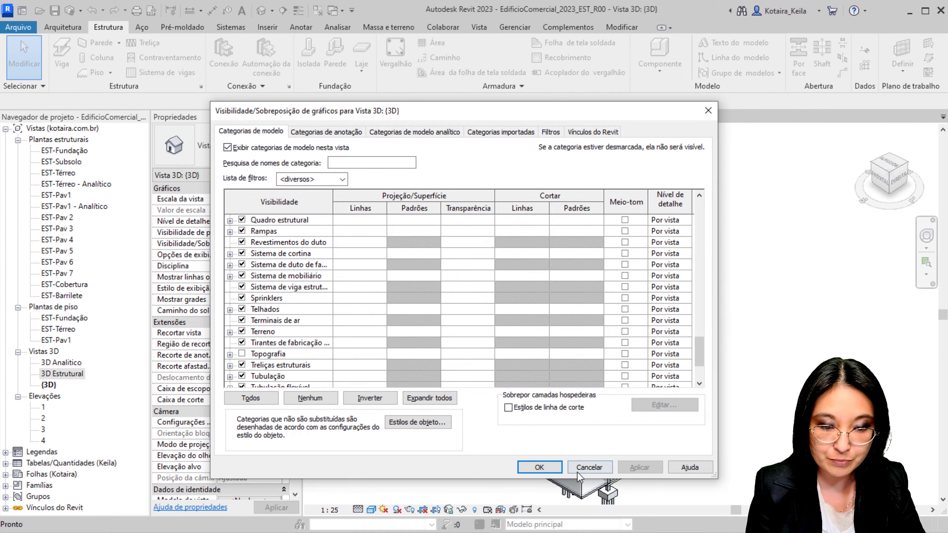
mouse_move(595, 120)
left_mouse_down()
mouse_move(326, 198)
mouse_move(523, 82)
left_mouse_up()
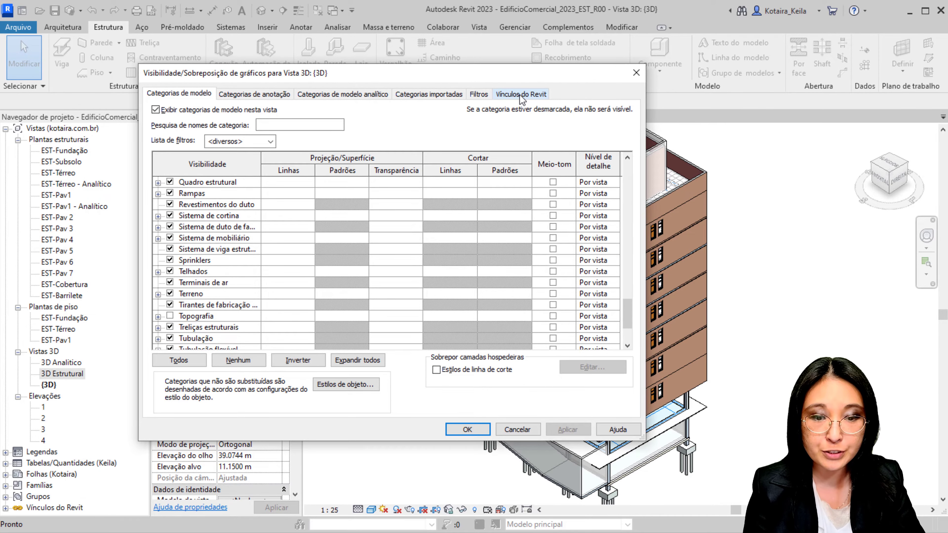
Step: Set the linked ARQ model to Meio-tom and Subjacência in the {3D} view, then confirm
left_click(520, 95)
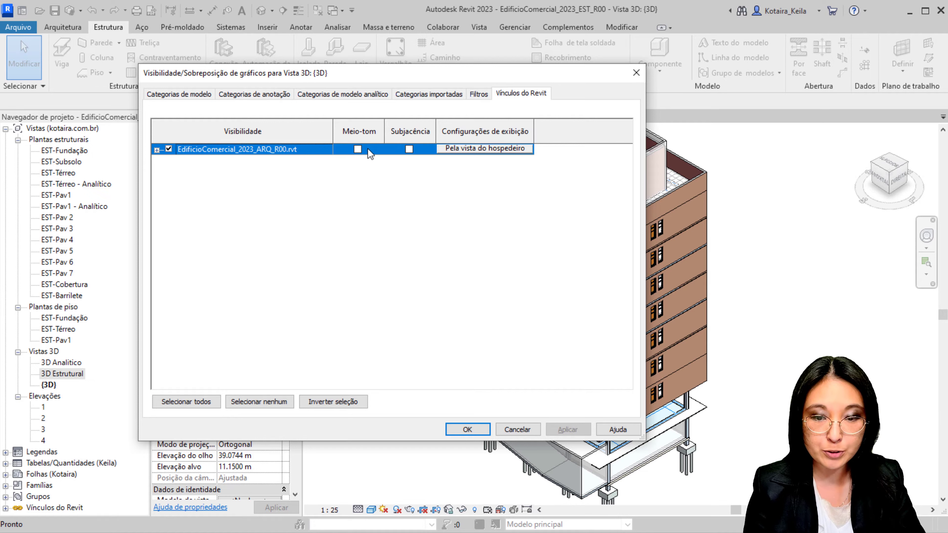
left_click(358, 148)
left_click(566, 429)
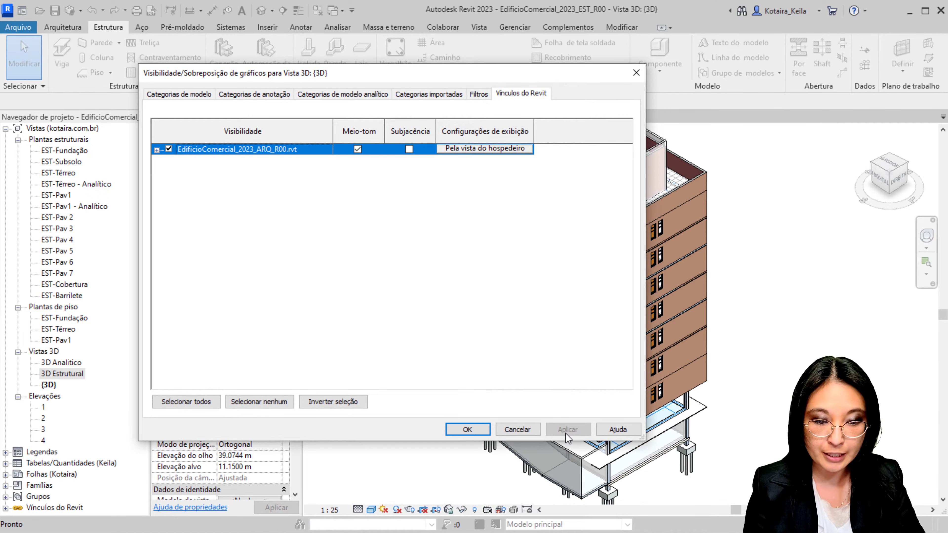
left_click_drag(583, 77, 449, 155)
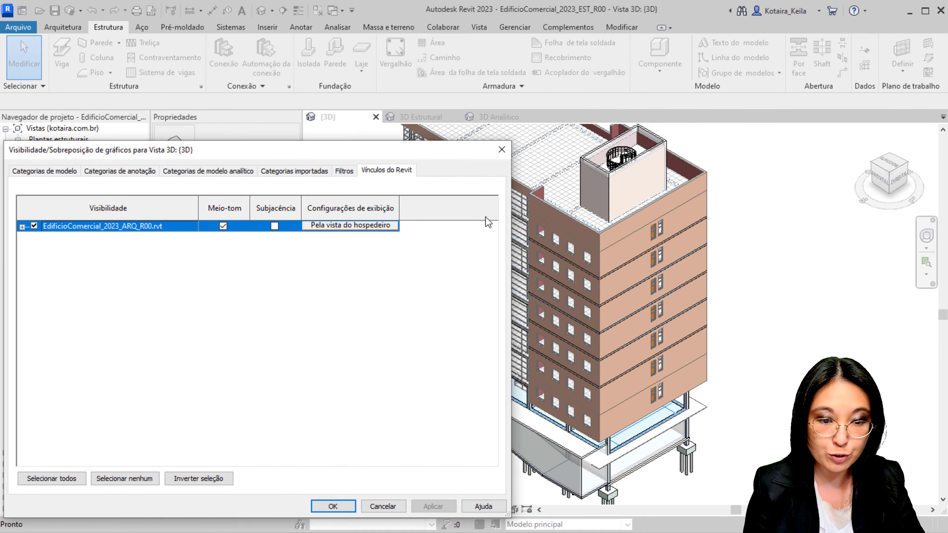
left_click(275, 227)
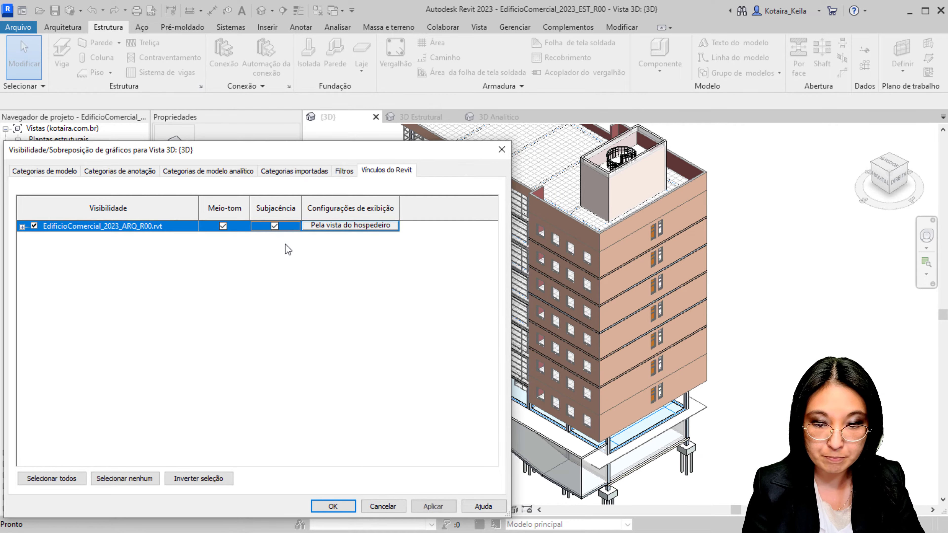
left_click(448, 504)
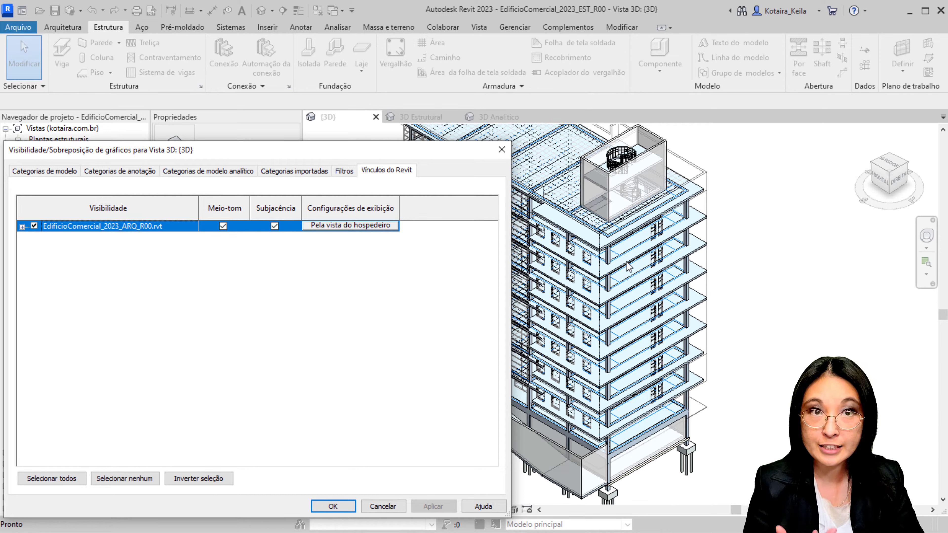
left_click(333, 507)
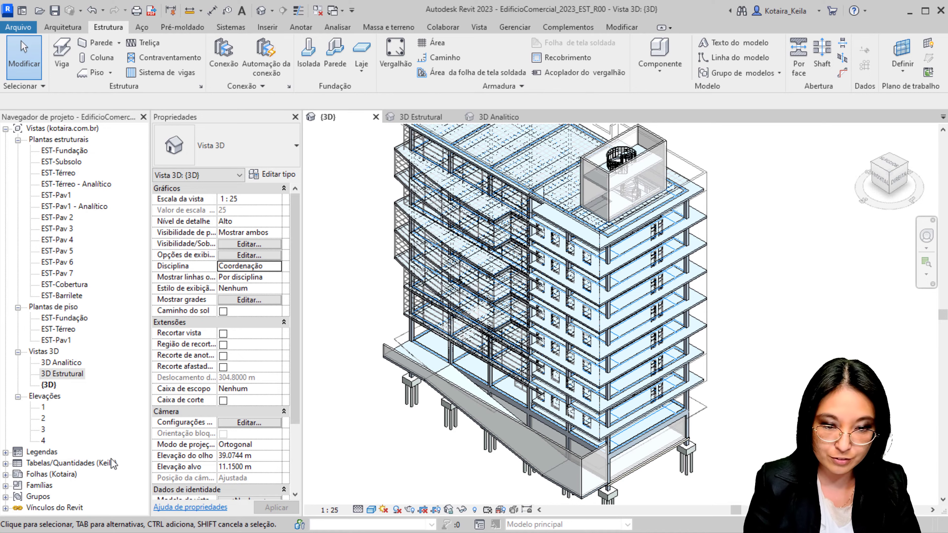
middle_click_drag(371, 447, 371, 462, "shift")
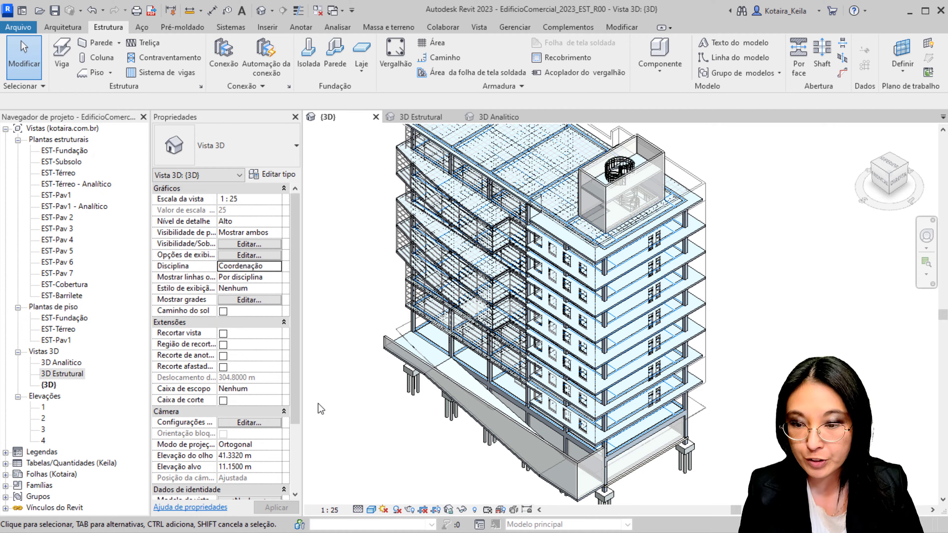
left_click(411, 365)
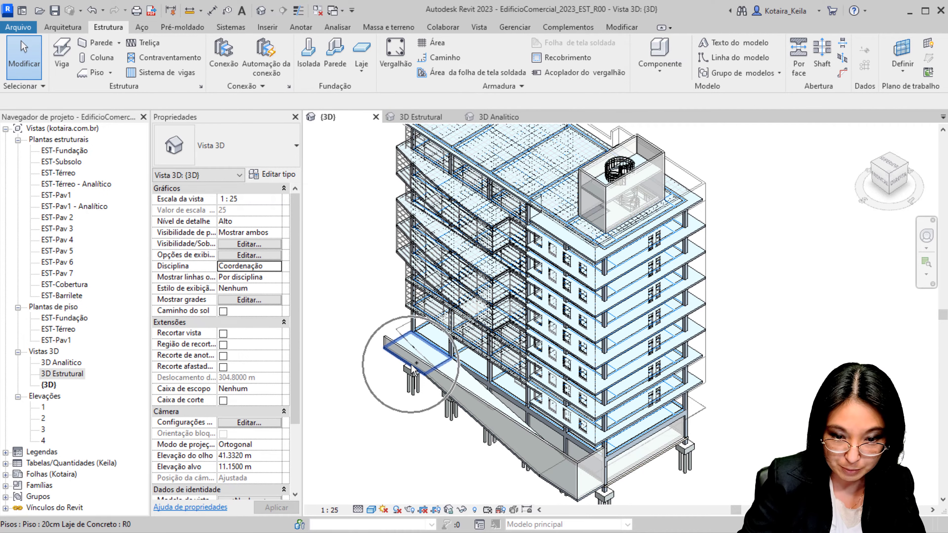
Step: Open the EST-Fundação plan and zoom in on the 1/A pile cap
left_click(71, 151)
double_click(70, 152)
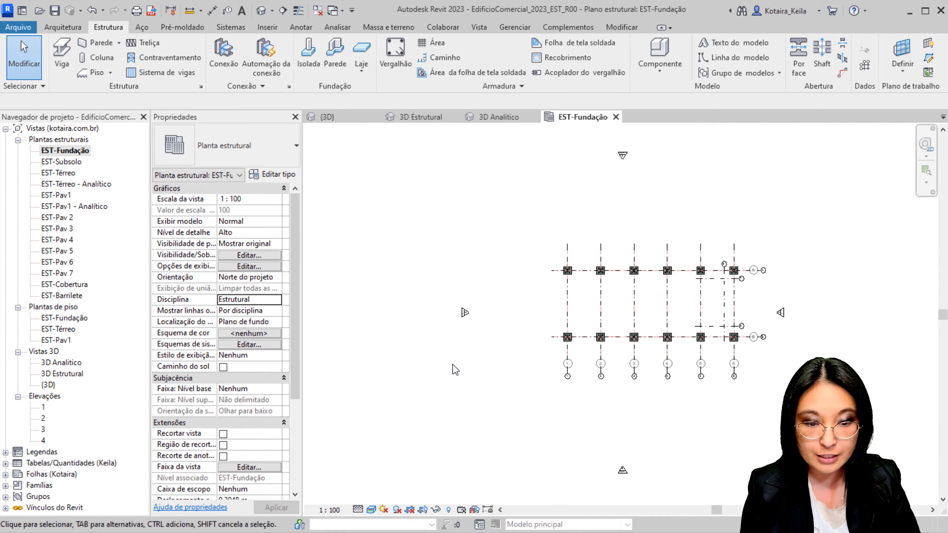
scroll(595, 351, "up", 3)
scroll(484, 277, "up", 2)
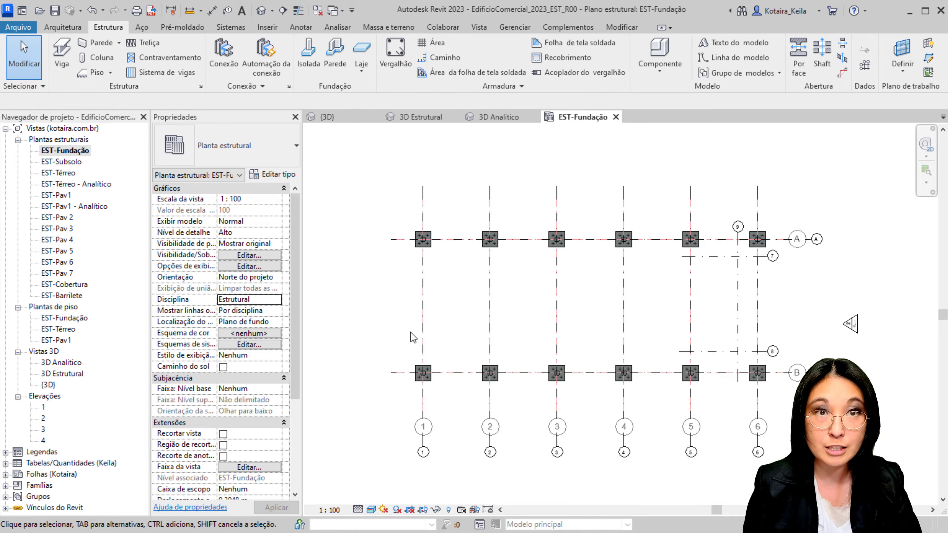
scroll(413, 336, "up", 2)
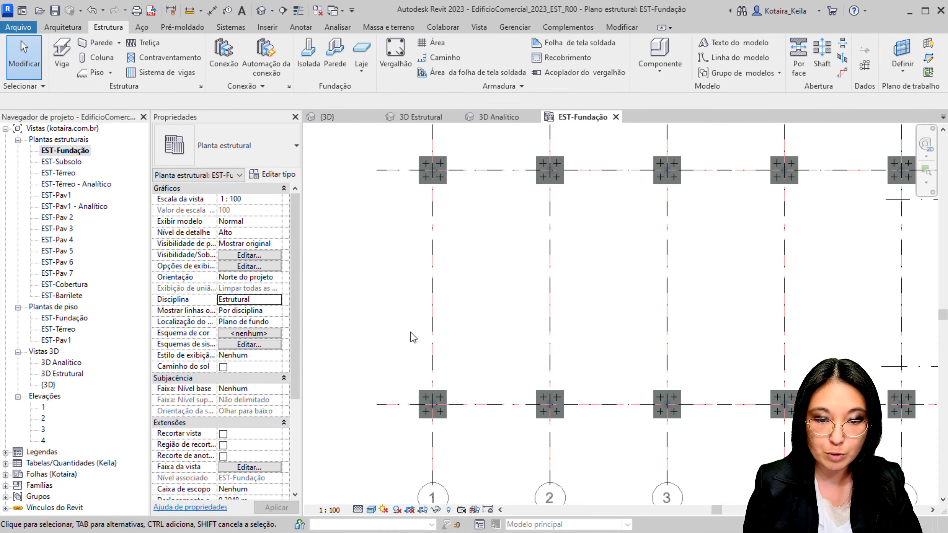
scroll(430, 262, "up", 2)
scroll(448, 186, "up", 2)
scroll(454, 173, "up", 3)
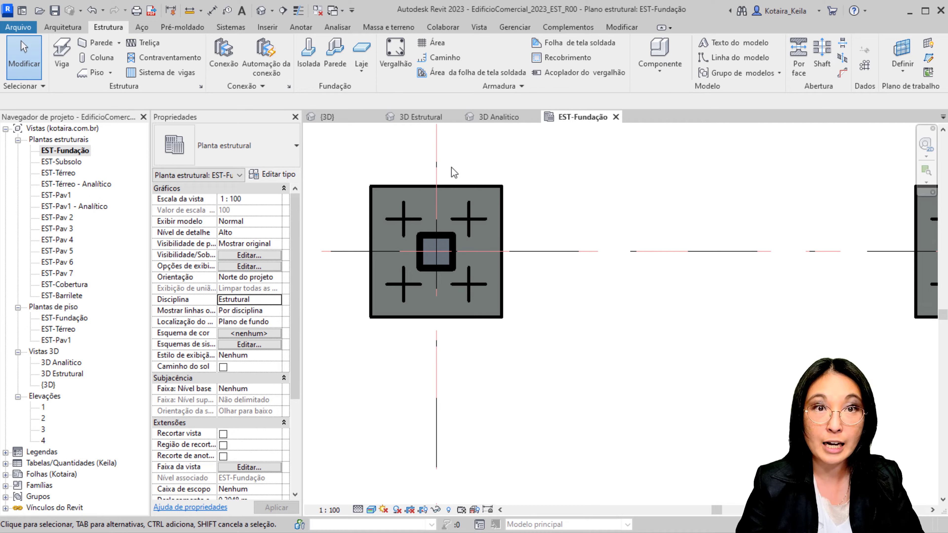
Step: Toggle the plan to Wireframe to reveal the four piles, then back to Shaded
key("w")
key("f")
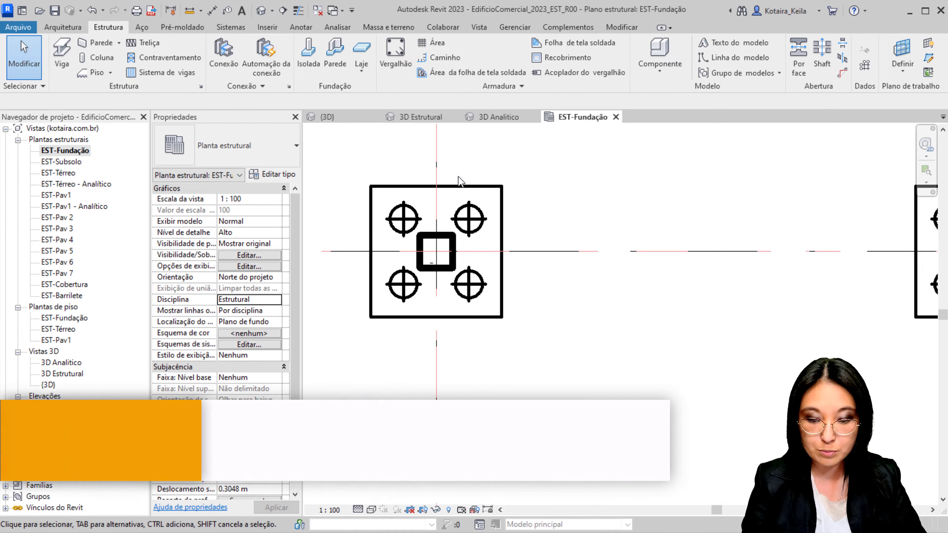
key("s")
key("d")
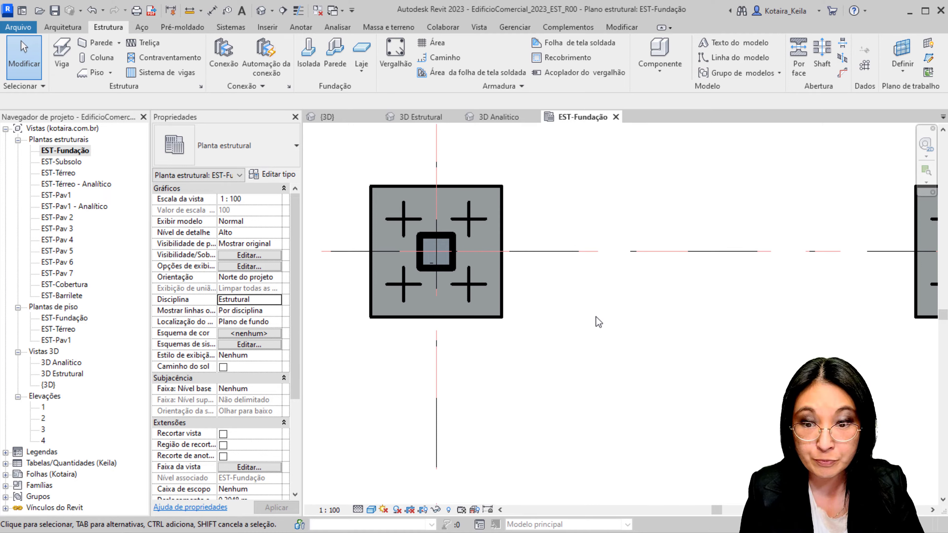
Step: Draw a section line vertically through the grid 1 pile caps
left_click(285, 16)
scroll(396, 165, "down", 3)
scroll(397, 223, "down", 3)
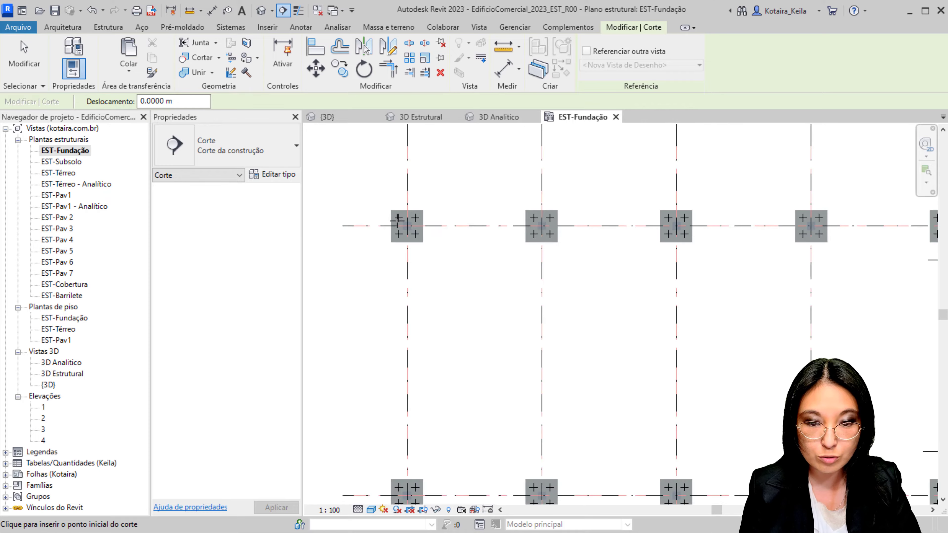
scroll(398, 222, "down", 2)
left_click(402, 160)
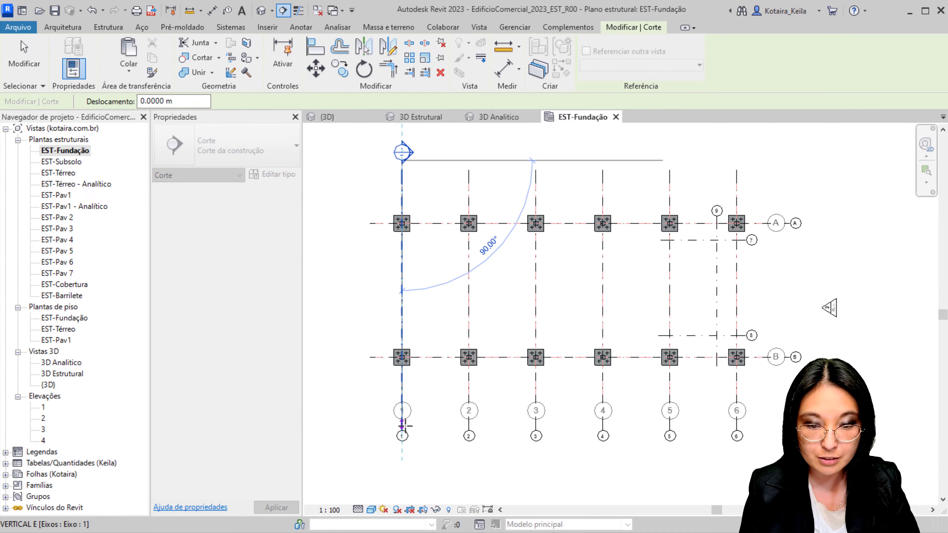
left_click(407, 462)
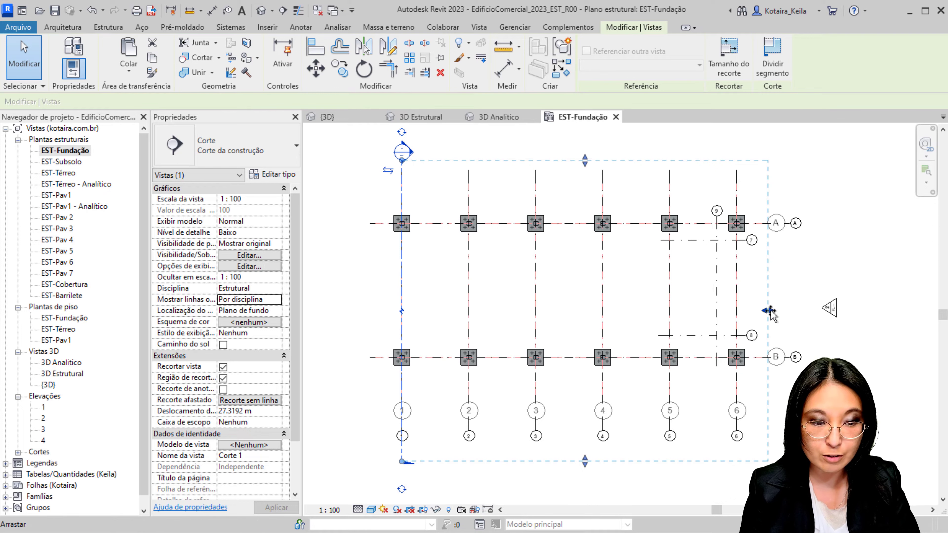
Step: Nudge the section onto grid 1 and cut its far clip offset to 0.2342 m
left_click_drag(770, 313, 414, 320)
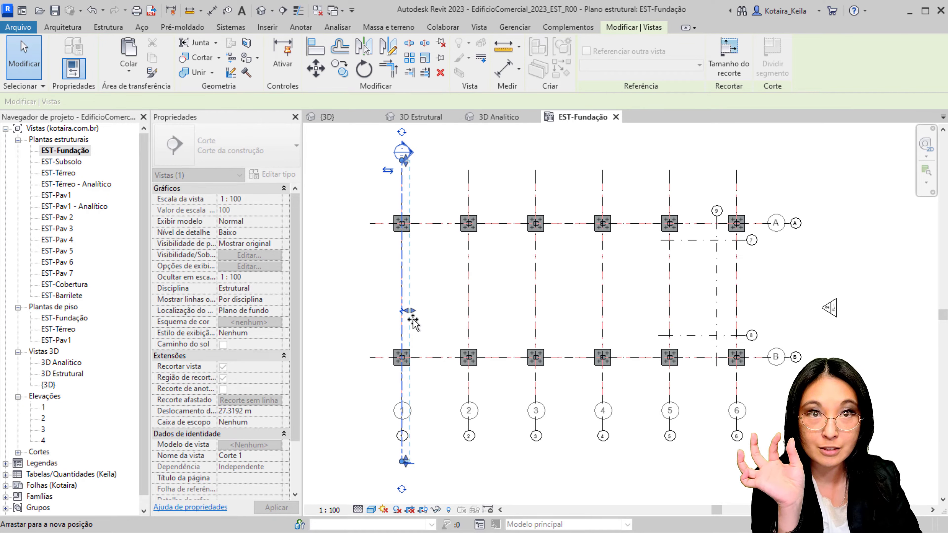
left_click_drag(413, 322, 413, 321)
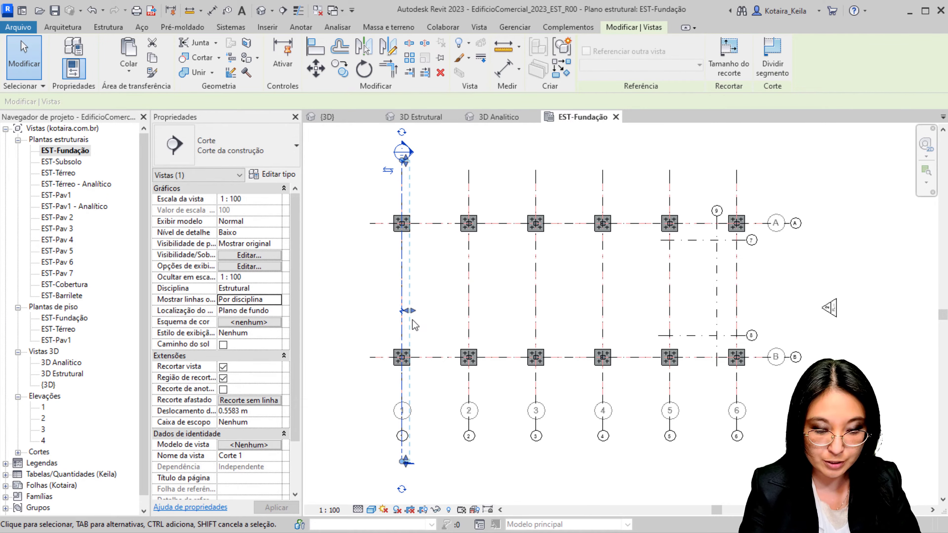
key("Left")
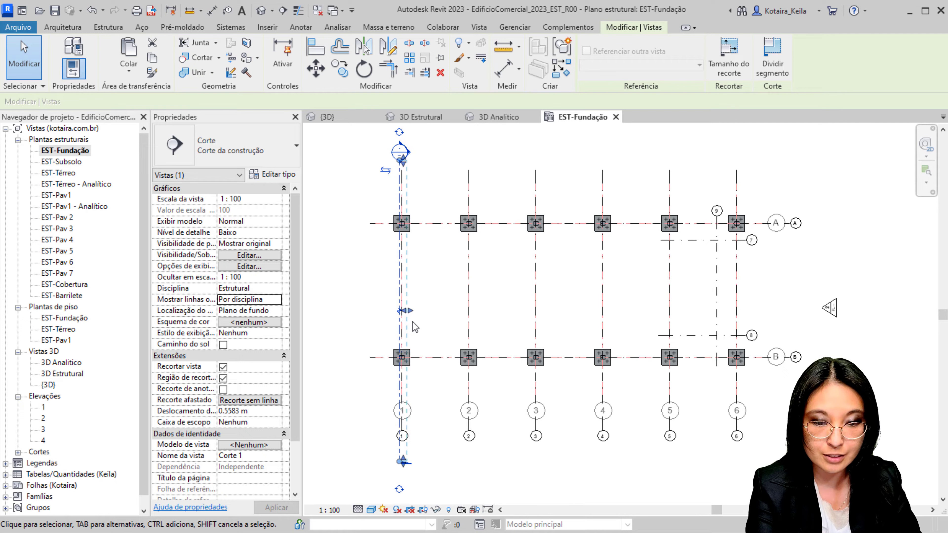
key("Left")
key("Left")
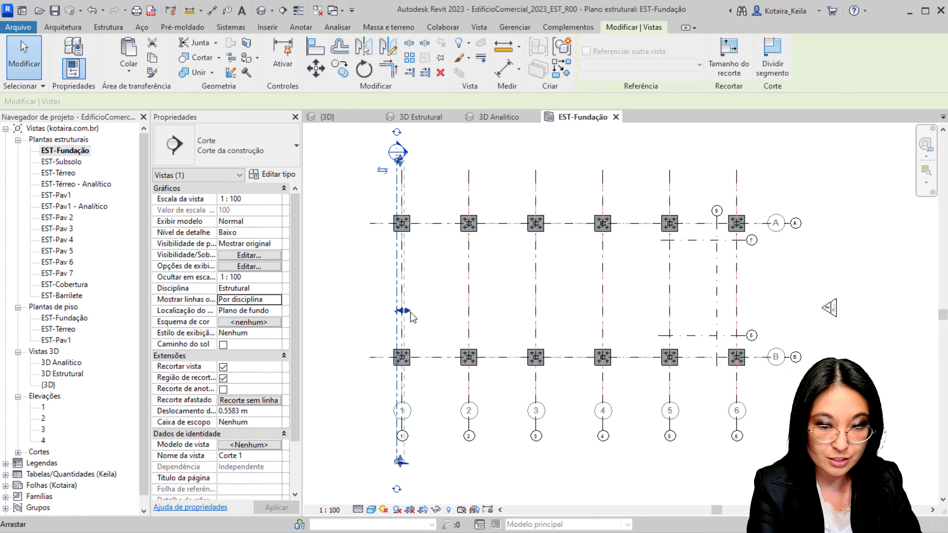
left_click_drag(400, 310, 401, 313)
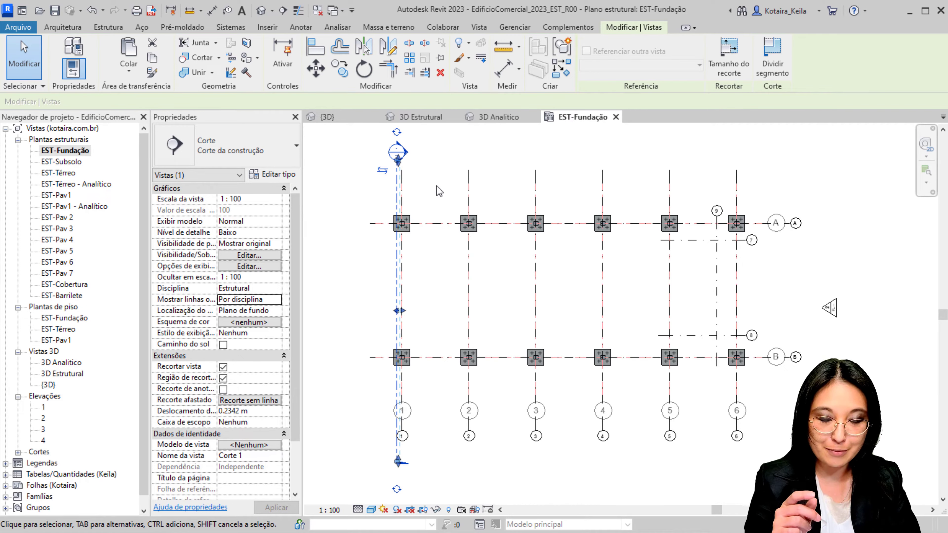
key("Escape")
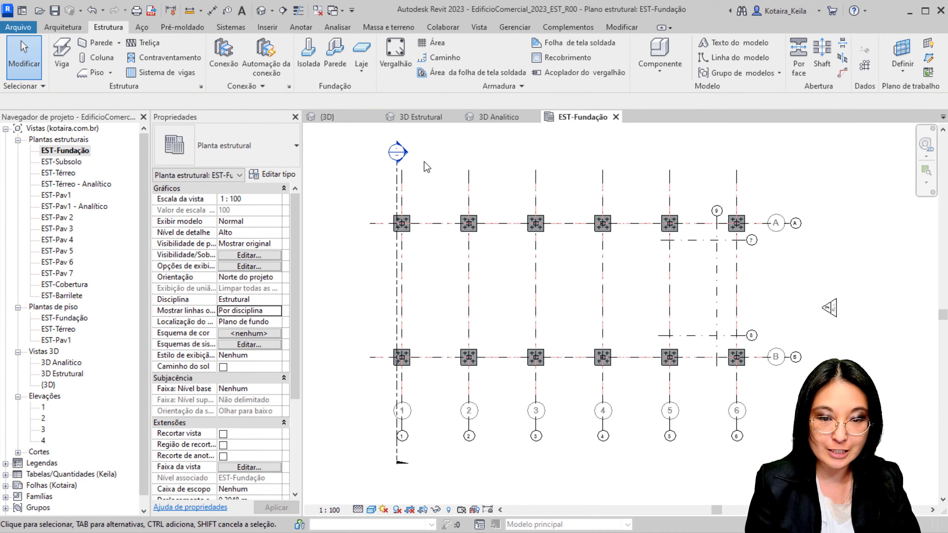
Step: Open Corte 1 and extend its crop region down below the piles
double_click(403, 154)
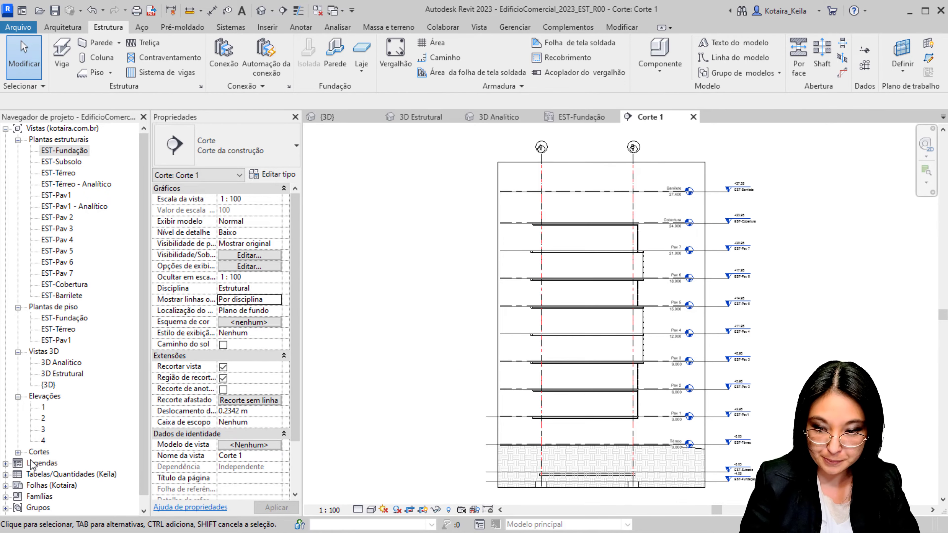
left_click(18, 453)
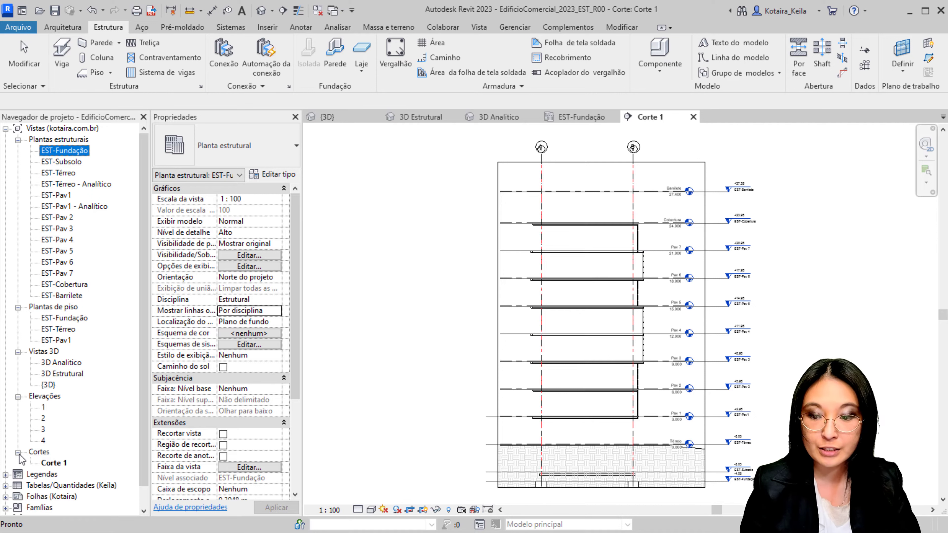
left_click(659, 353)
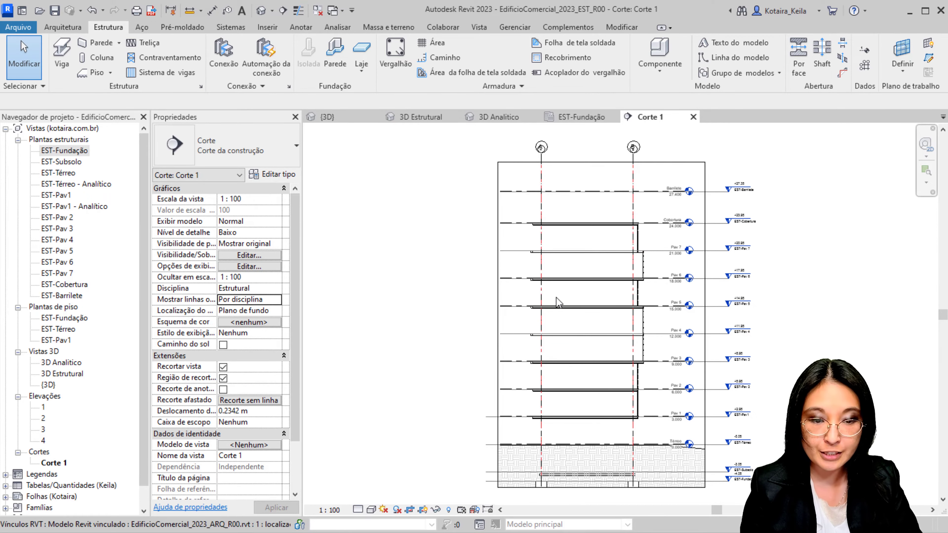
mouse_move(659, 353)
middle_mouse_down()
mouse_move(461, 287)
mouse_move(408, 250)
middle_mouse_up()
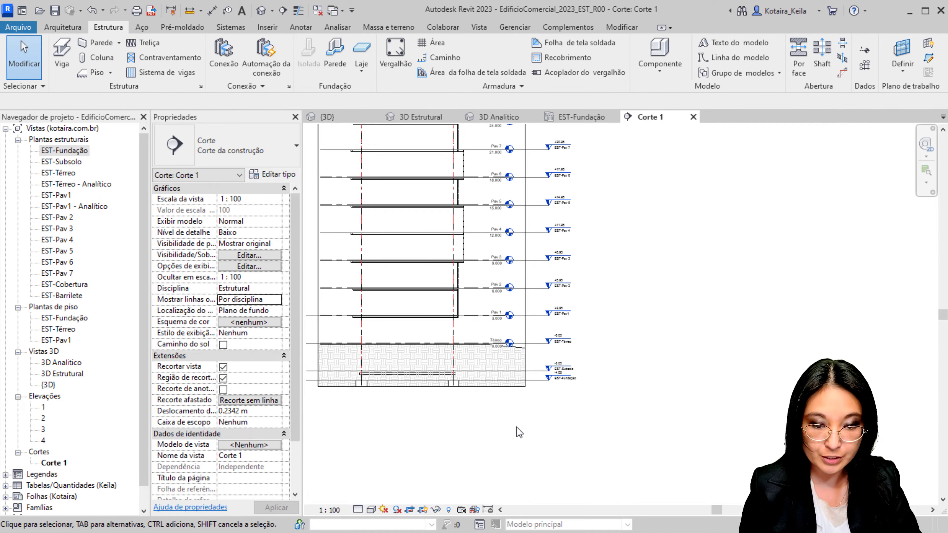
left_click(421, 387)
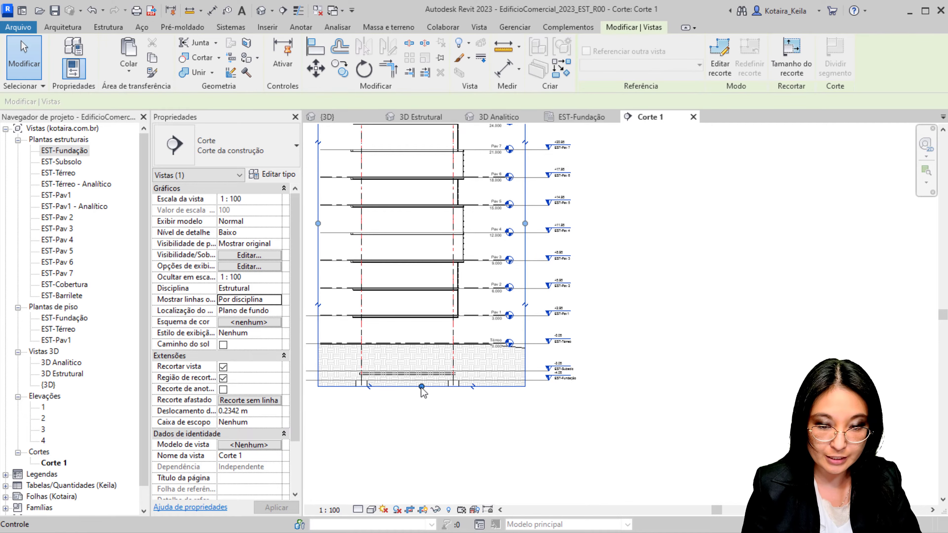
left_click_drag(421, 388, 424, 481)
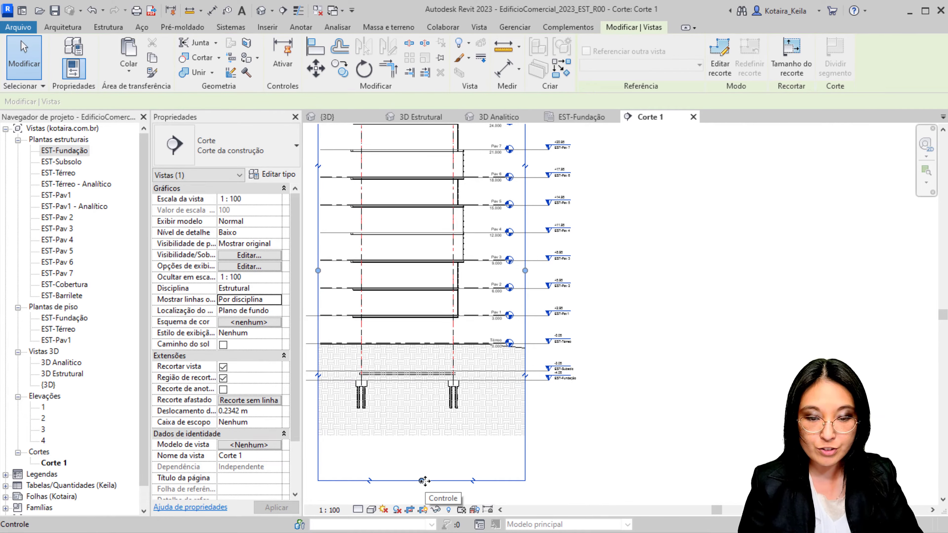
Step: Turn off Crop View and hide the crop region in Corte 1
left_click(410, 510)
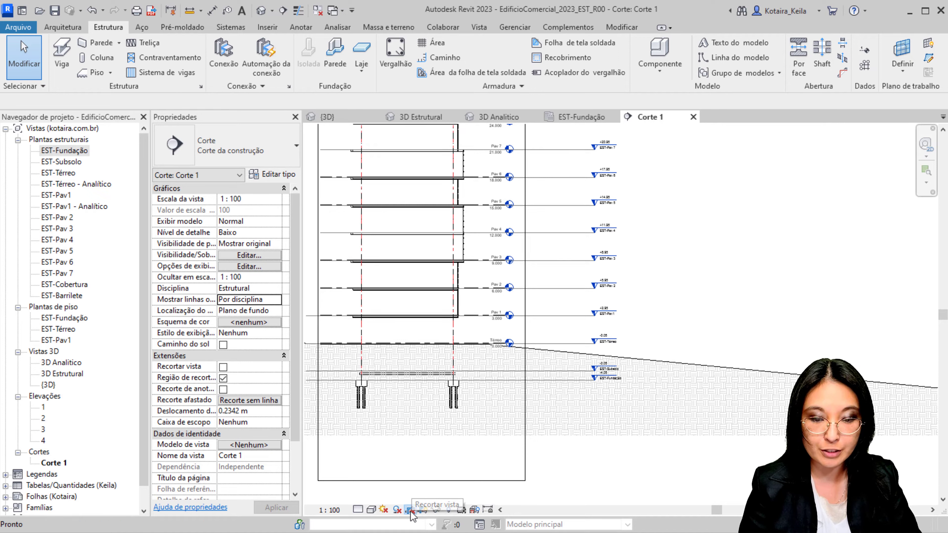
left_click(423, 514)
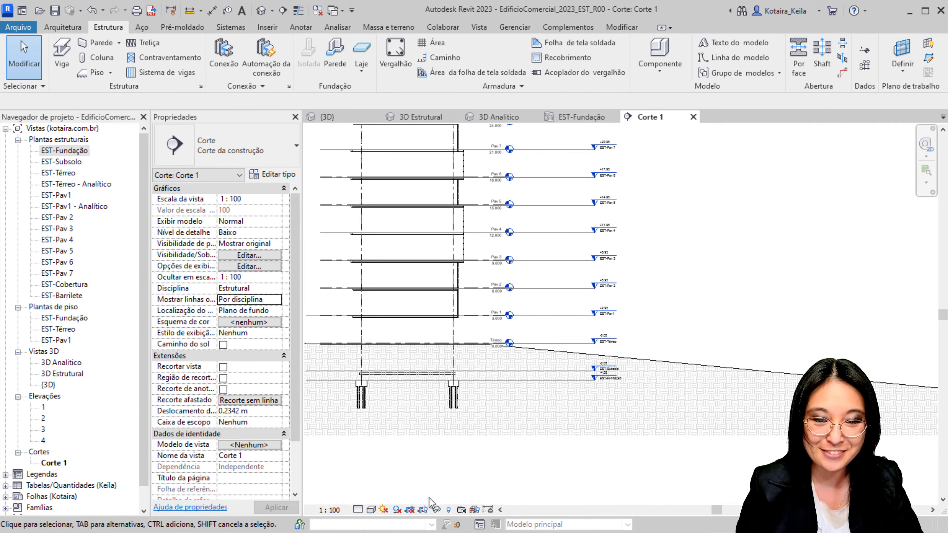
scroll(422, 435, "up", 3)
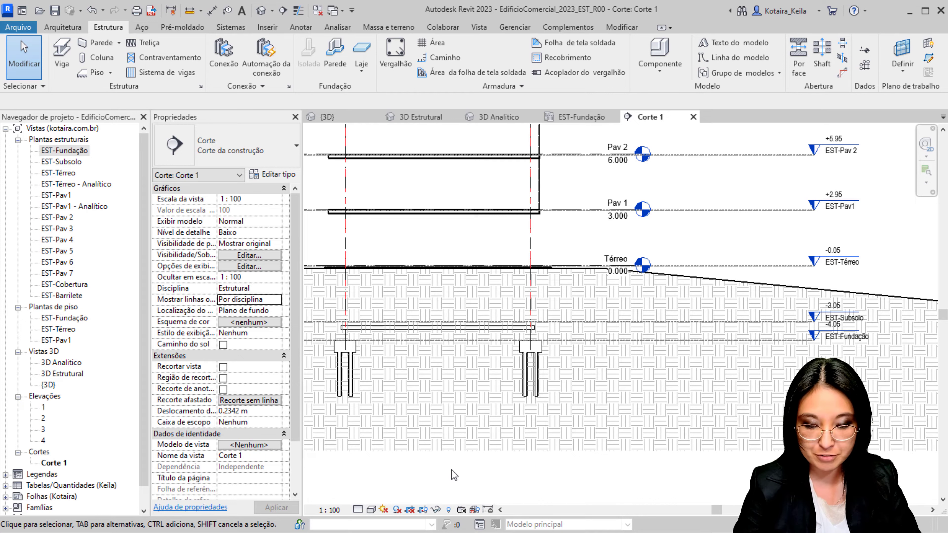
key("v")
key("v")
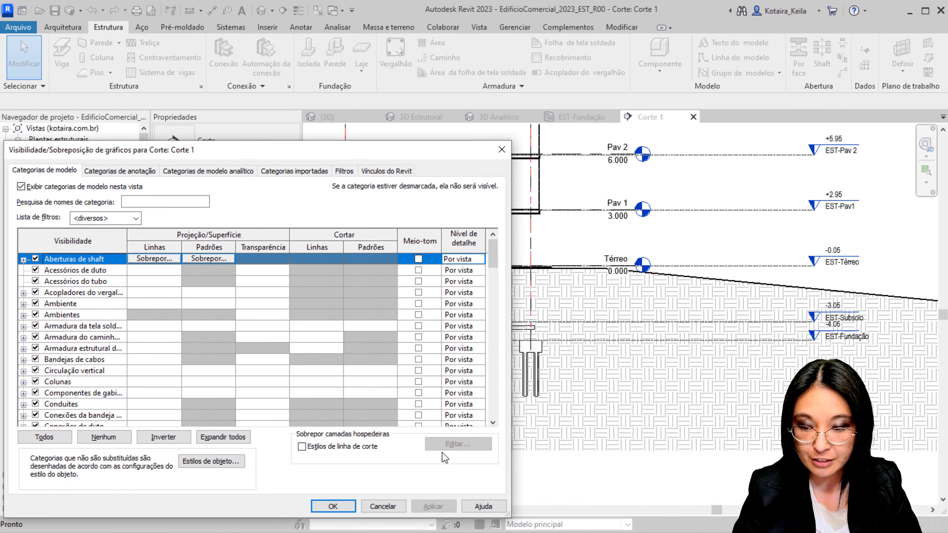
Step: Uncheck Topografia in Corte 1's model categories and confirm with OK
left_click(72, 340)
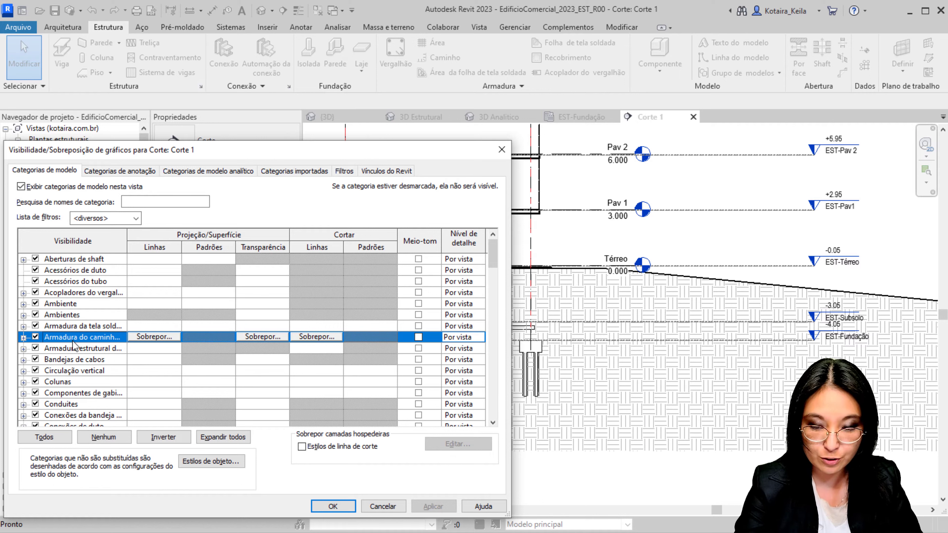
key("t")
scroll(73, 351, "down", 1)
scroll(67, 356, "down", 1)
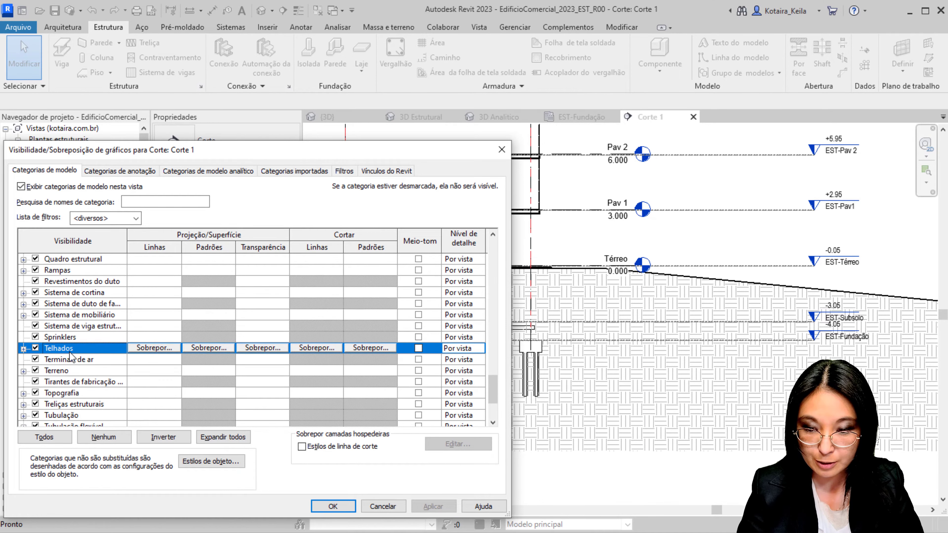
scroll(50, 366, "down", 1)
left_click(36, 371)
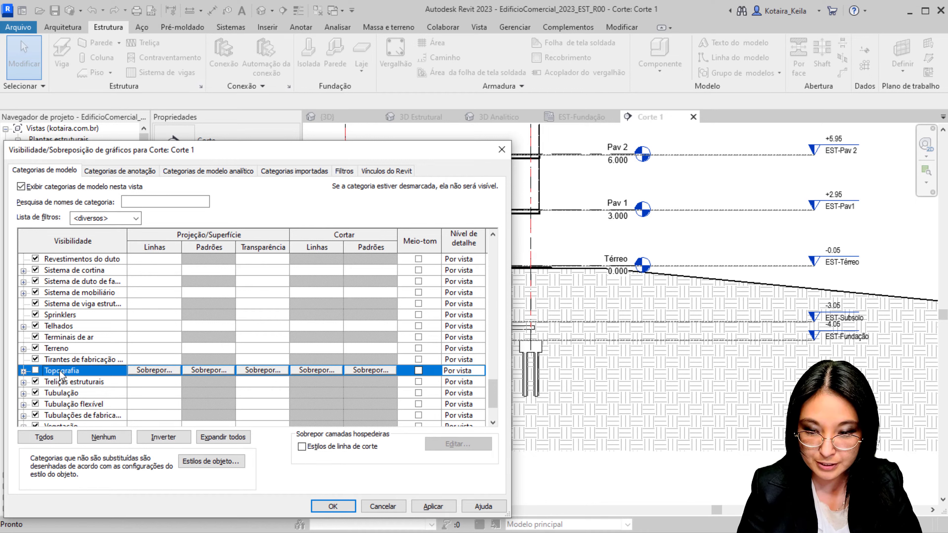
left_click(342, 505)
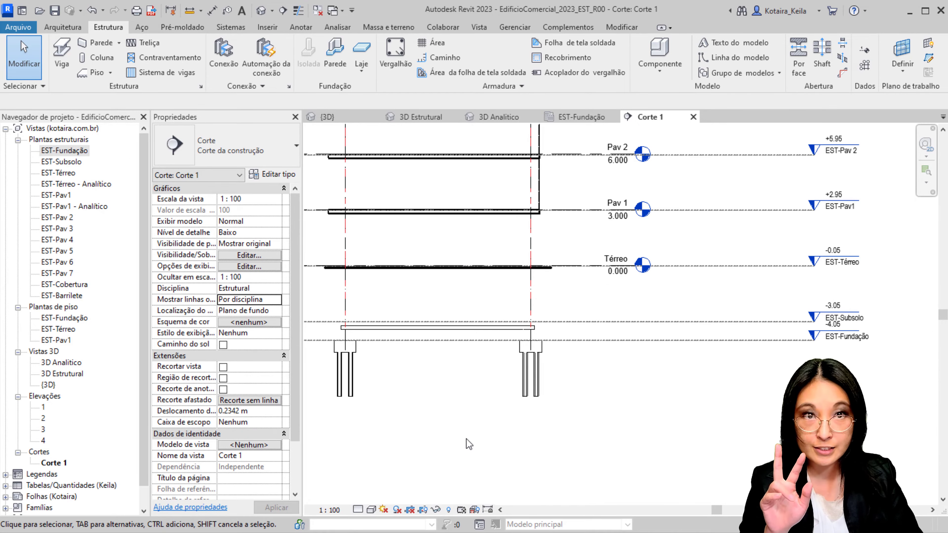
Step: Set Corte 1 to Shaded, zoom into the left pile cap, and enable Thin Lines
key("s")
key("d")
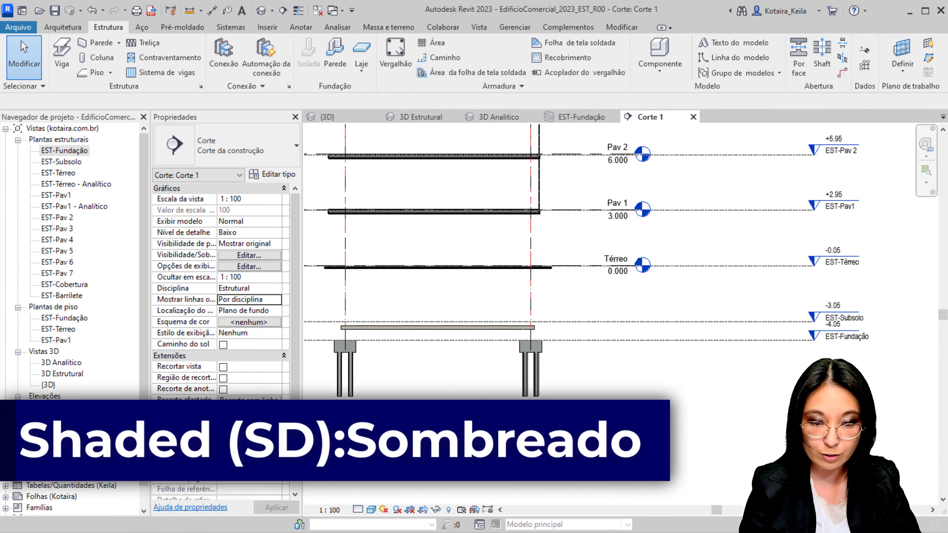
scroll(330, 342, "up", 3)
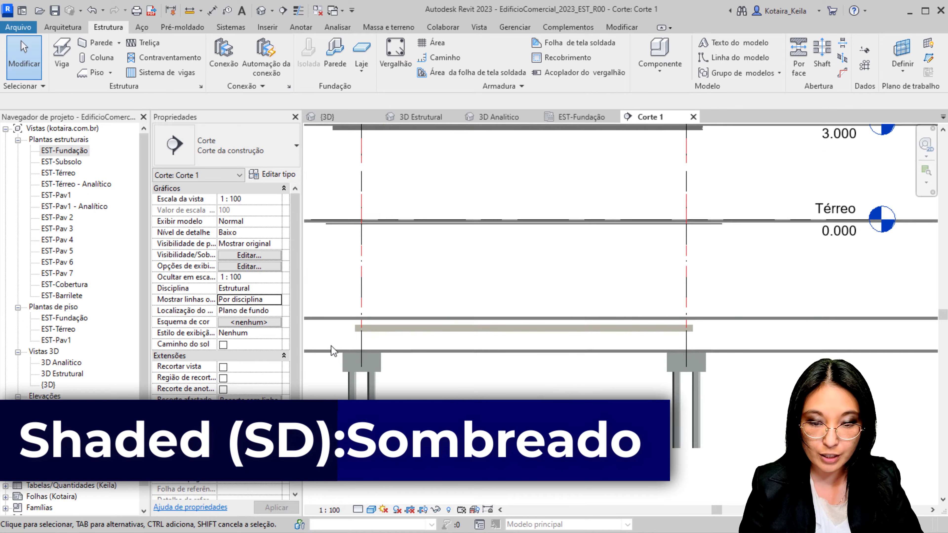
scroll(331, 342, "up", 5)
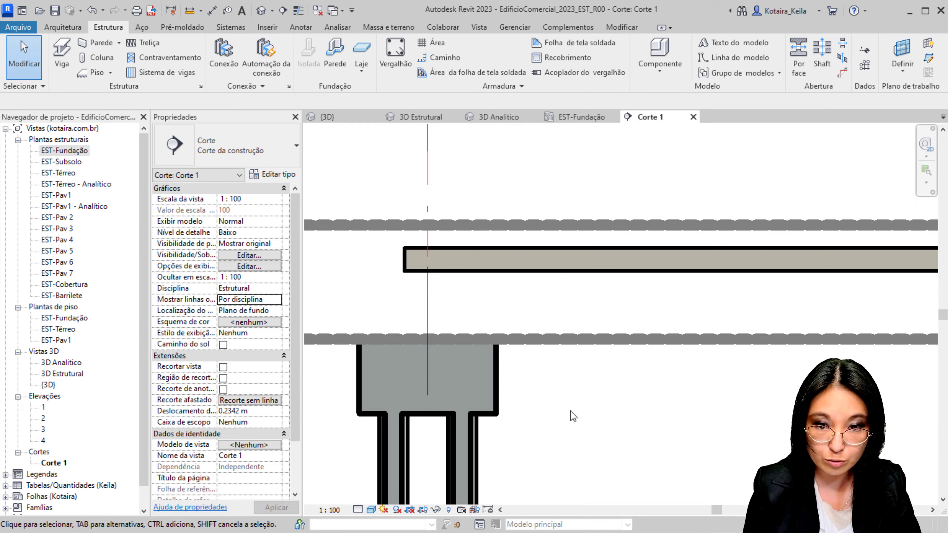
left_click(298, 12)
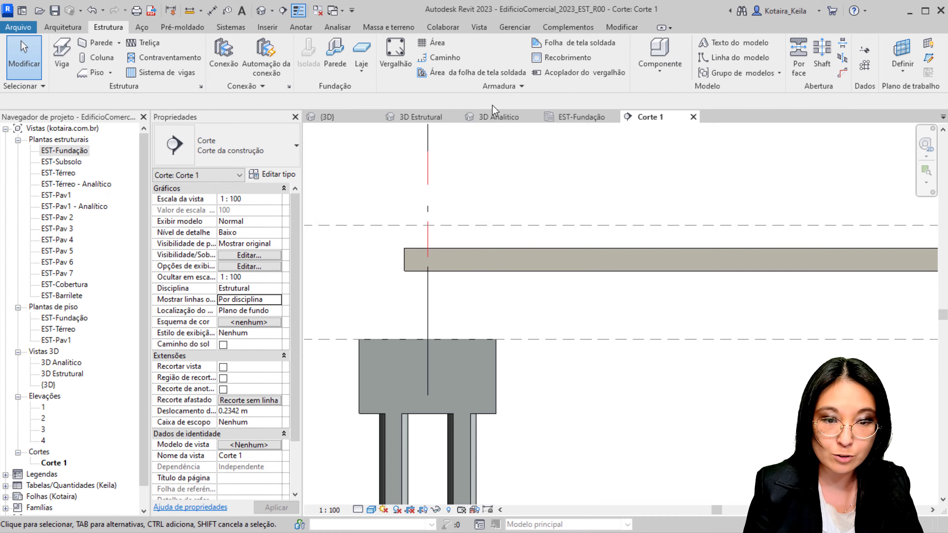
Step: Start the rebar Cover tool and switch Corte 1 to Hidden Line display
left_click(568, 59)
scroll(399, 434, "up", 2)
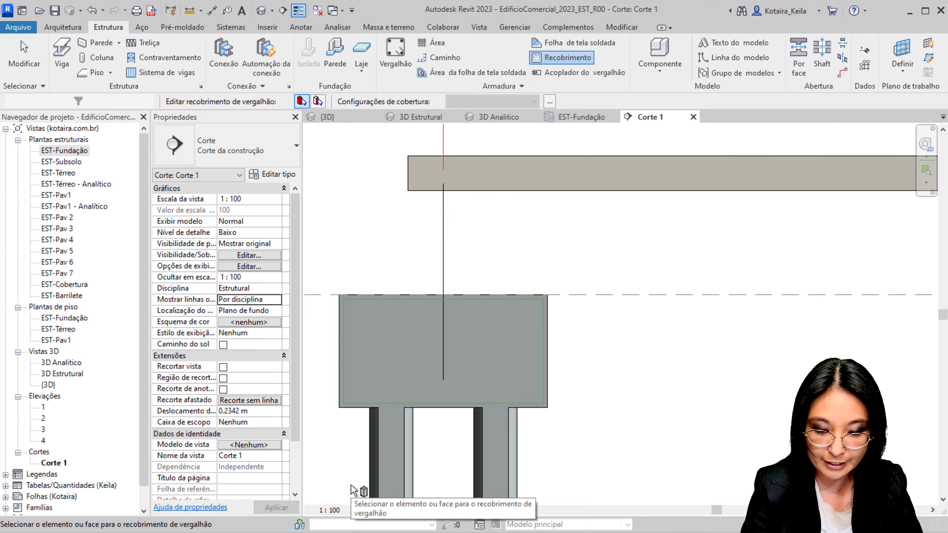
key("h")
key("l")
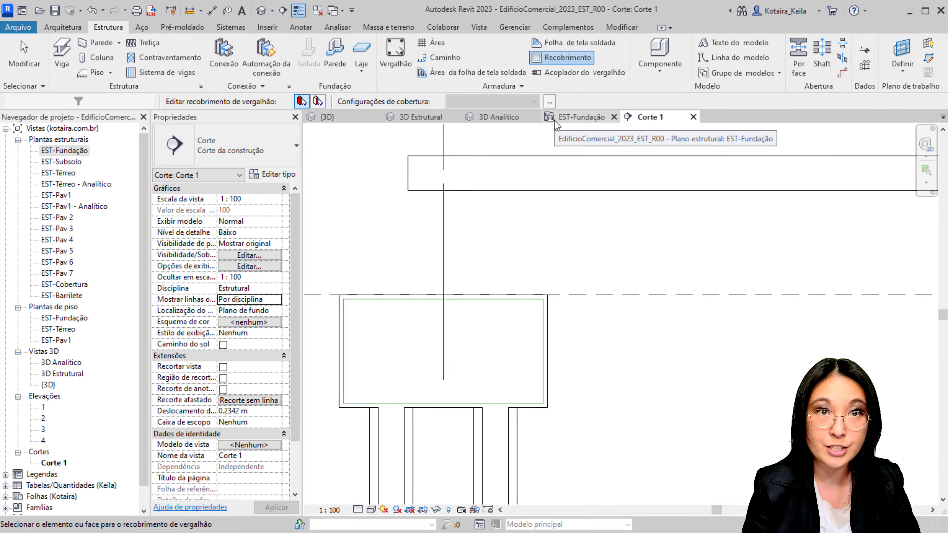
Step: Open Rebar Cover Settings and review the 20, 25, 30 and 40 mm entries
left_click(551, 102)
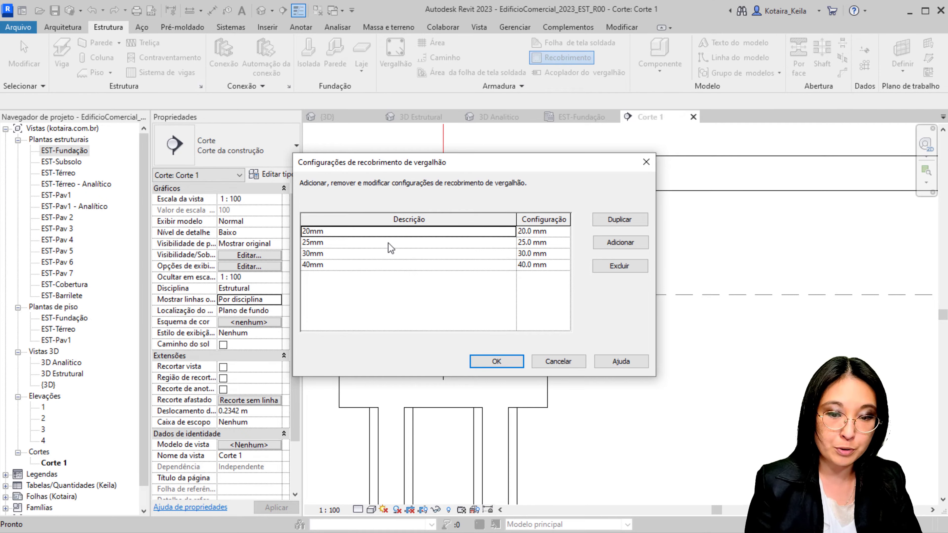
left_click(358, 232)
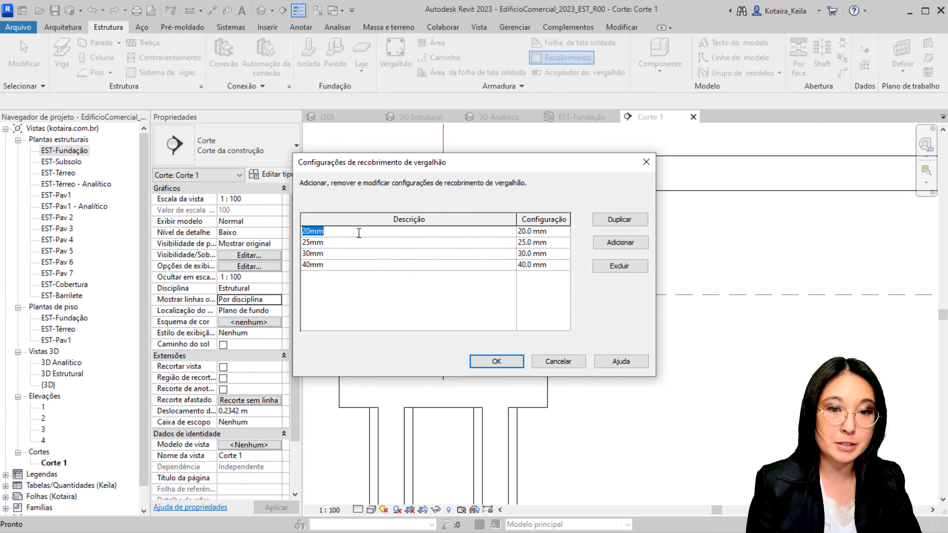
left_click(559, 233)
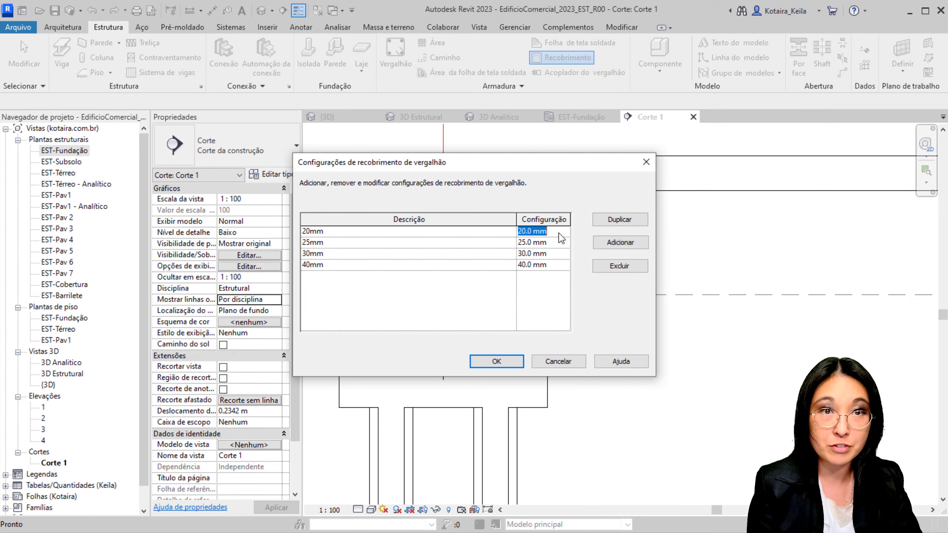
left_click(407, 243)
left_click(550, 254)
left_click(393, 255)
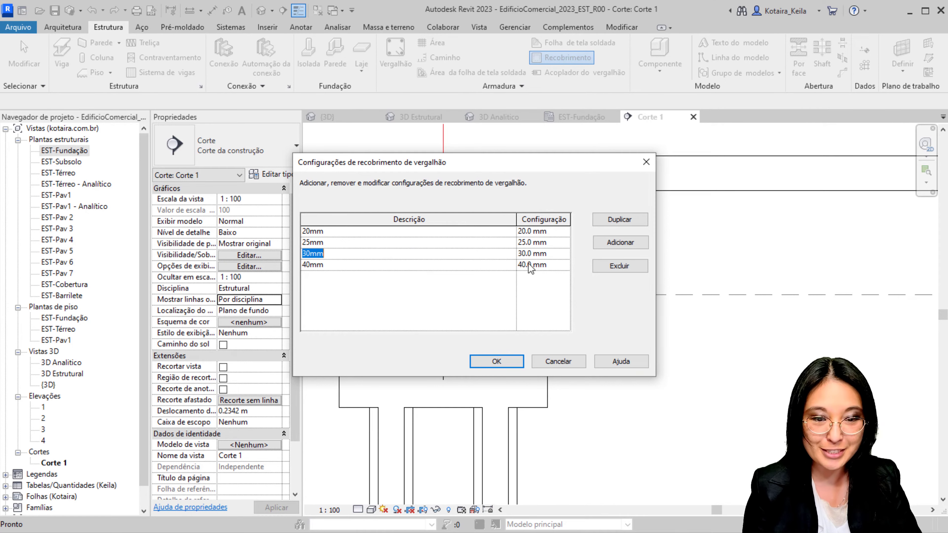
left_click(544, 256)
Step: Edit the 40mm cover entry and confirm the cover presets
double_click(420, 264)
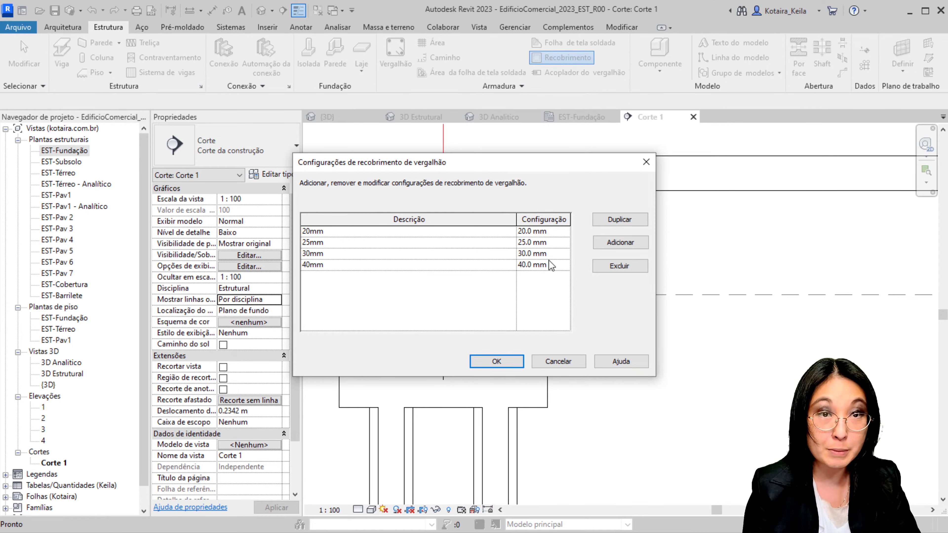
left_click(599, 244)
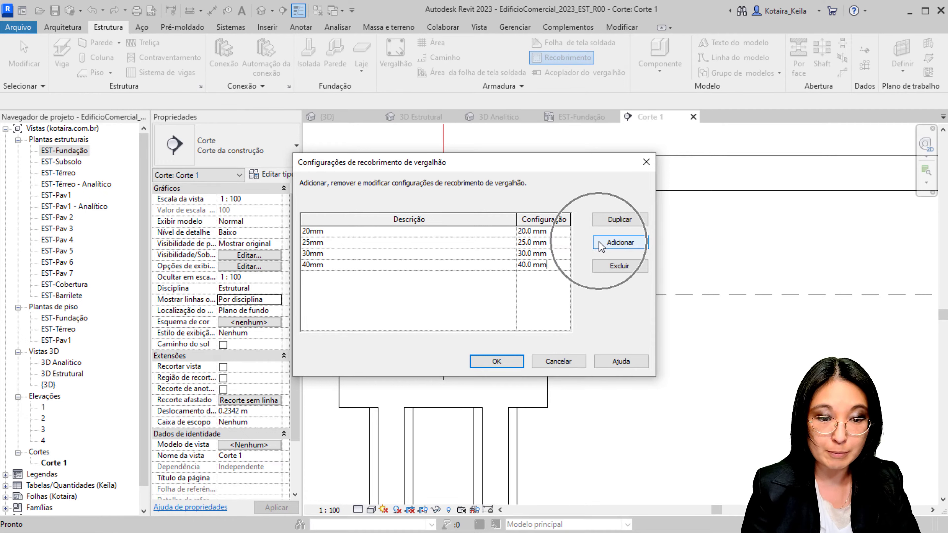
left_click(635, 221)
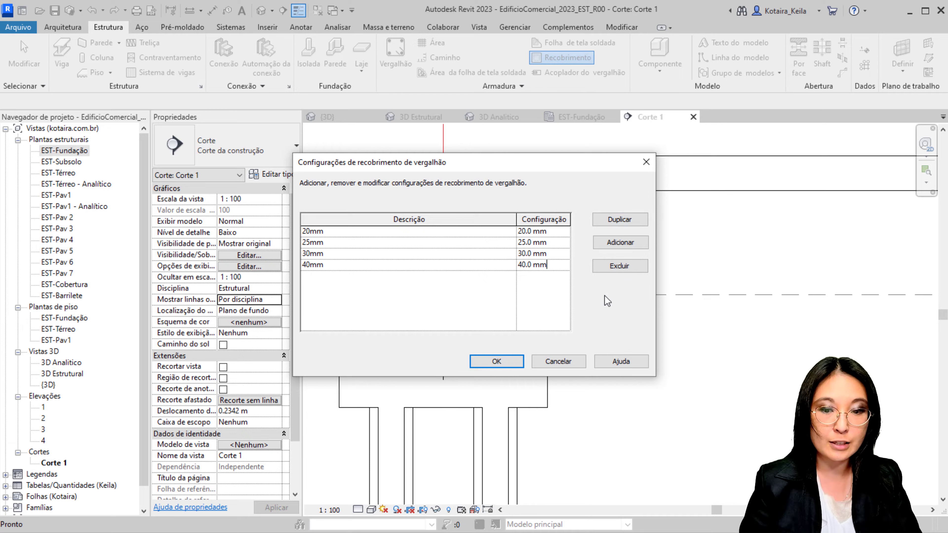
left_click(645, 267)
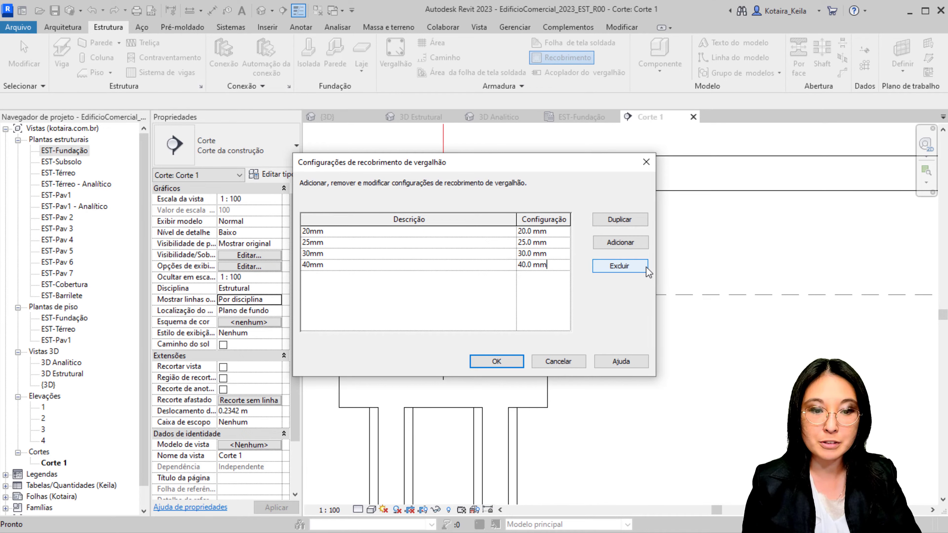
left_click(514, 360)
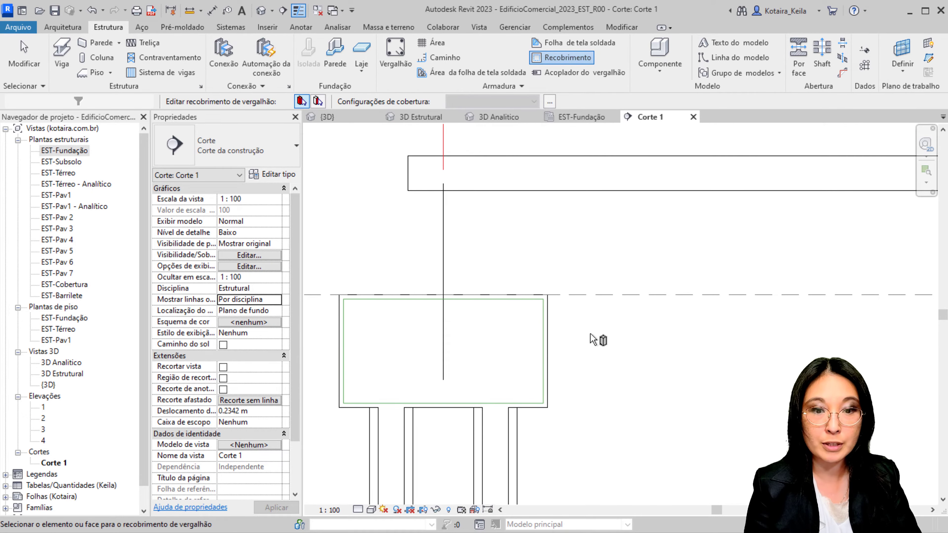
Step: Select the pile cap and widen the Properties panel so the rebar cover parameters read fully
key("Escape")
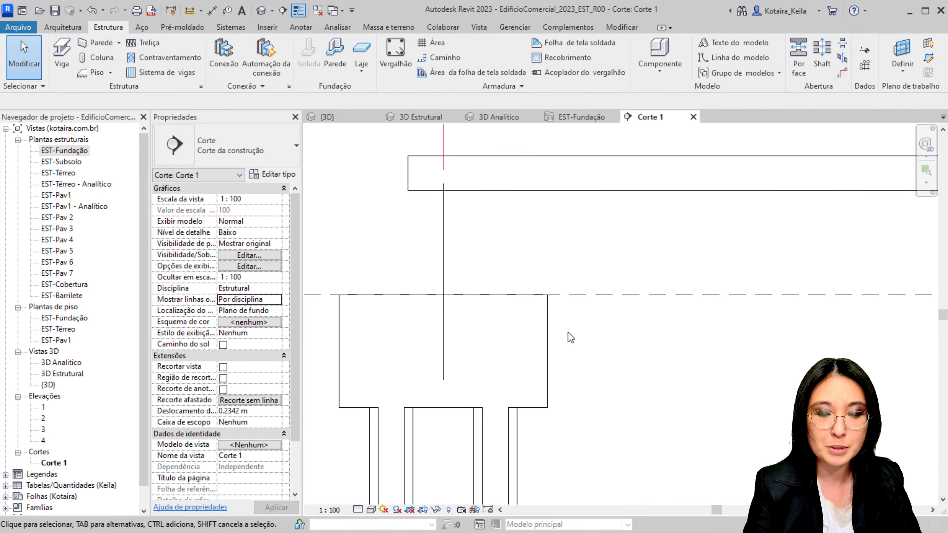
left_click(546, 341)
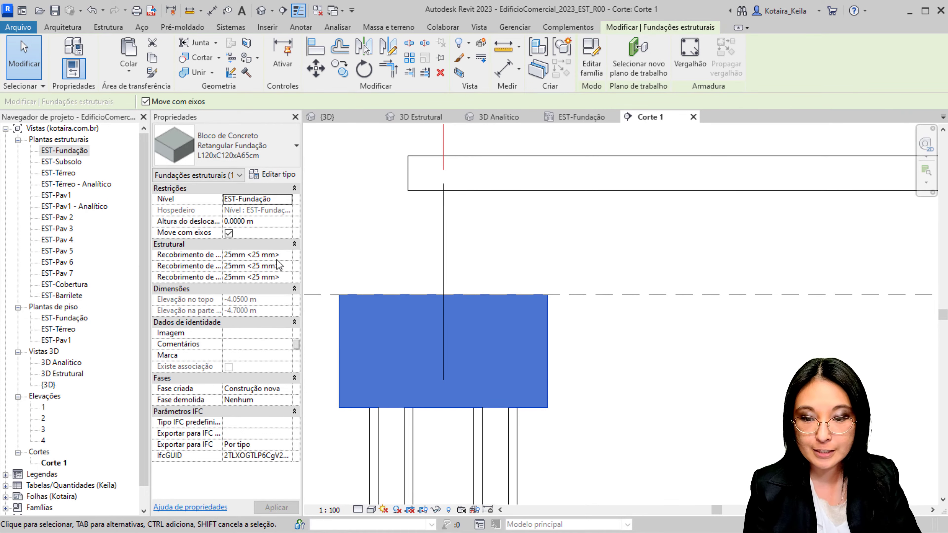
left_click(286, 255)
left_click(273, 266)
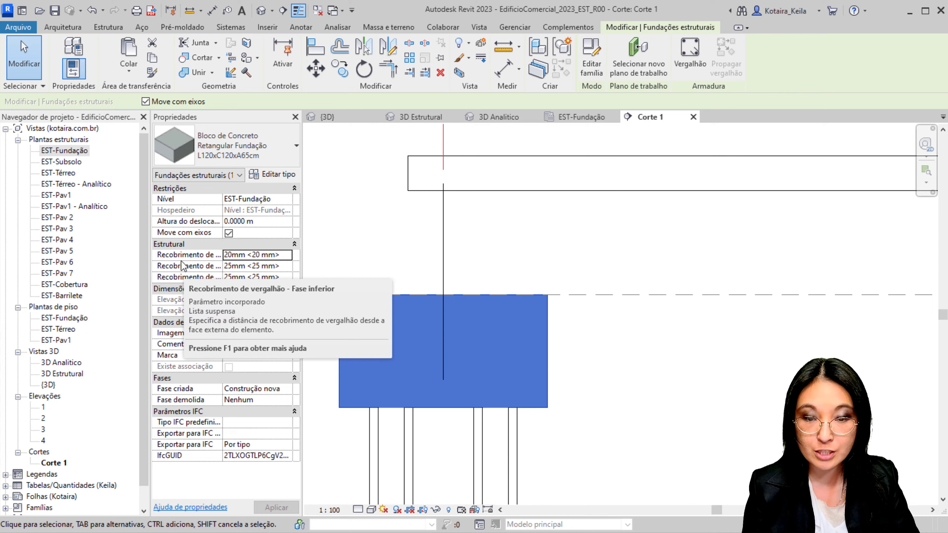
left_click(287, 255)
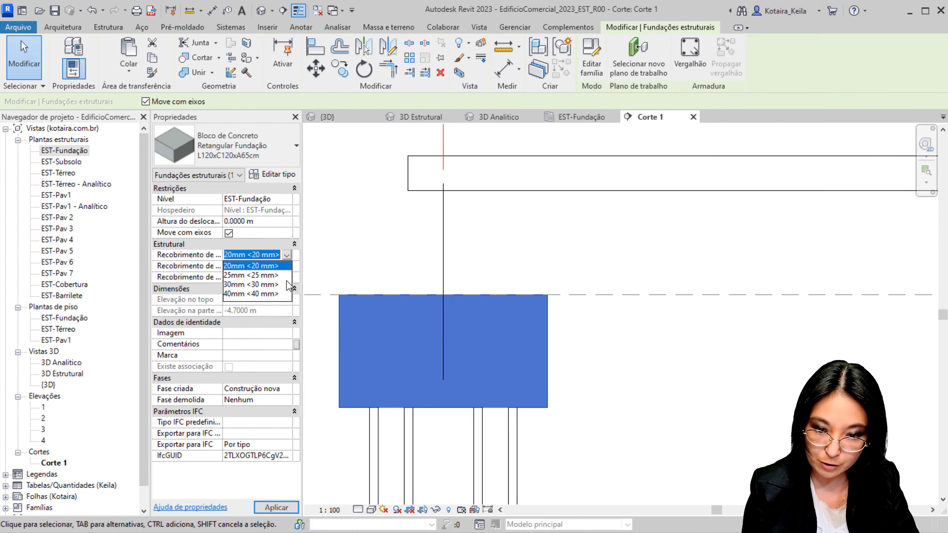
left_click(274, 295)
left_click_drag(303, 261, 359, 264)
mouse_move(168, 276)
left_mouse_down()
mouse_move(177, 277)
mouse_move(99, 288)
left_mouse_up()
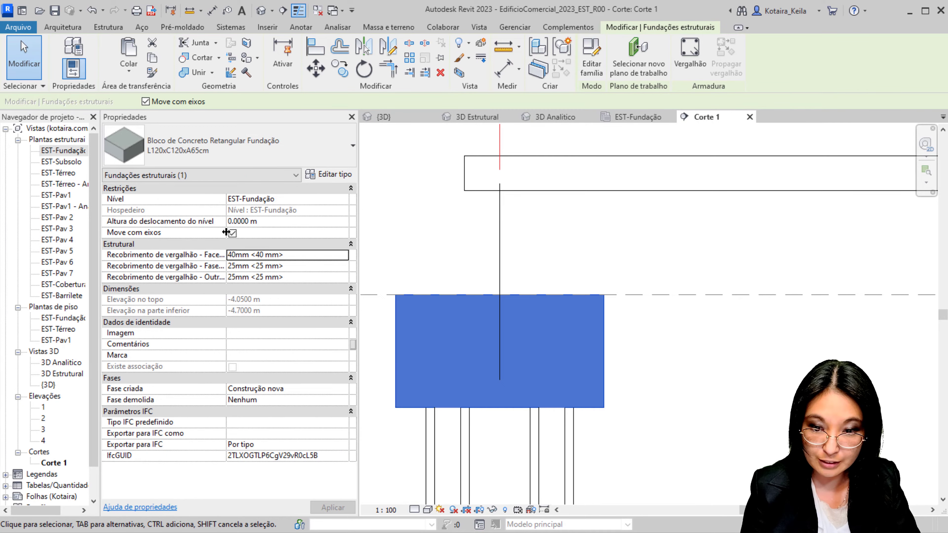
left_click_drag(226, 233, 260, 234)
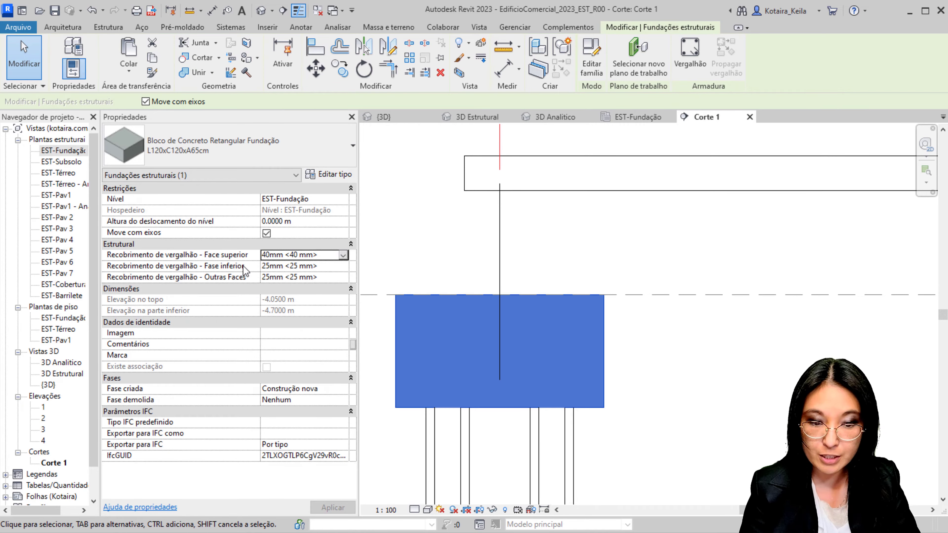
left_click(246, 282)
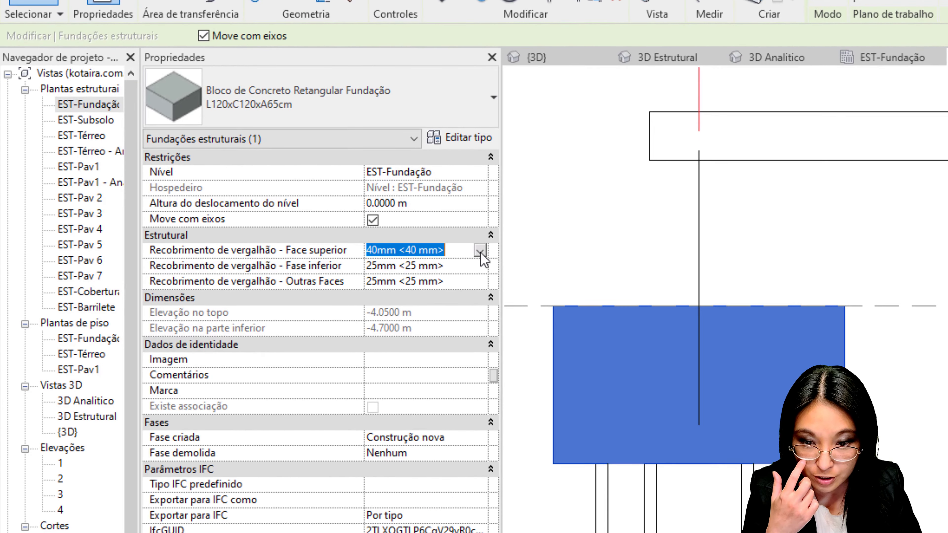
Step: Set covers to 20 mm top, 40 mm bottom, 30 mm other faces, and preview the cover
left_click(342, 255)
left_click(403, 266)
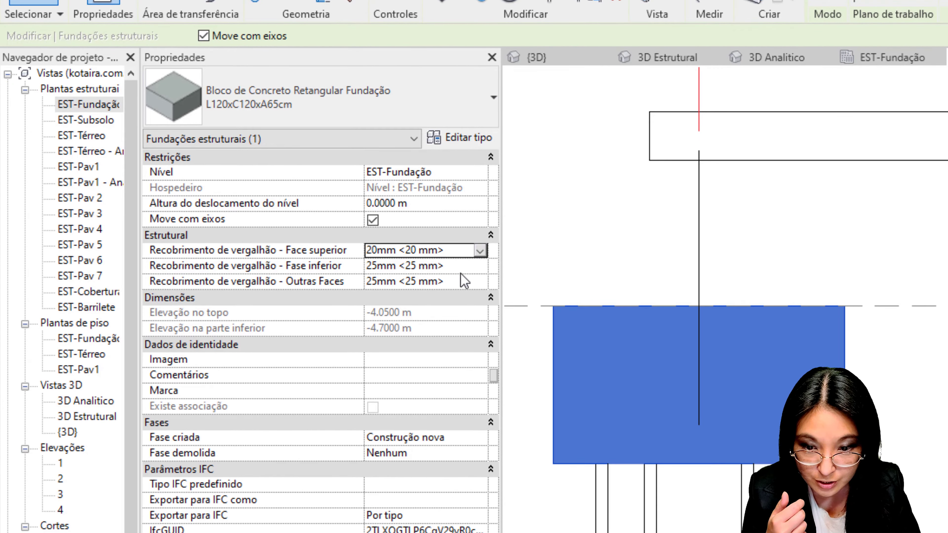
left_click(480, 267)
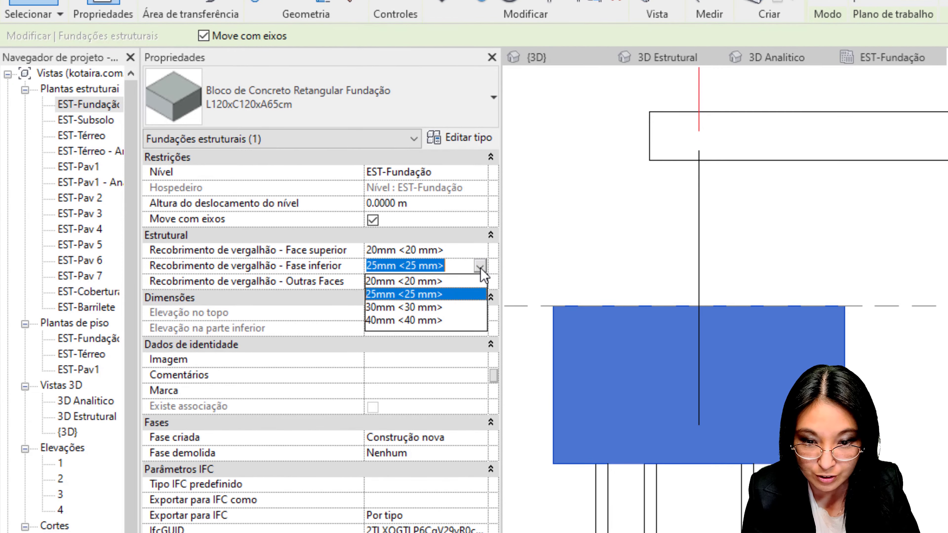
left_click(448, 320)
left_click(485, 282)
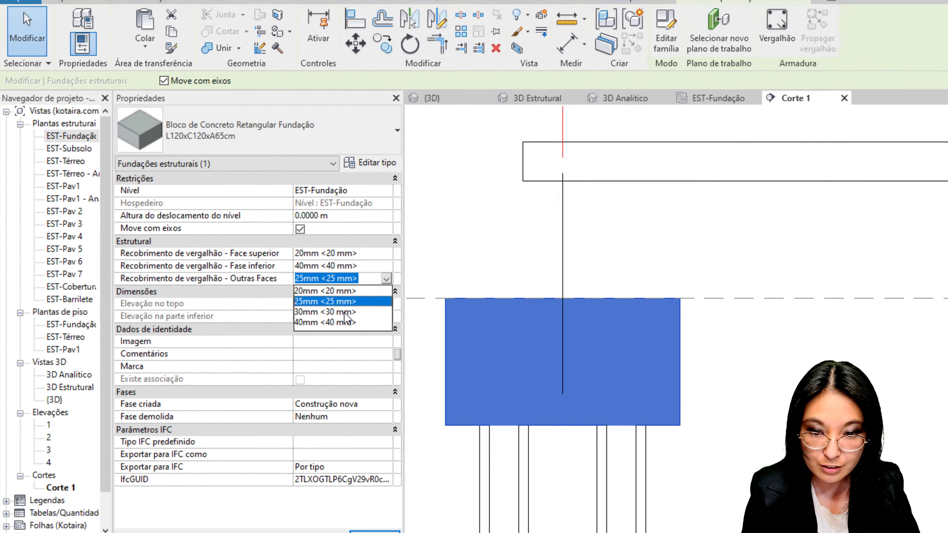
left_click(403, 328)
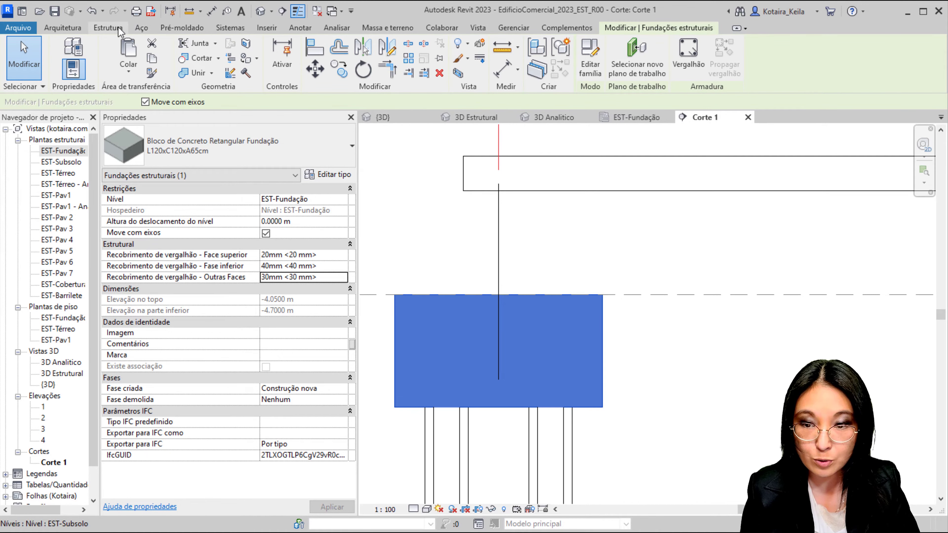
left_click(108, 27)
left_click(557, 57)
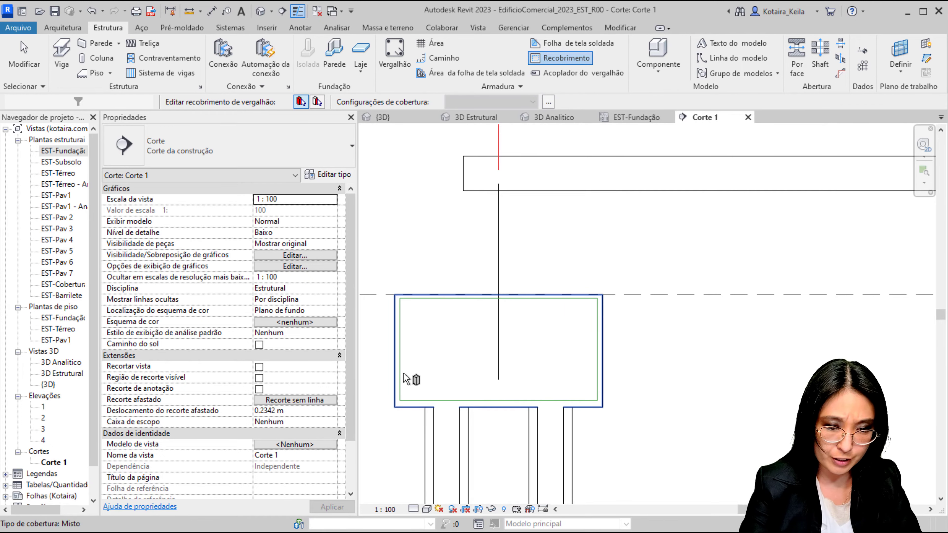
Step: Reselect the pile cap and pick 25 mm for its top, bottom and other-face covers
key("Escape")
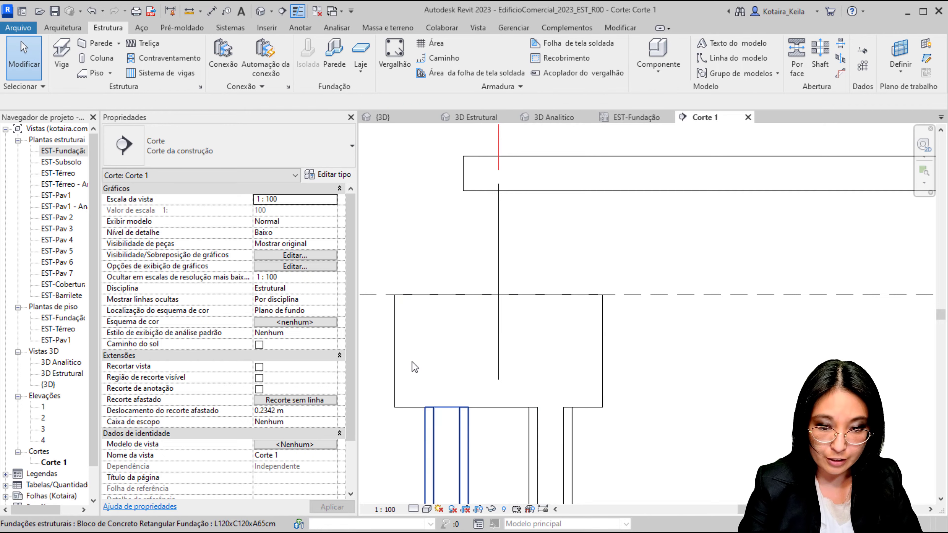
left_click(411, 366)
left_click(295, 255)
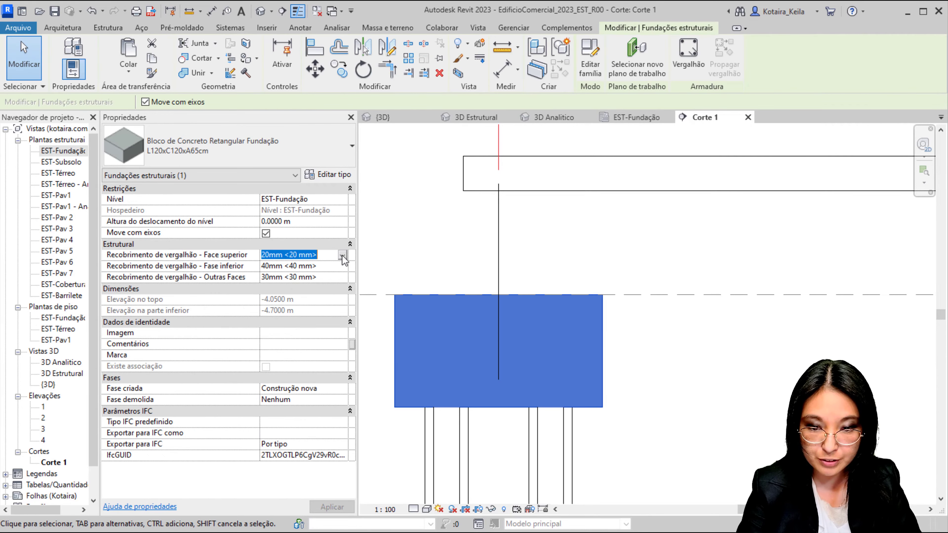
left_click(342, 255)
left_click(306, 276)
left_click(343, 255)
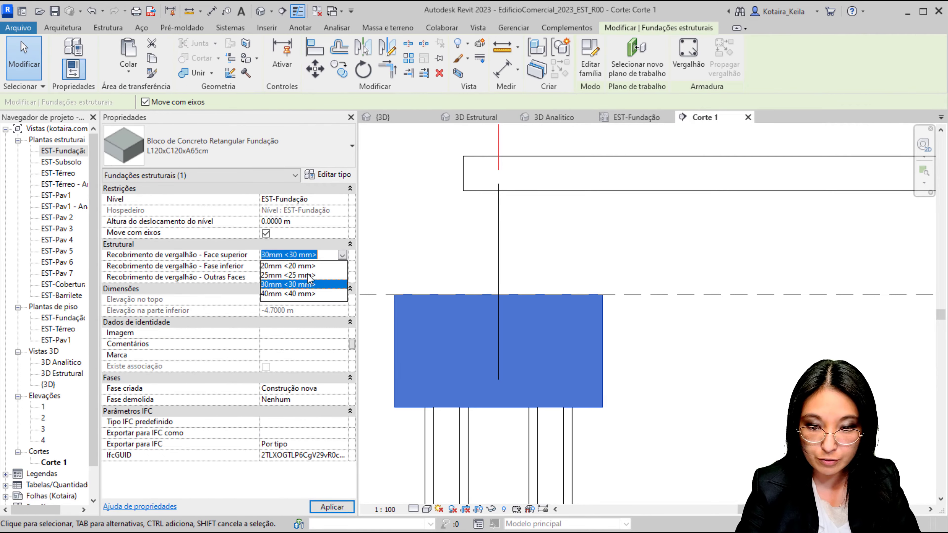
left_click(312, 276)
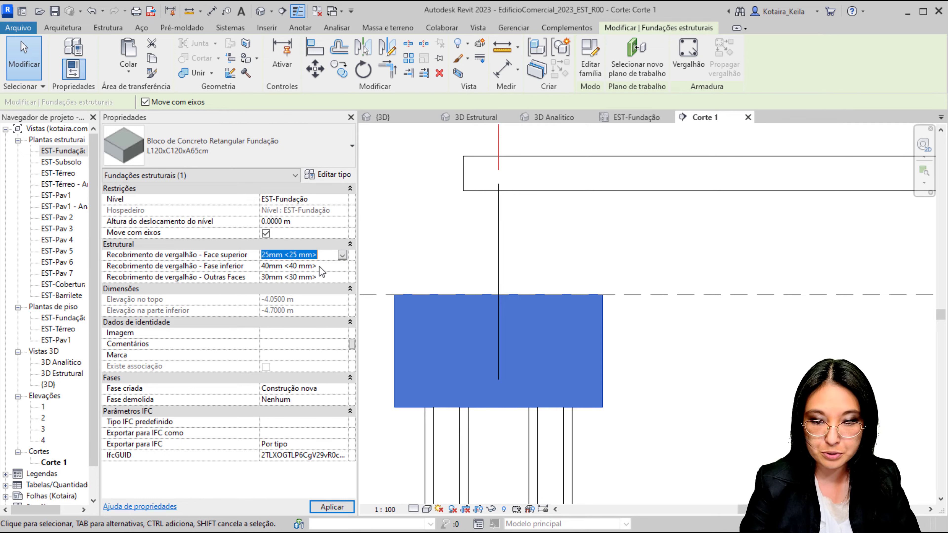
left_click(320, 266)
left_click(312, 277)
left_click(343, 277)
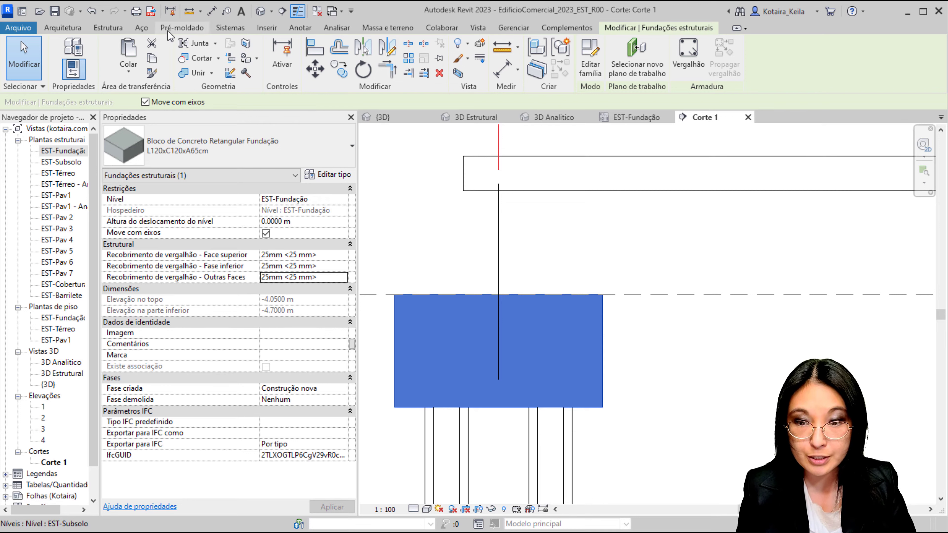
Step: Launch Structure > Rebar and accept the notice about hooks in rebar shape definitions
left_click(108, 28)
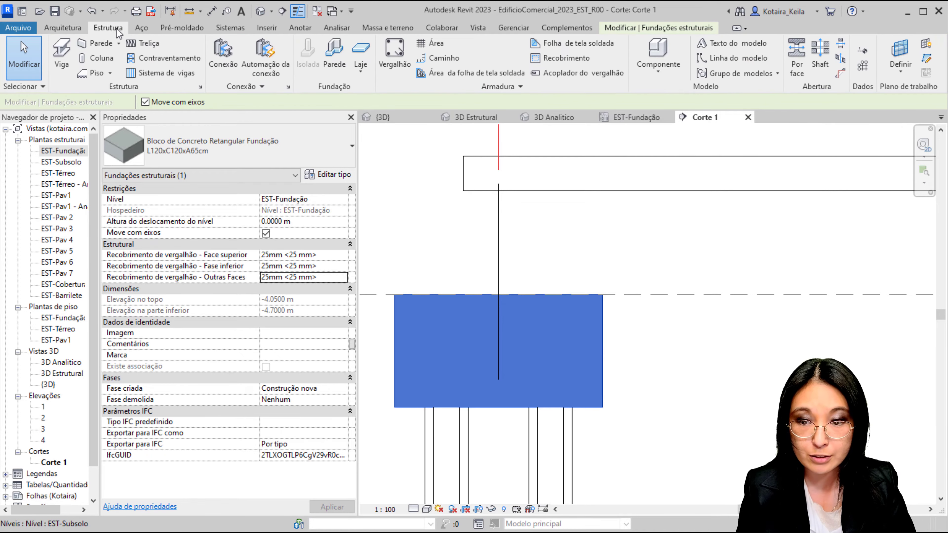
left_click(396, 69)
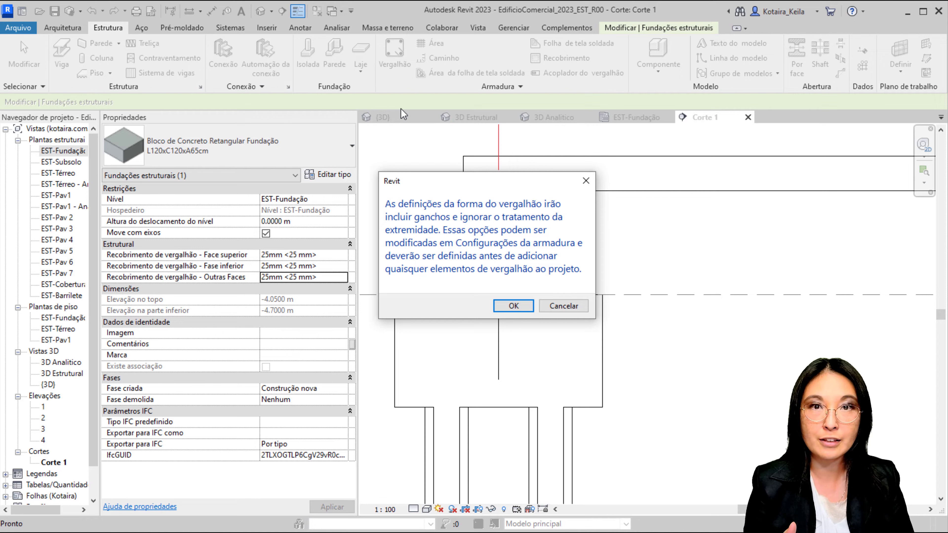
left_click(512, 306)
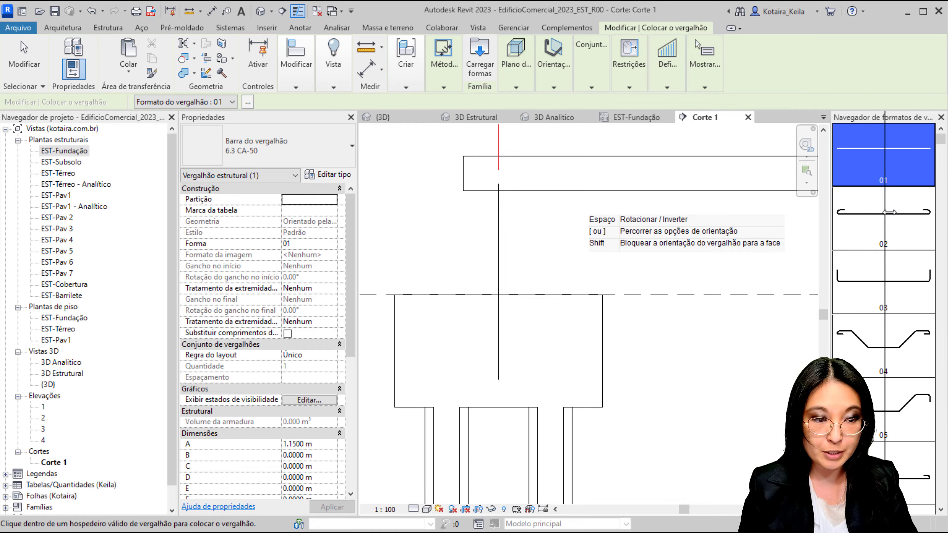
Step: Resize, close and reopen the Rebar Shape Browser to get it usable
mouse_move(830, 211)
left_mouse_down()
mouse_move(886, 211)
mouse_move(754, 257)
left_mouse_up()
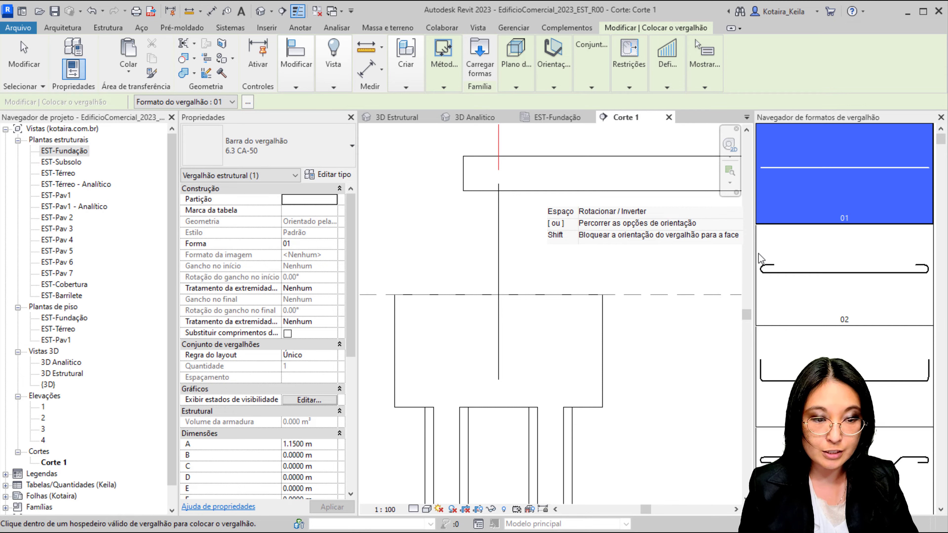
left_click_drag(760, 258, 886, 250)
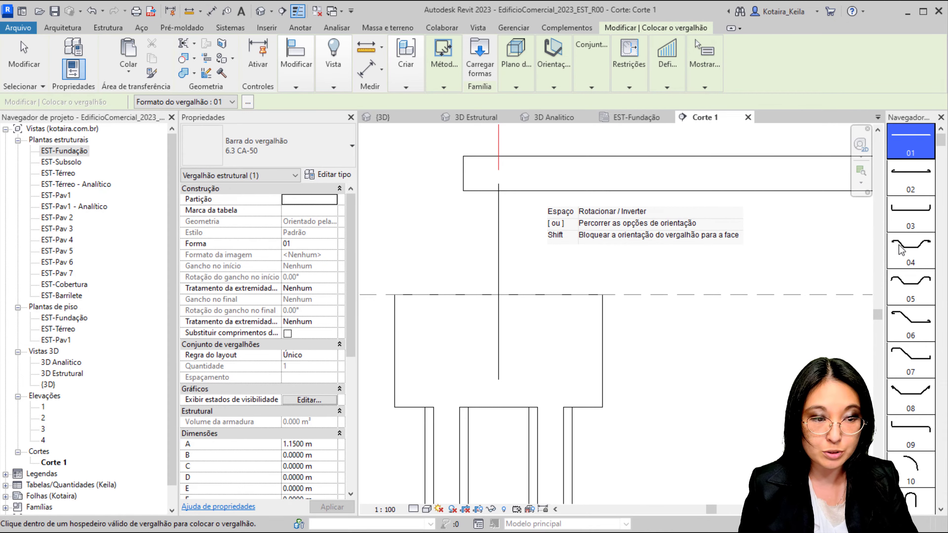
left_click(941, 117)
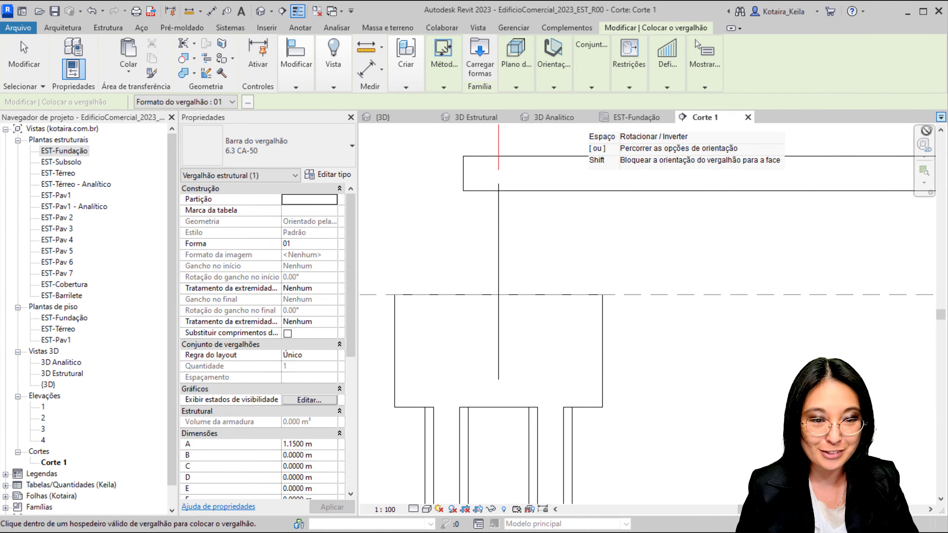
left_click(199, 108)
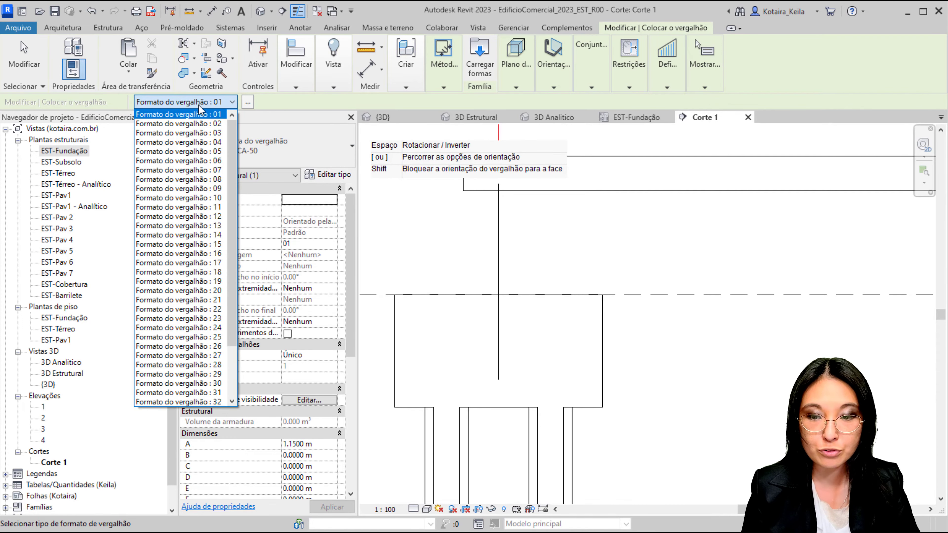
mouse_move(232, 198)
left_mouse_down()
mouse_move(232, 249)
mouse_move(250, 108)
left_mouse_up()
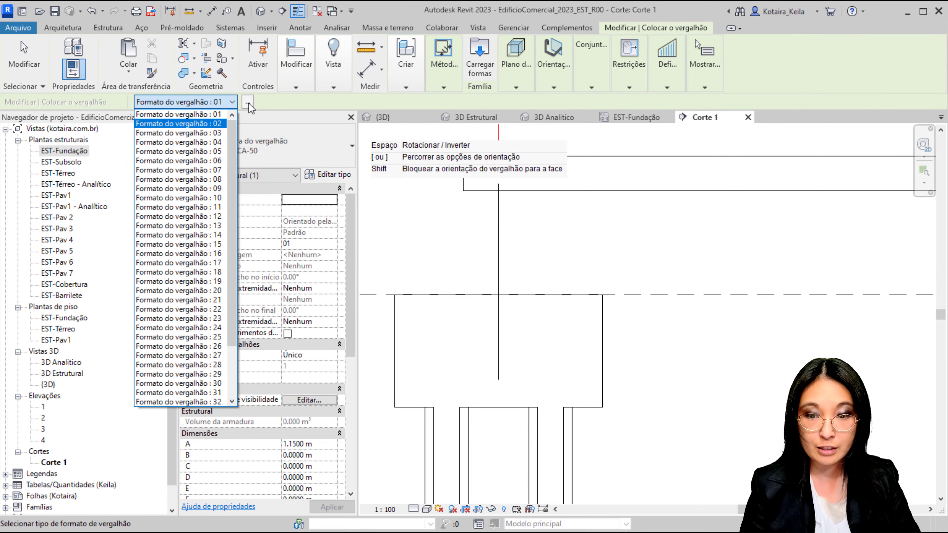
left_click(248, 102)
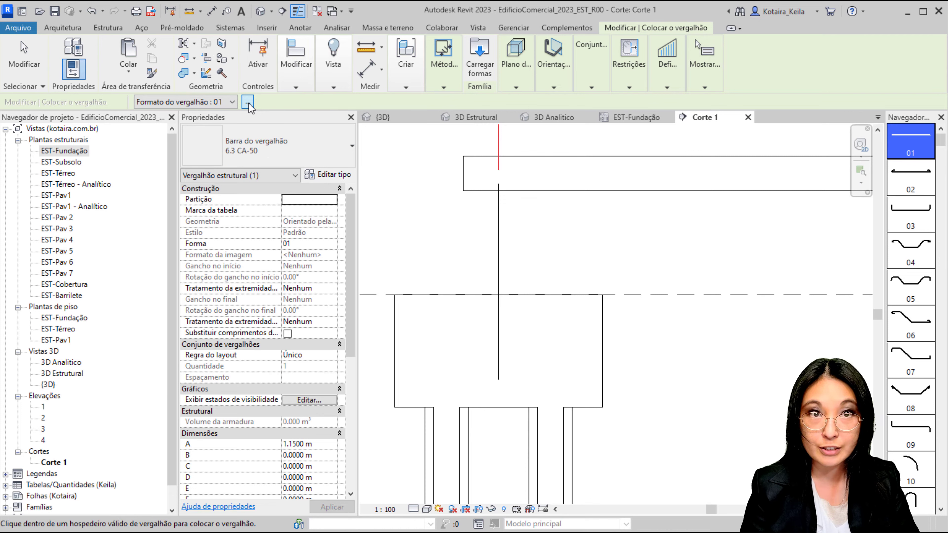
left_click(249, 104)
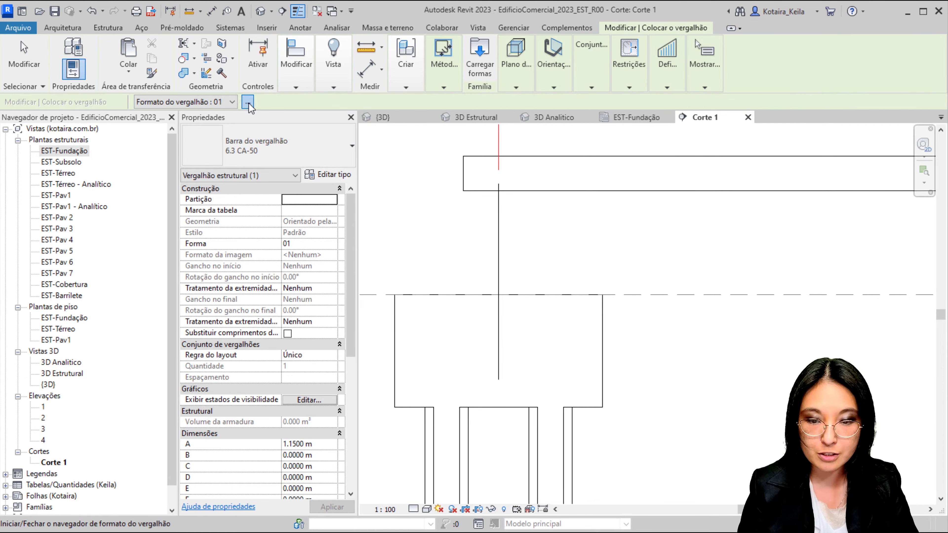
left_click(248, 103)
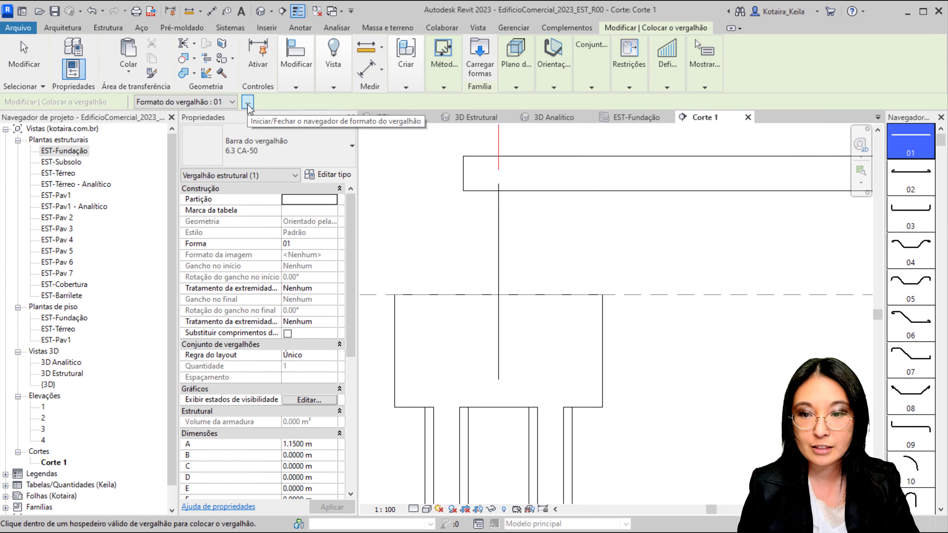
left_click(266, 27)
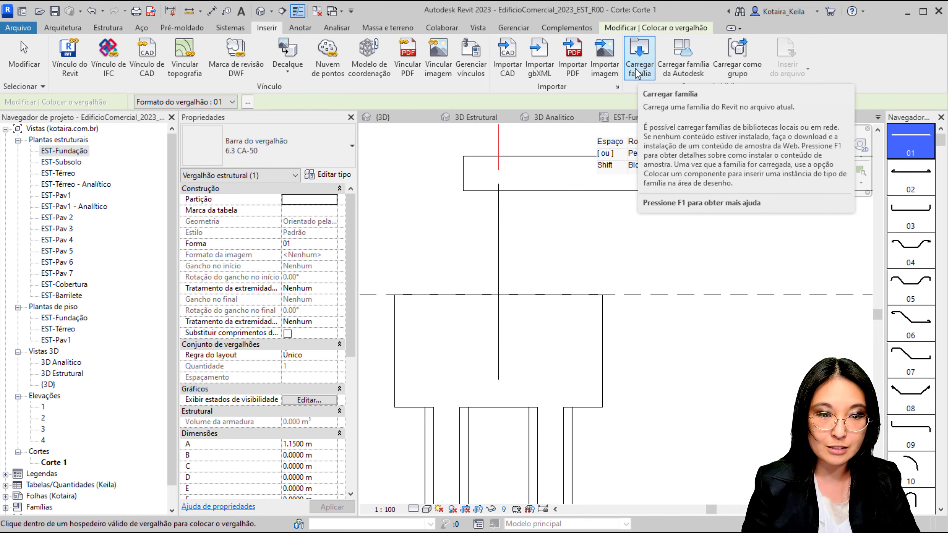
Step: Scroll through the rebar shapes and pick the U-shaped shape 16
left_click(221, 101)
scroll(219, 230, "down", 3)
scroll(219, 229, "up", 3)
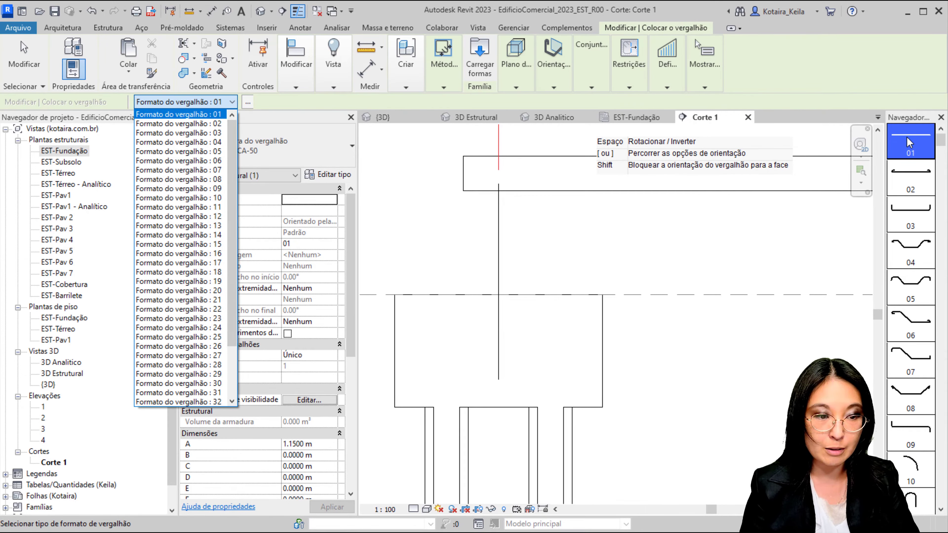
left_click_drag(942, 144, 941, 178)
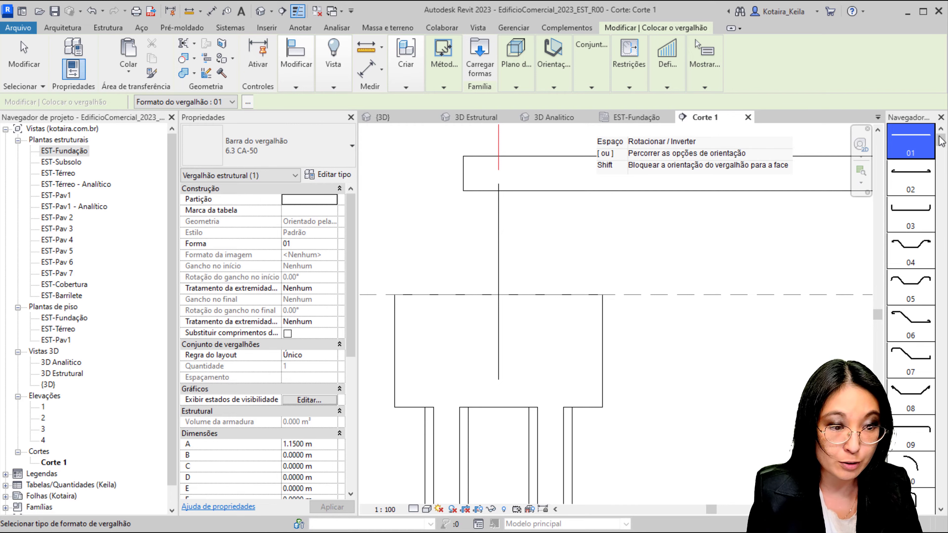
left_click_drag(943, 141, 942, 277)
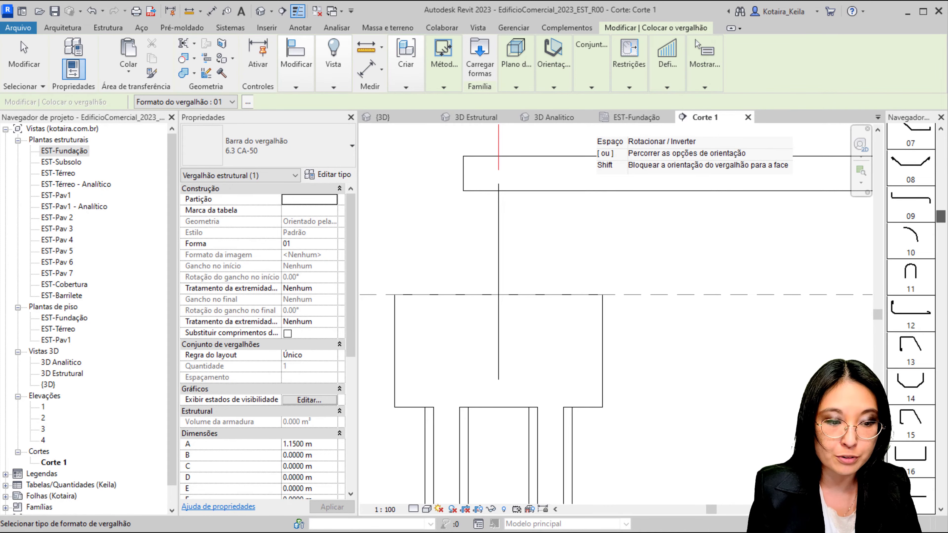
scroll(918, 183, "down", 3)
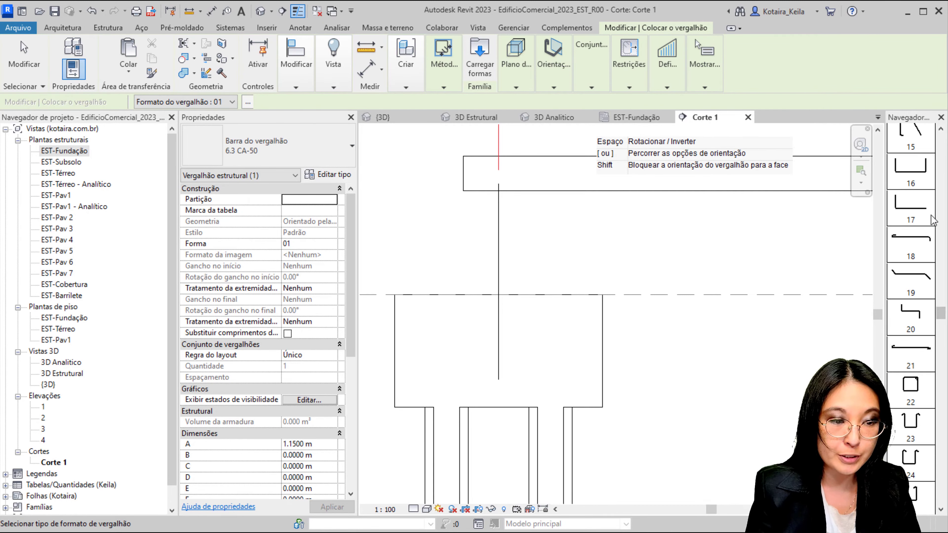
left_click(915, 174)
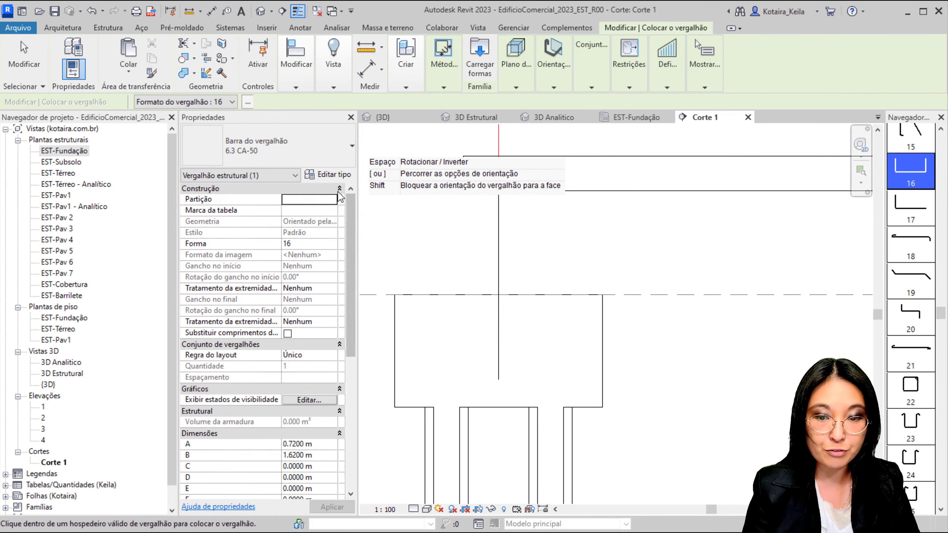
Step: Switch the bar type to 8 CA-50 in the Type Selector
left_click(295, 155)
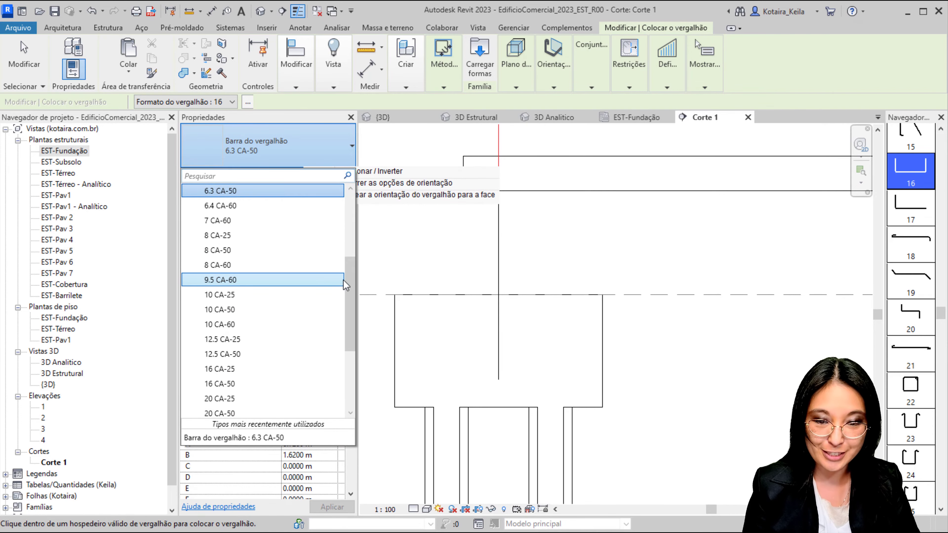
mouse_move(351, 285)
left_mouse_down()
mouse_move(362, 368)
mouse_move(373, 193)
left_mouse_up()
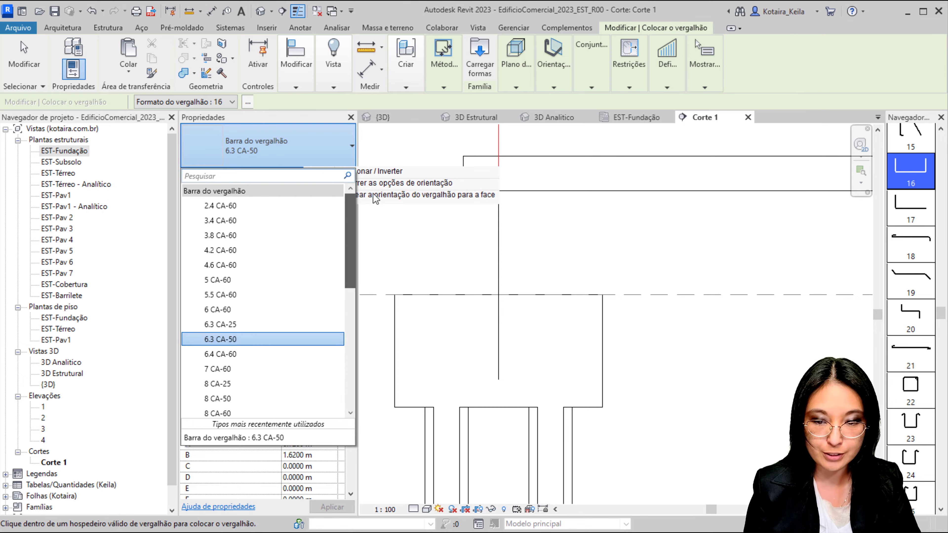
scroll(295, 295, "down", 2)
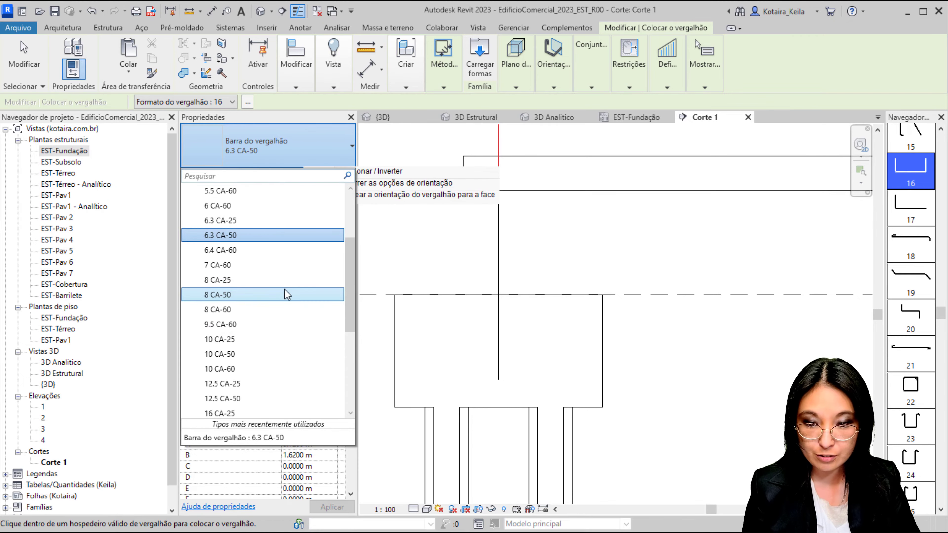
left_click(287, 295)
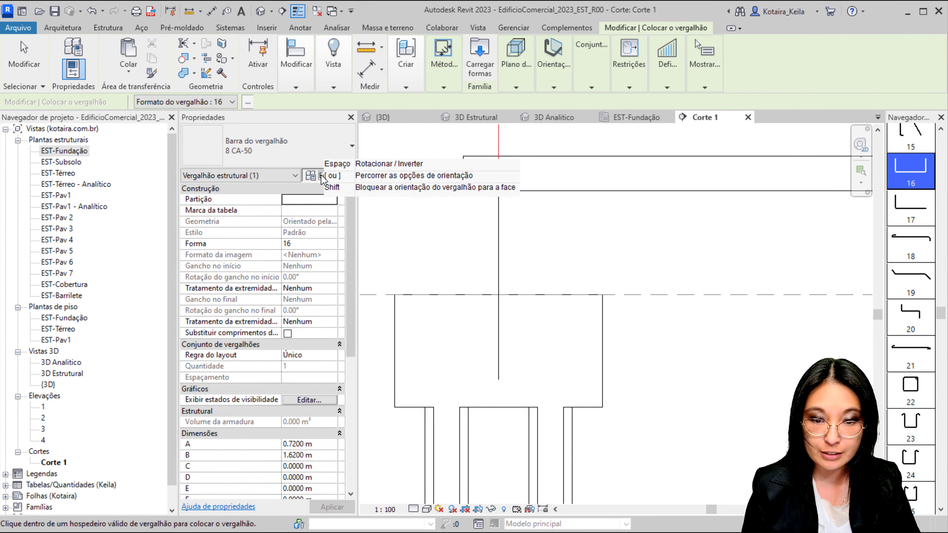
Step: Review the 8 CA-50 type: Aço CA-50 material, 8.0 mm diameter, no duplicate or rename
left_click(316, 175)
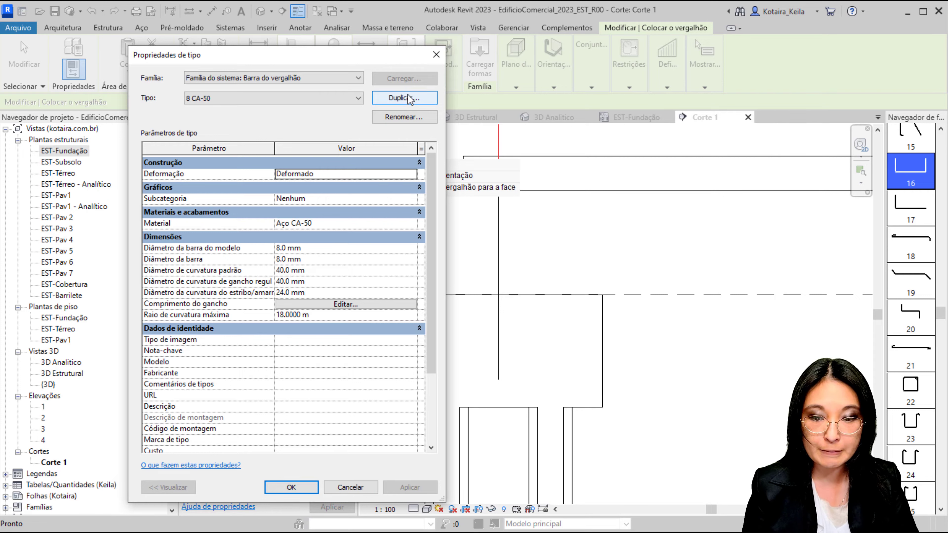
left_click(414, 102)
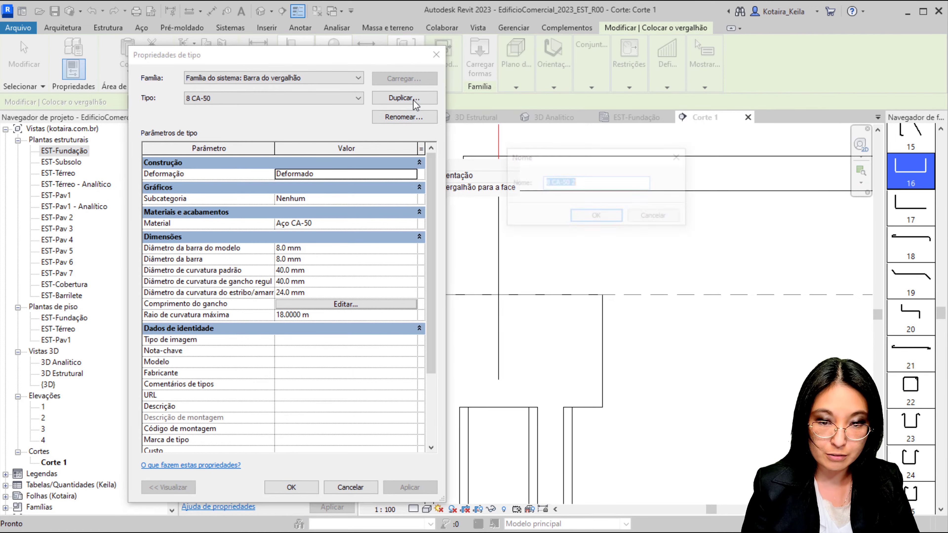
left_click(653, 215)
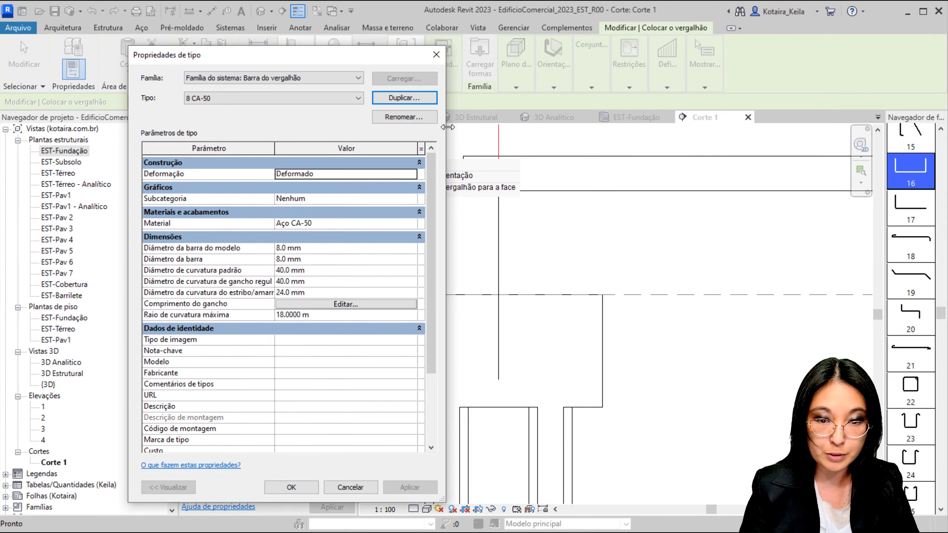
left_click(429, 121)
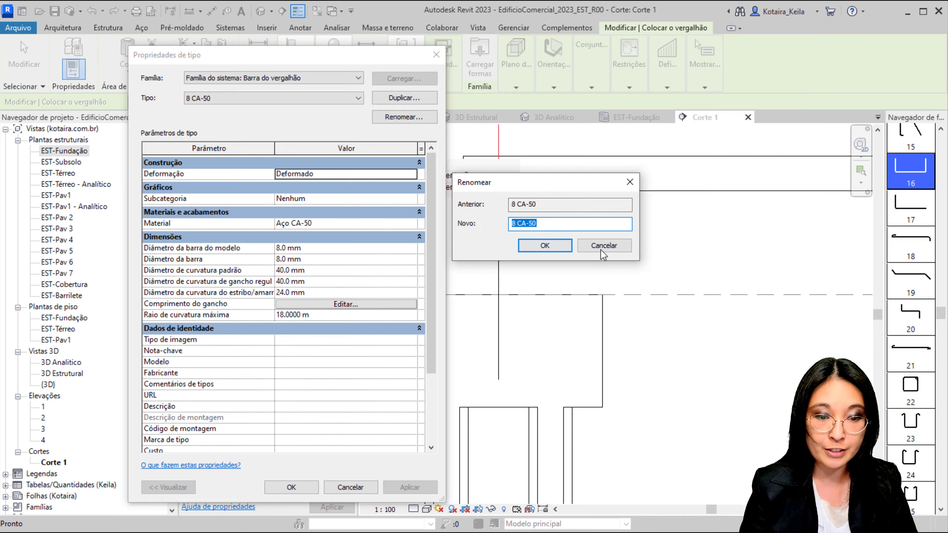
left_click(610, 248)
left_click(383, 223)
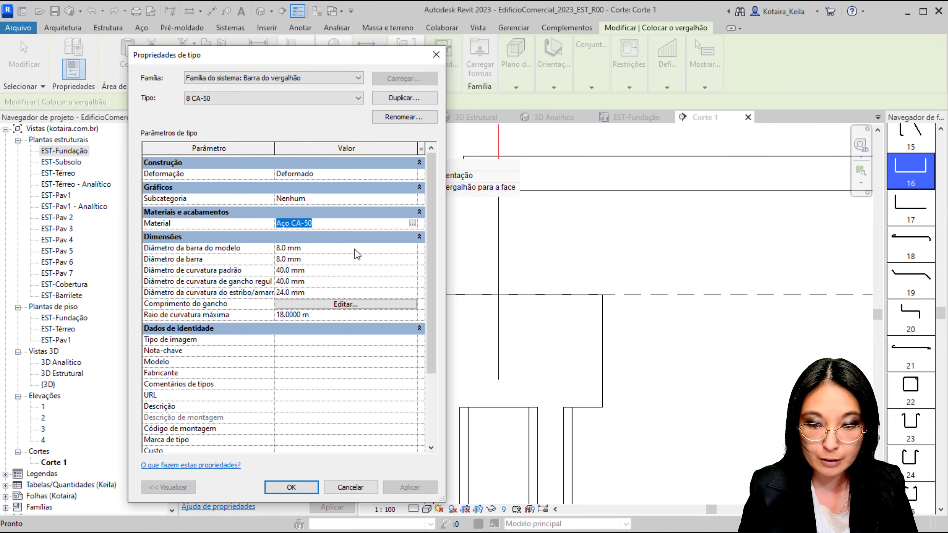
left_click(346, 257)
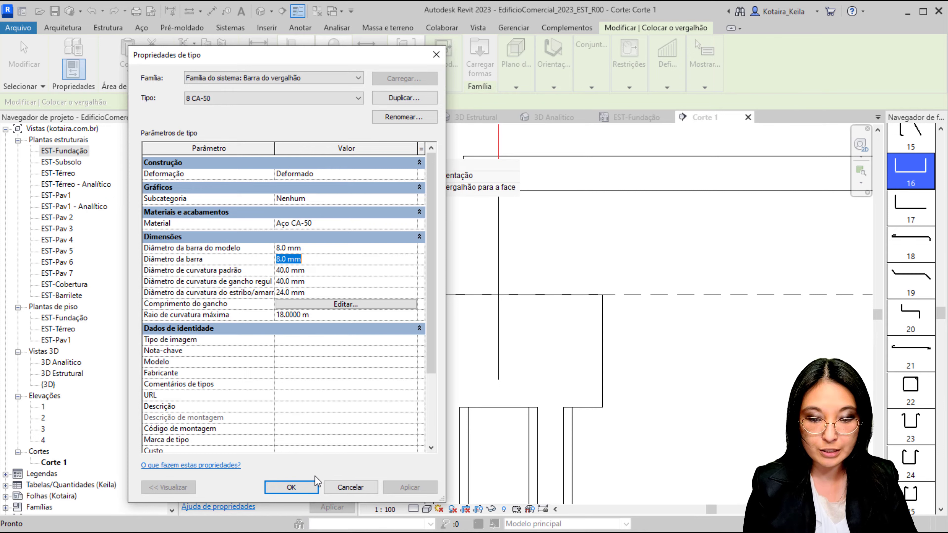
left_click(295, 489)
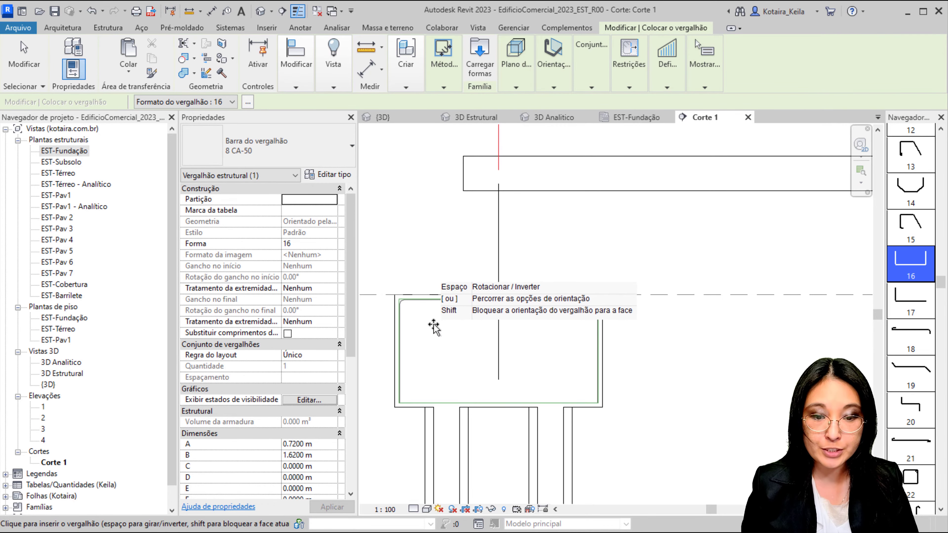
Step: Place the bar on the current work plane, oriented parallel to it, and expand Rebar Set options
left_click(523, 88)
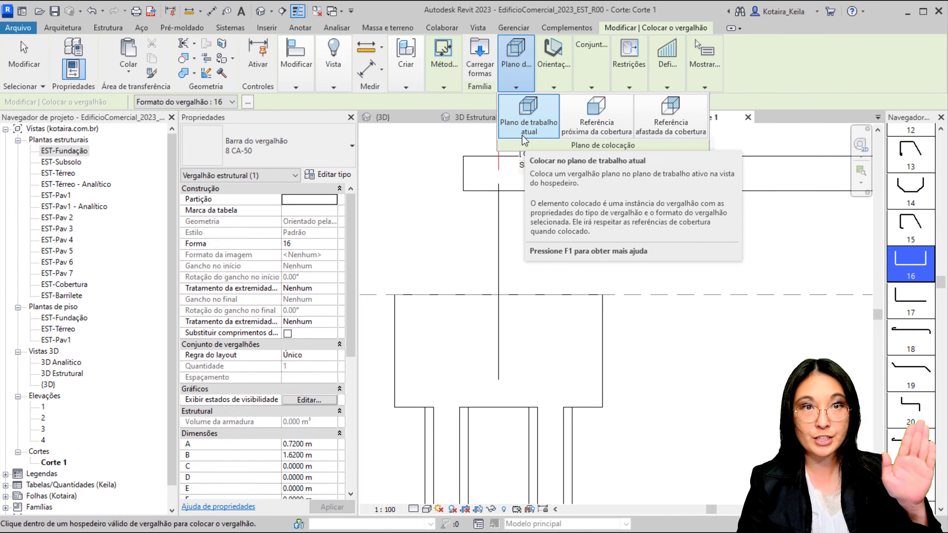
mouse_move(528, 116)
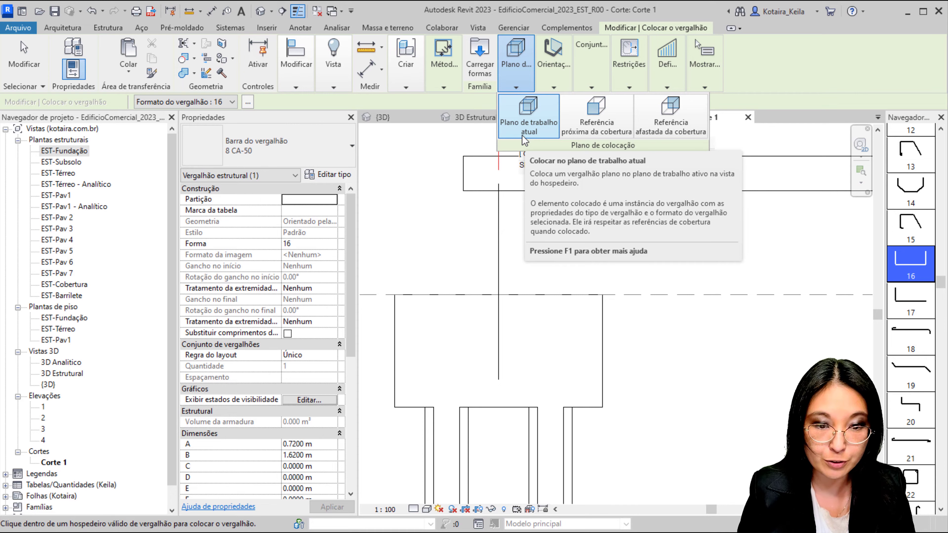
left_click(554, 86)
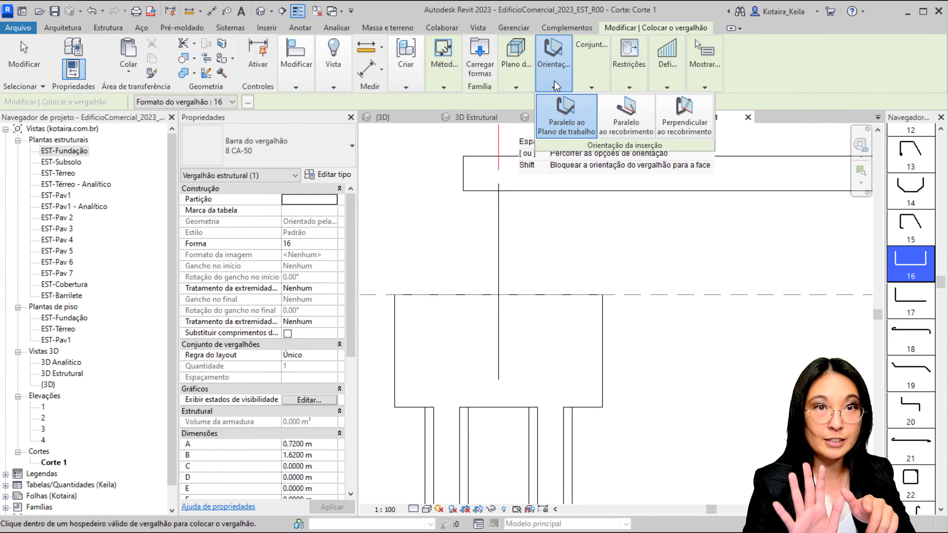
left_click(562, 117)
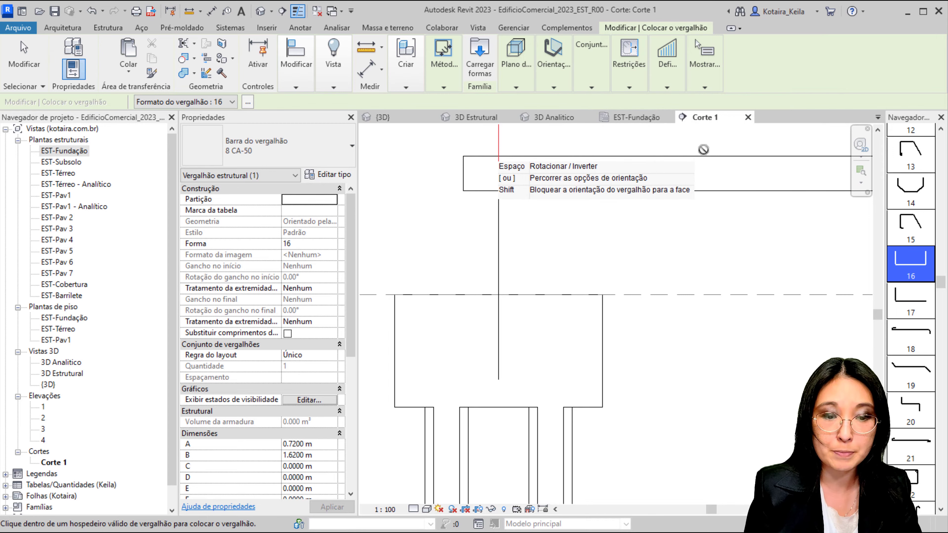
left_click(554, 84)
left_click(519, 79)
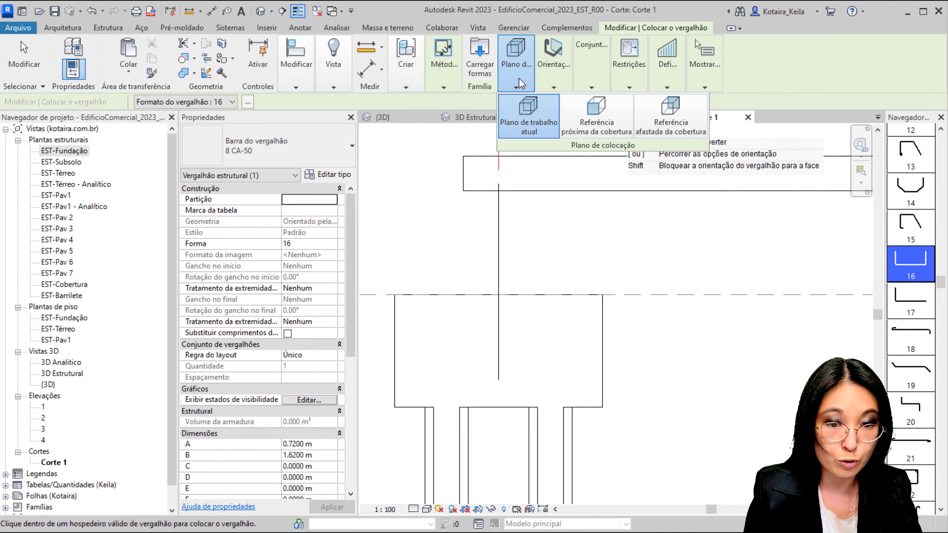
mouse_move(591, 63)
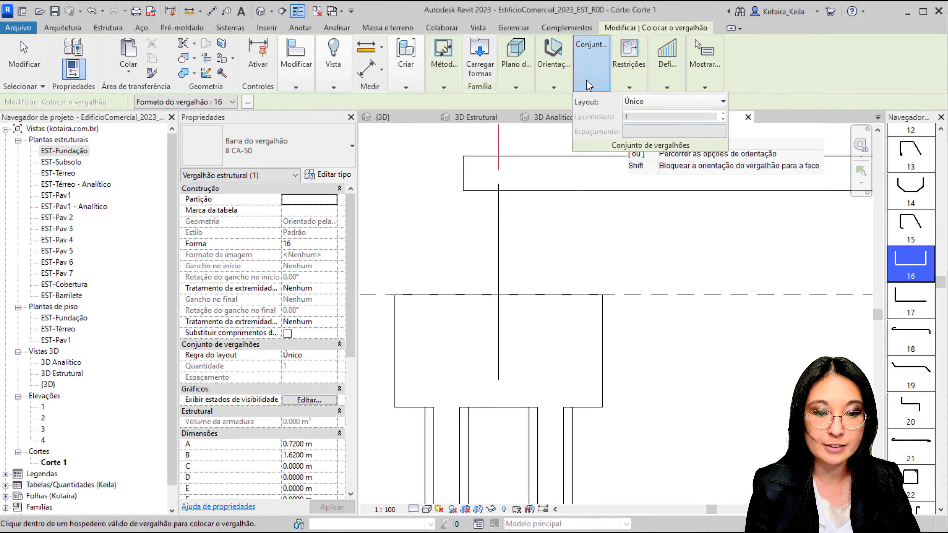
Step: Set the rebar set layout to Espaçamento máximo with 200 mm spacing
left_click(635, 102)
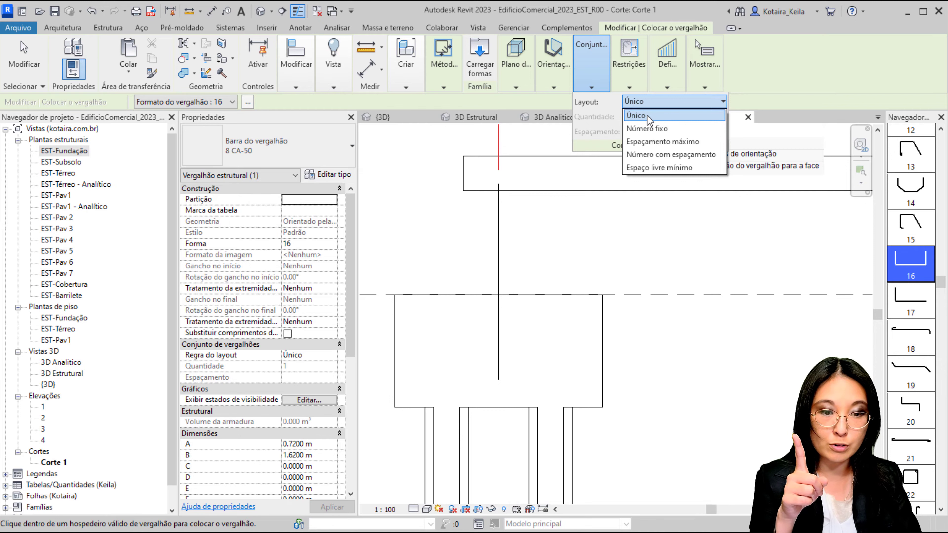
left_click(652, 132)
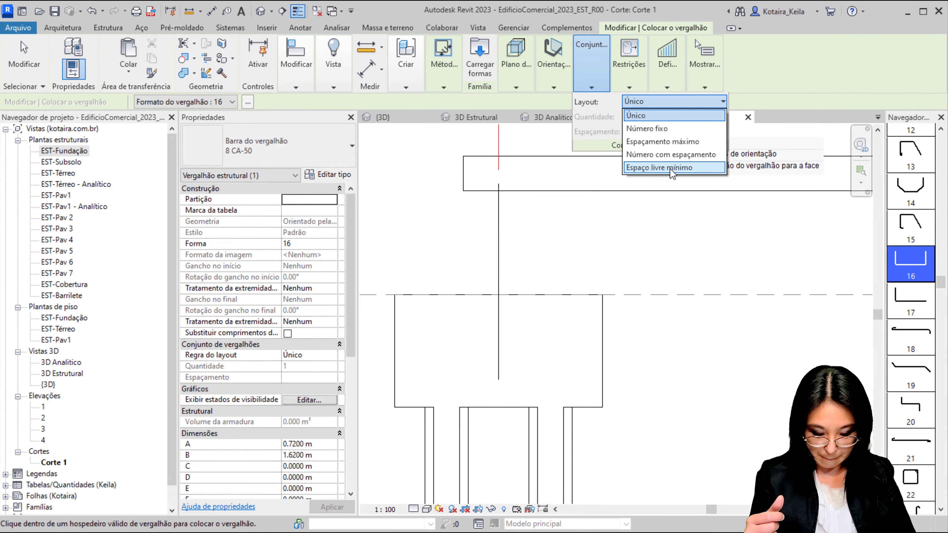
left_click(671, 142)
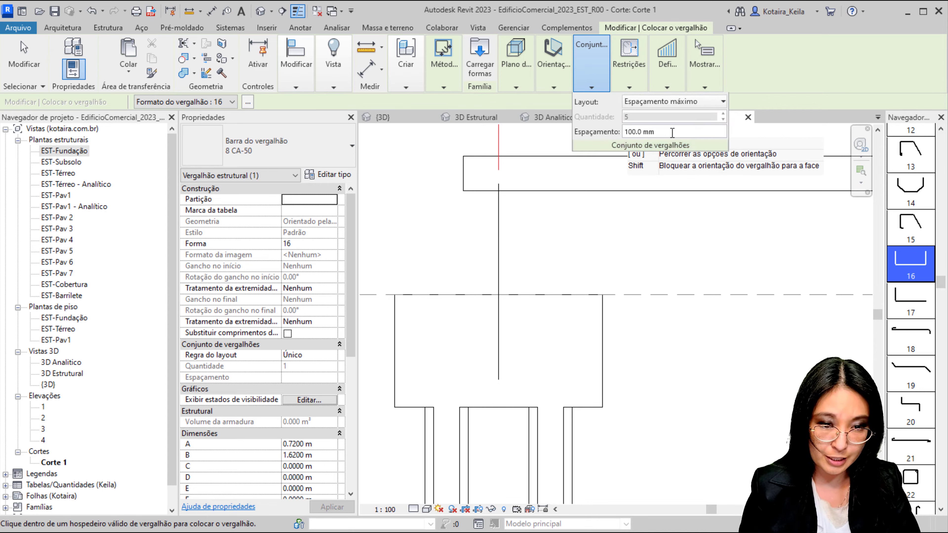
double_click(672, 133)
type("2")
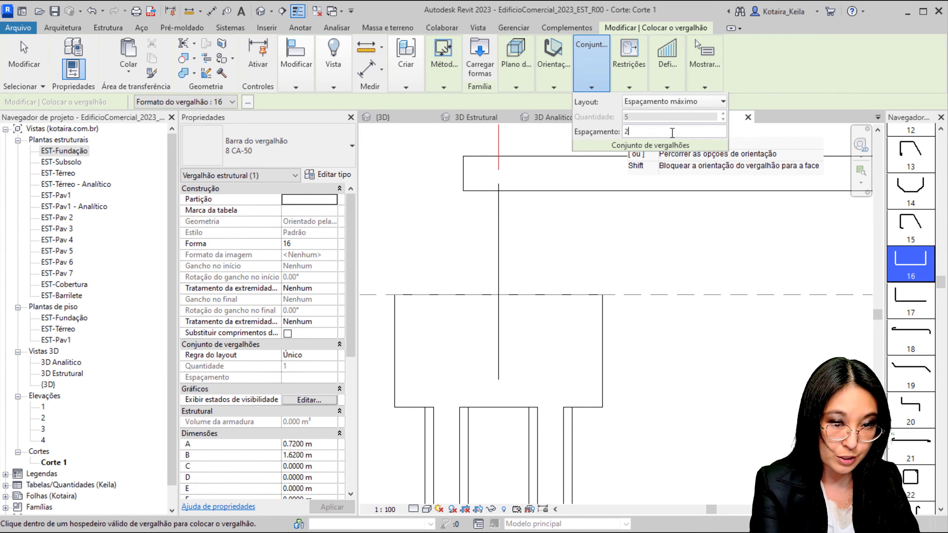
type("00")
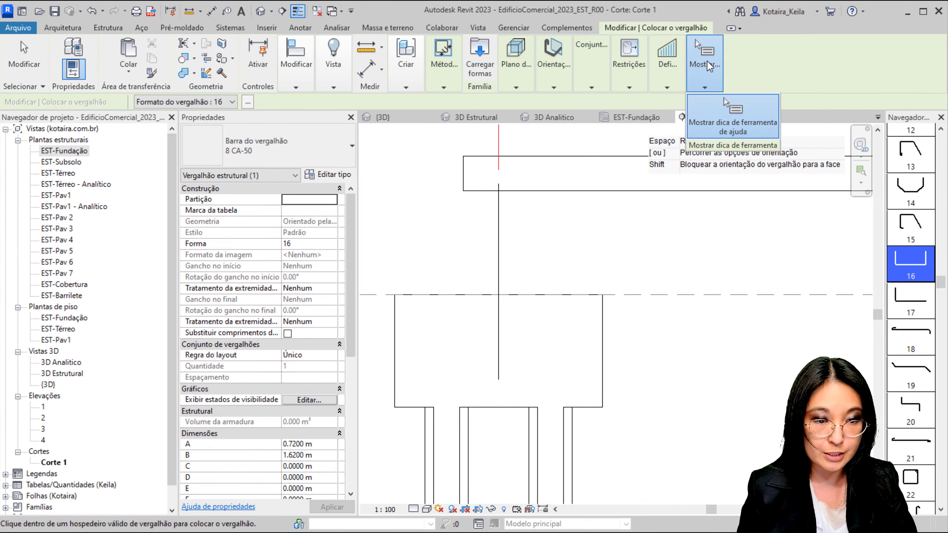
mouse_move(705, 64)
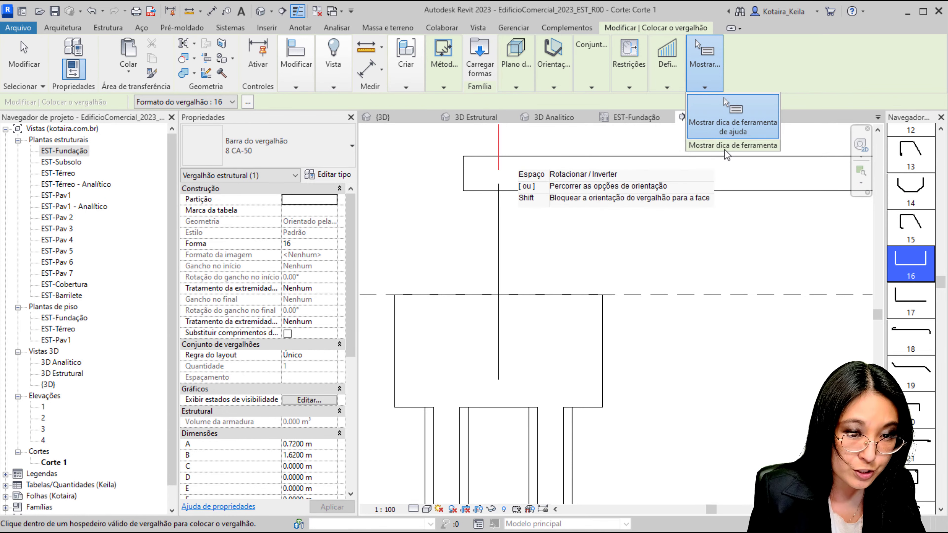
Step: Turn off Show Help Tooltip in the Show panel so hints stop covering the section
left_click(729, 140)
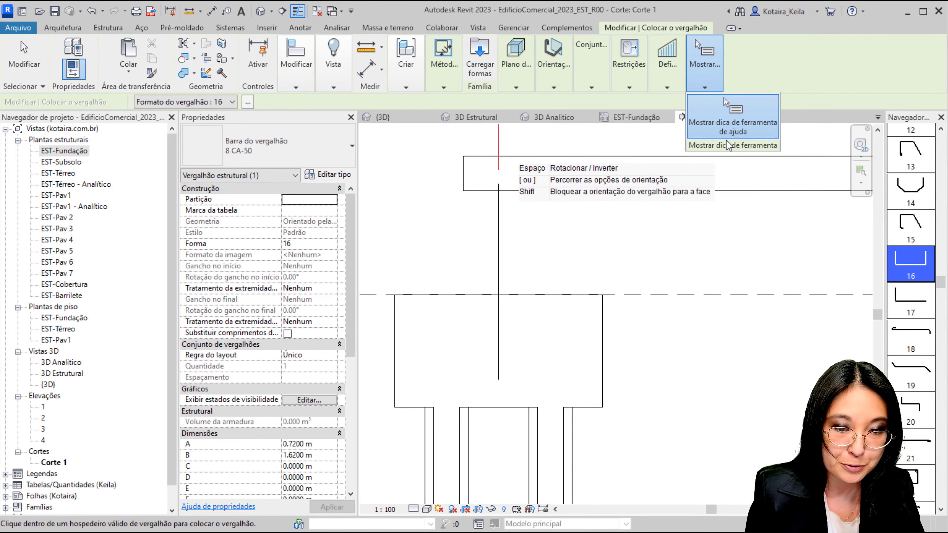
left_click(704, 90)
left_click(719, 127)
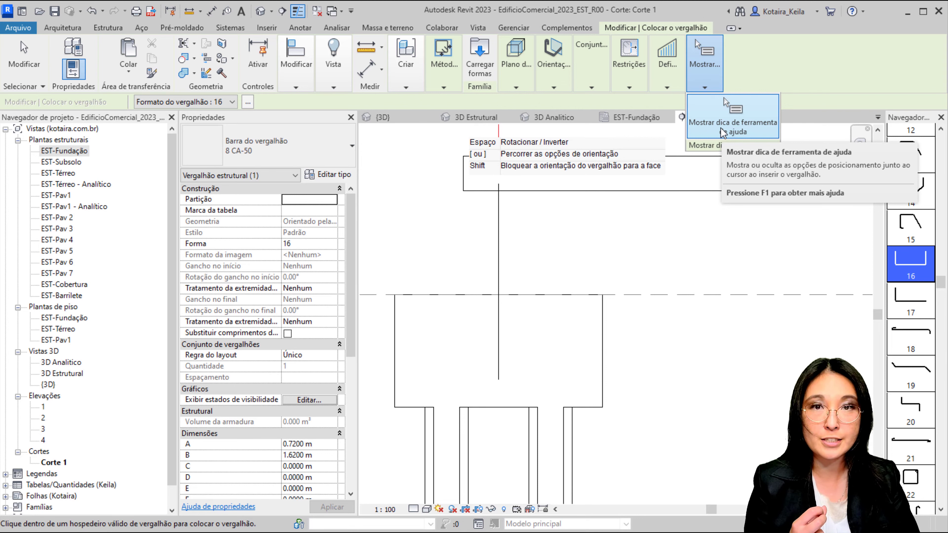
left_click(724, 133)
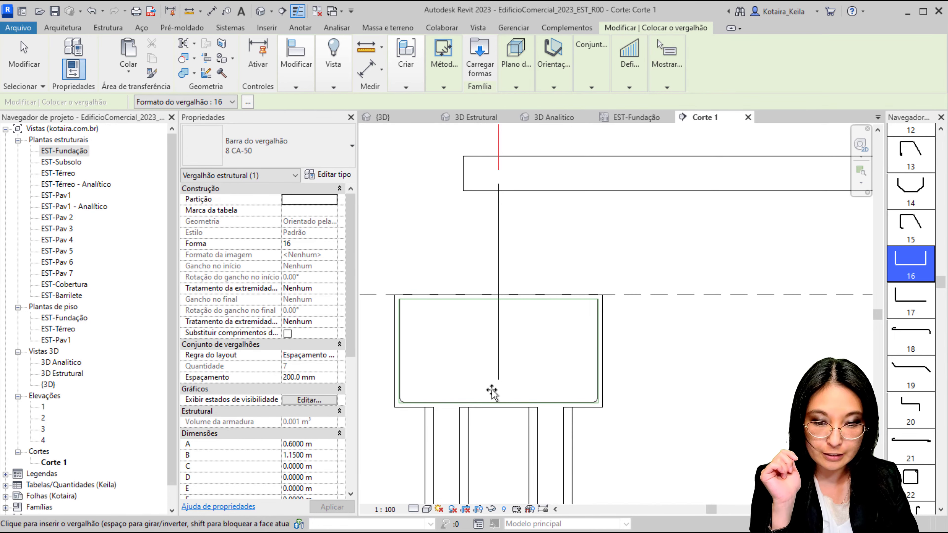
Step: Set the Corte 1 section to Alto detail level and Sombreado visual style
left_click(414, 510)
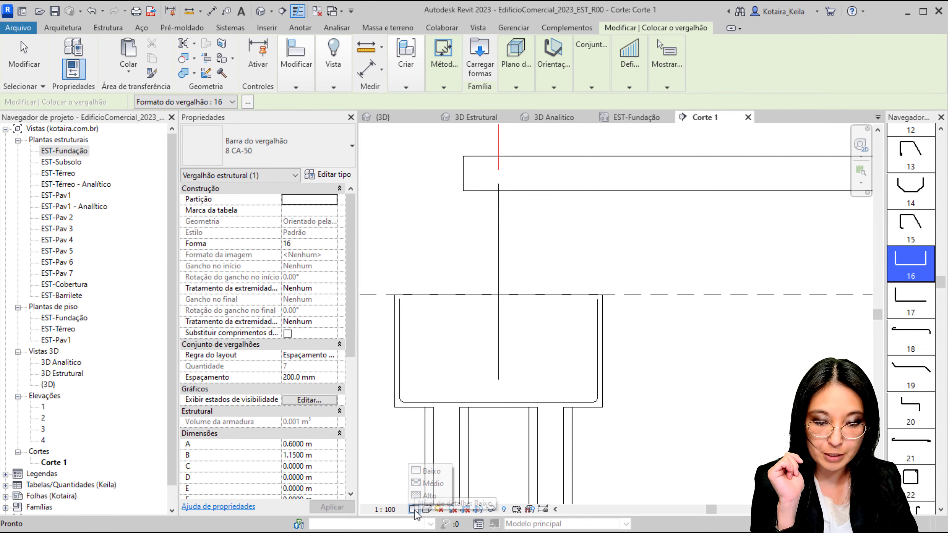
left_click(429, 495)
scroll(407, 422, "up", 4)
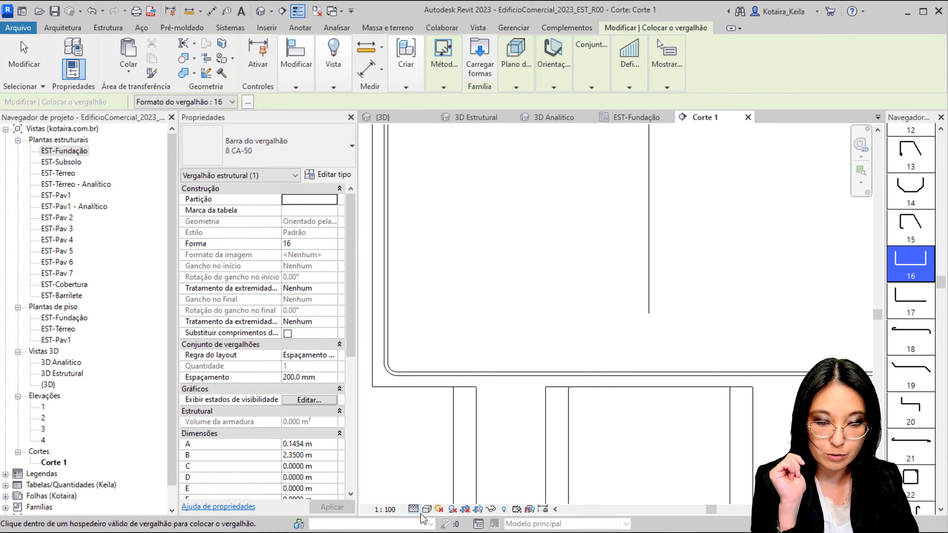
left_click(414, 509)
left_click(426, 482)
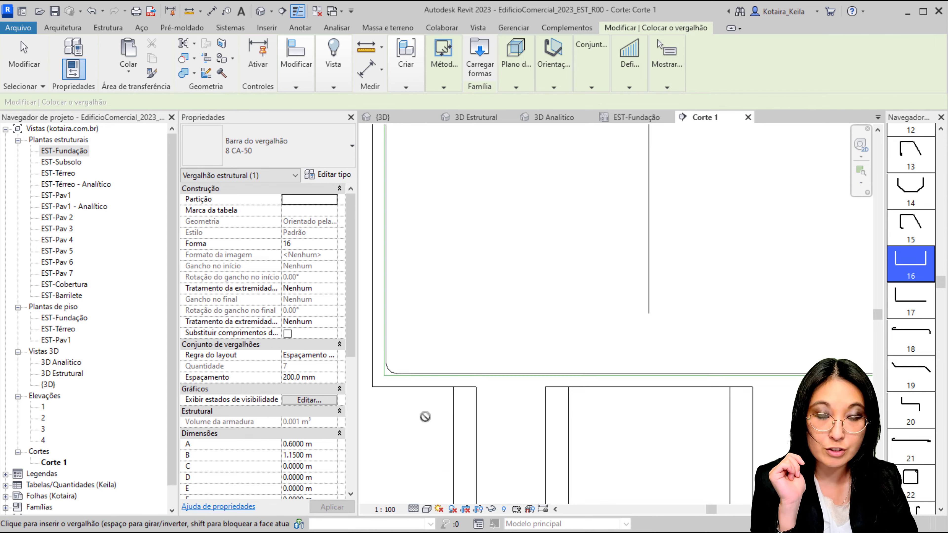
left_click(413, 509)
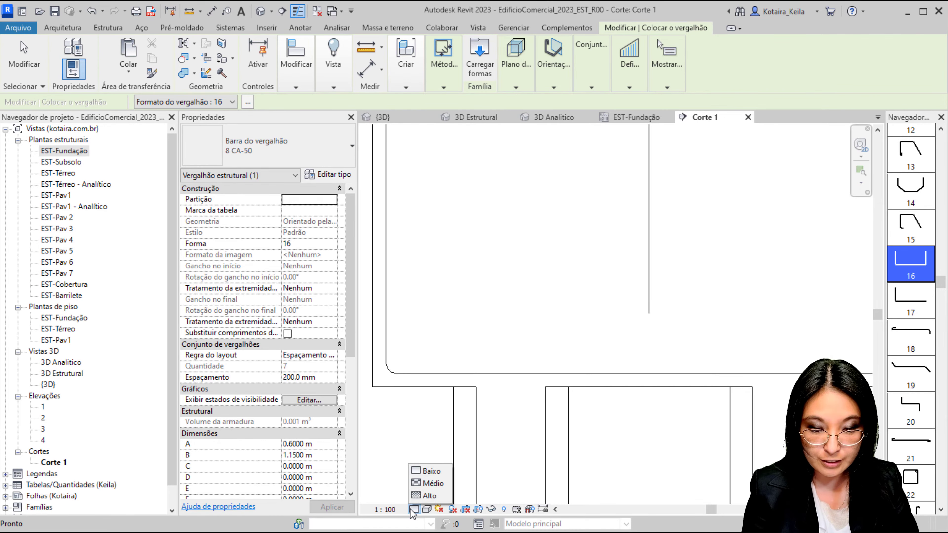
left_click(418, 497)
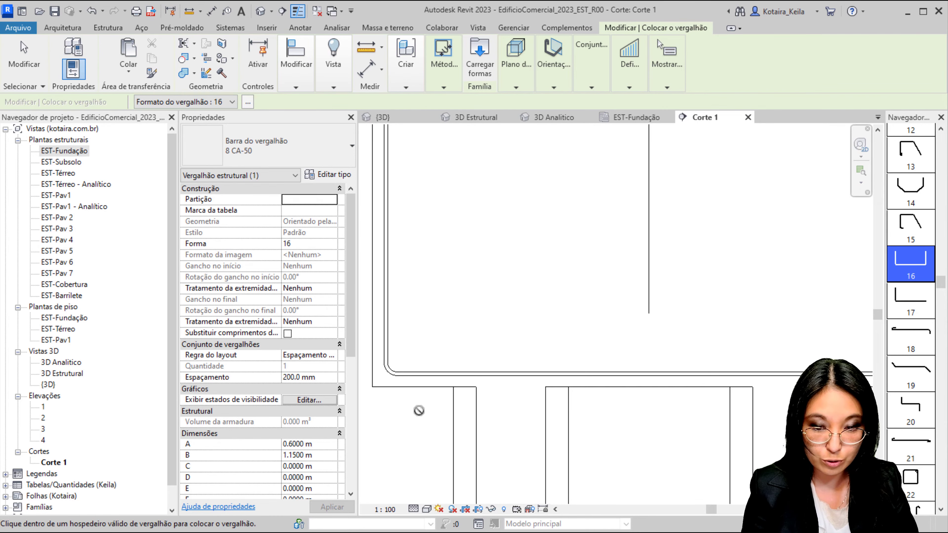
left_click(427, 509)
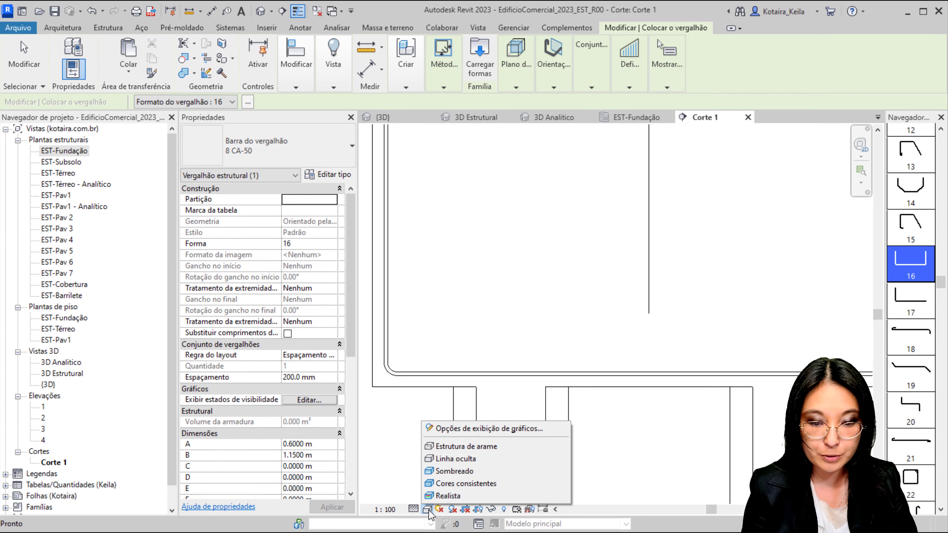
left_click(446, 472)
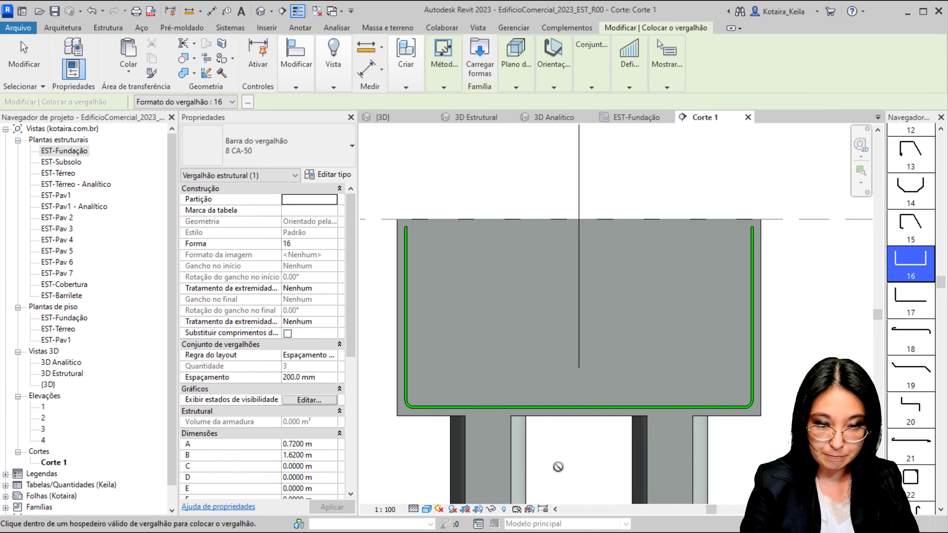
Step: Finish placing rebar, briefly try Linha oculta, and restore Sombreado shading
key("Escape")
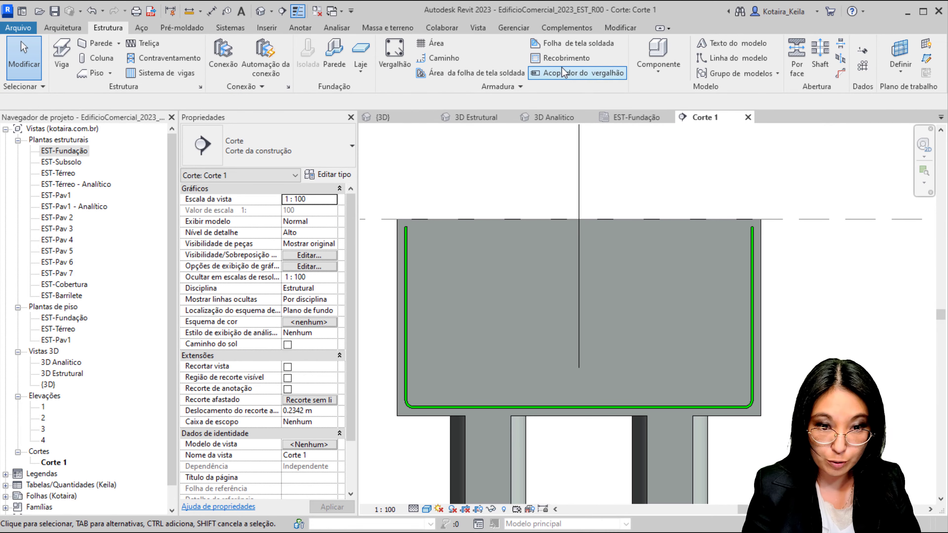
left_click(566, 60)
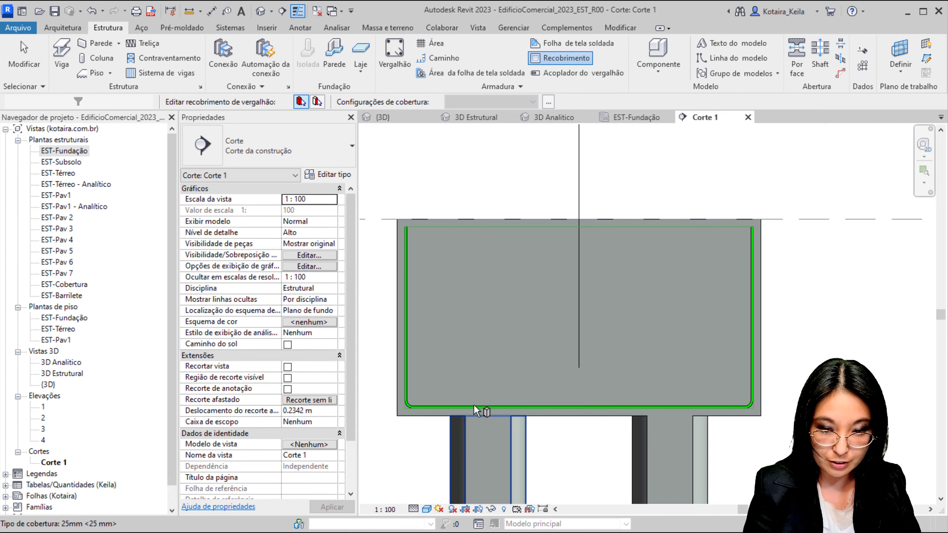
left_click(426, 510)
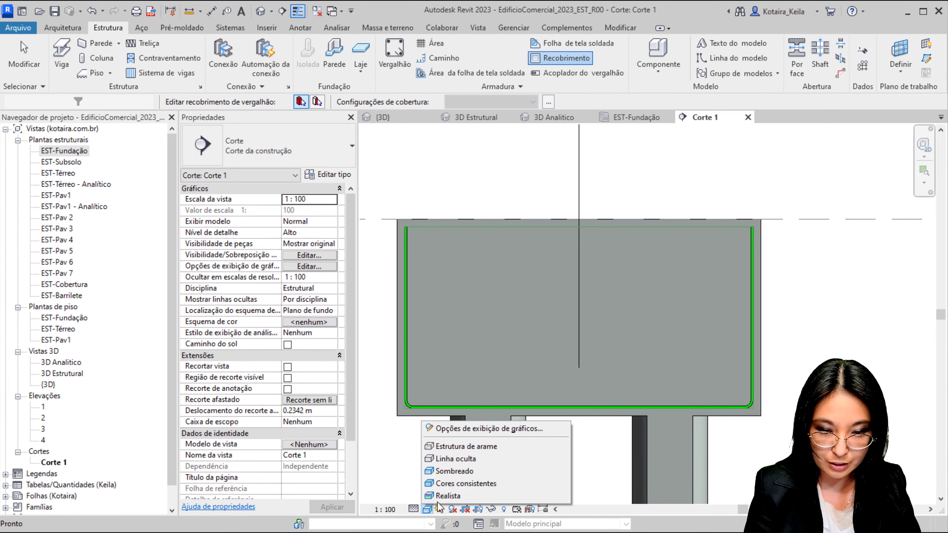
left_click(463, 462)
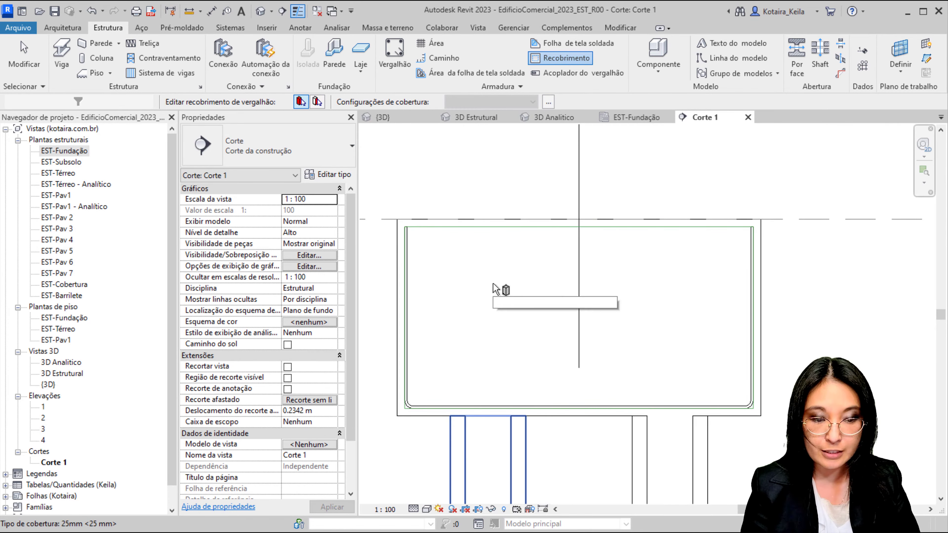
left_click(426, 509)
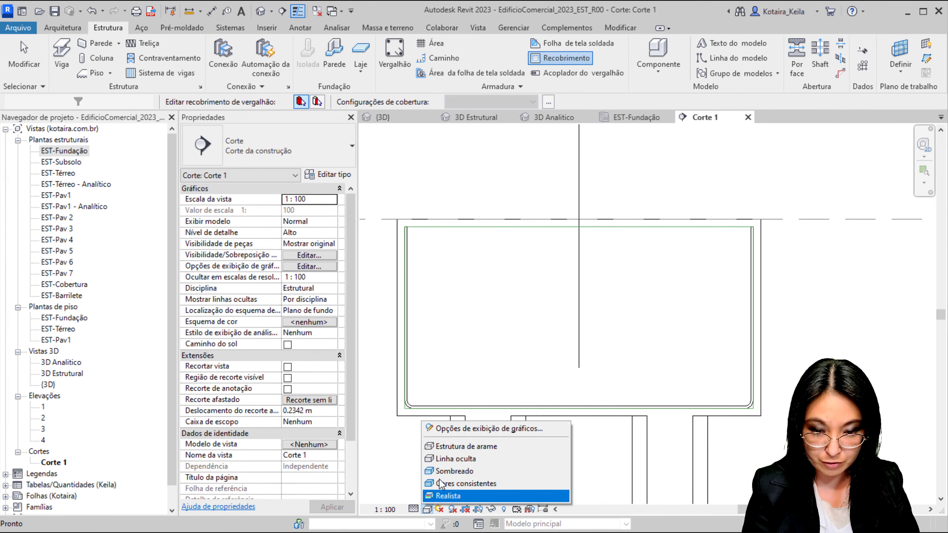
left_click(448, 472)
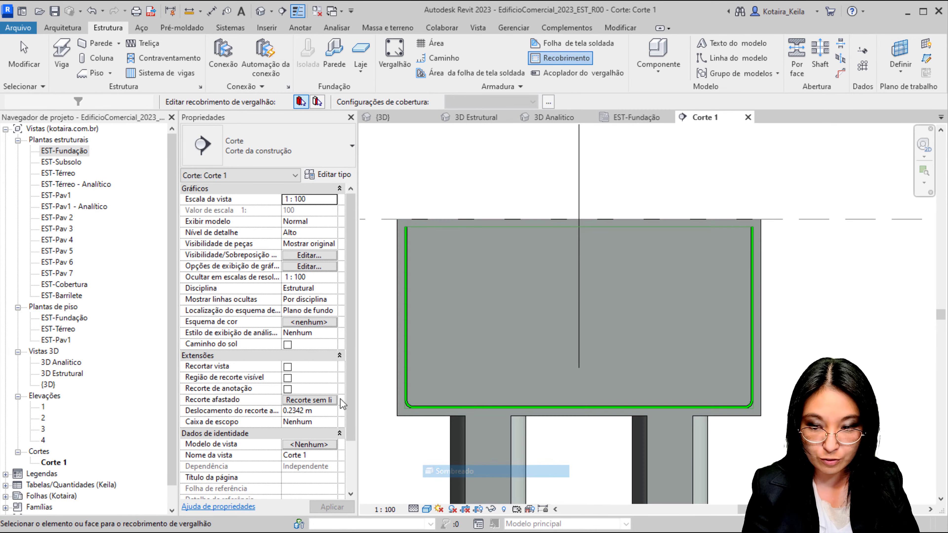
left_click(48, 385)
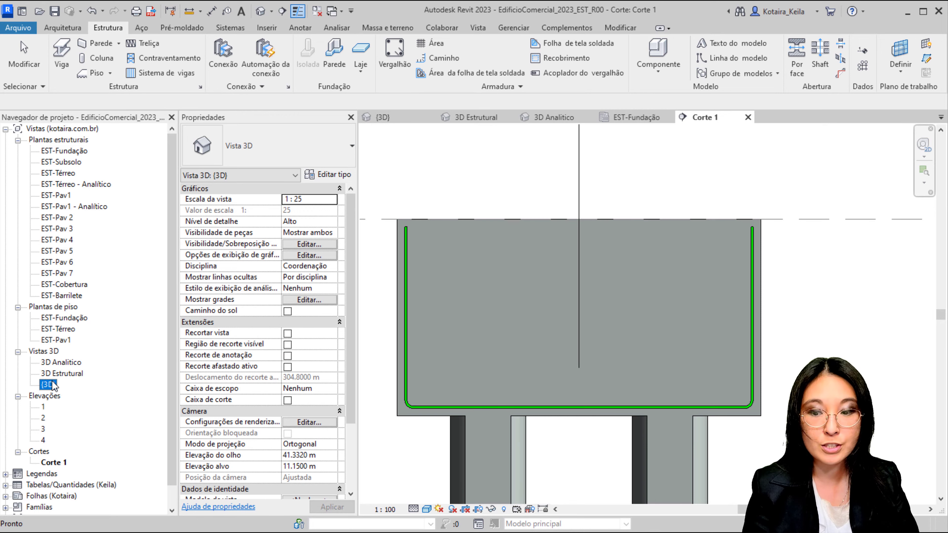
Step: Open the {3D} view and zoom toward the foundations in Wireframe style
double_click(48, 384)
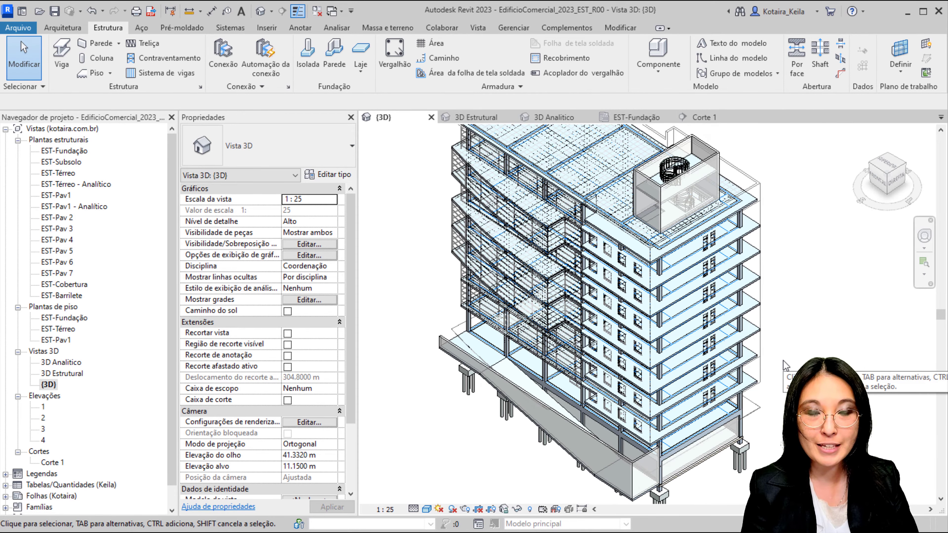
middle_click_drag(509, 480, 467, 457, "shift")
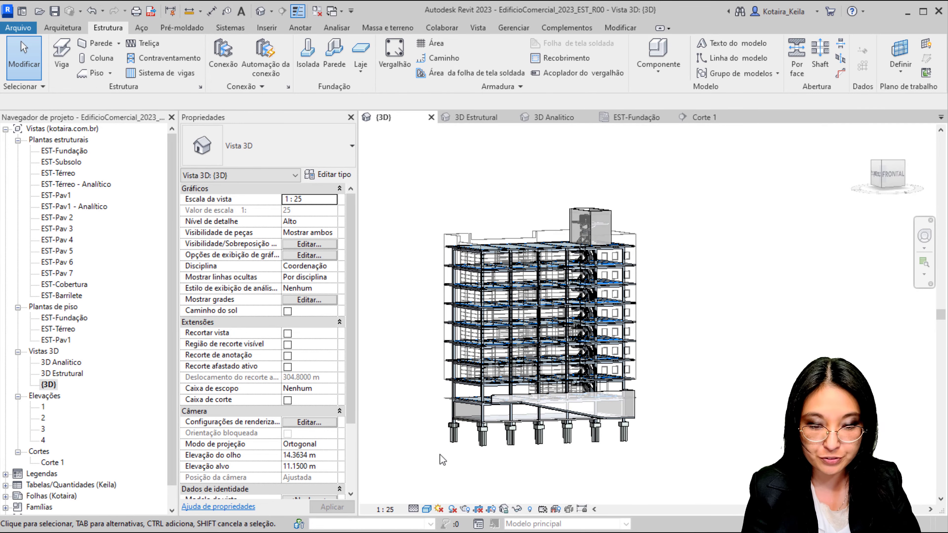
scroll(452, 435, "up", 5)
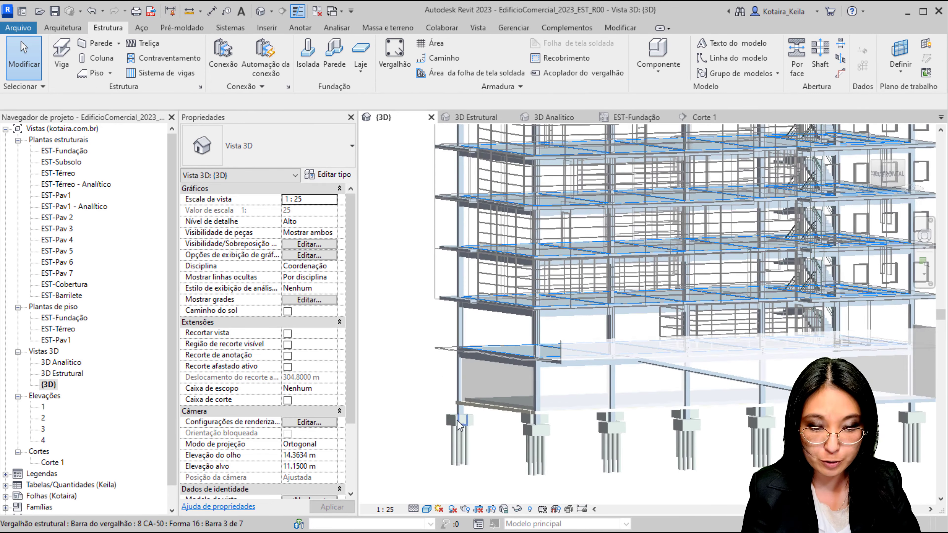
scroll(453, 436, "up", 4)
left_click(427, 509)
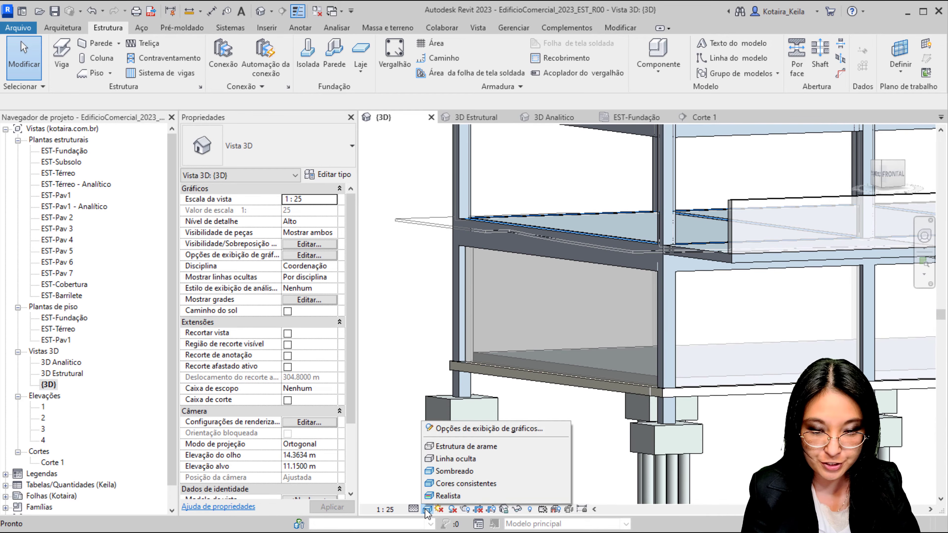
left_click(470, 447)
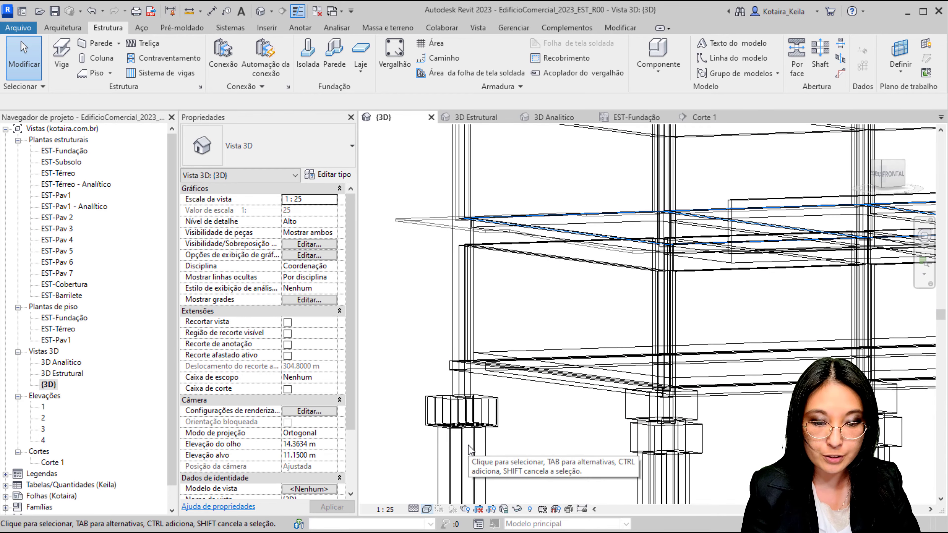
scroll(435, 409, "up", 3)
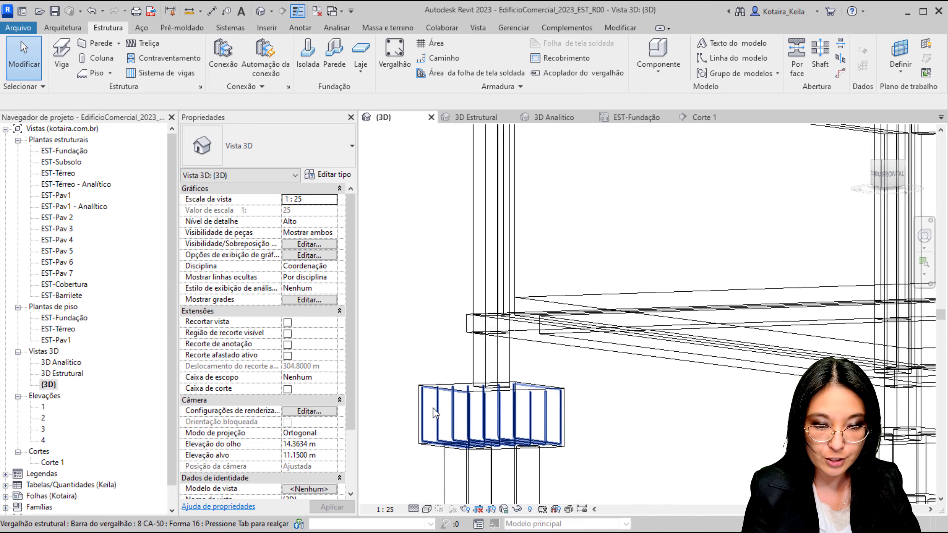
scroll(435, 409, "up", 2)
scroll(445, 394, "down", 2)
scroll(444, 394, "down", 2)
scroll(444, 395, "down", 1)
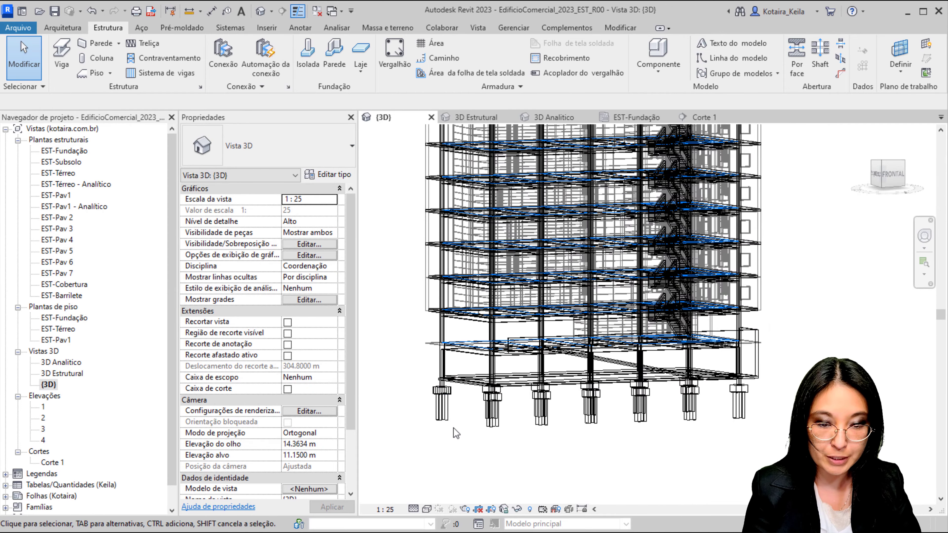
Step: Restore shaded display and window-select the corner pile cap with its rebar
mouse_move(456, 442)
middle_mouse_down("shift")
mouse_move(525, 389)
mouse_move(500, 379)
mouse_move(414, 508)
middle_mouse_up("shift")
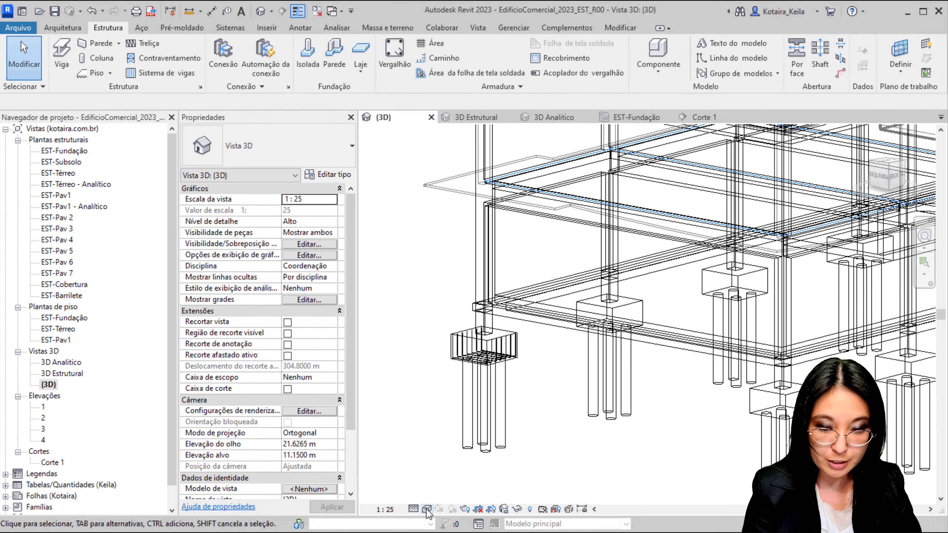
left_click(427, 509)
left_click(442, 473)
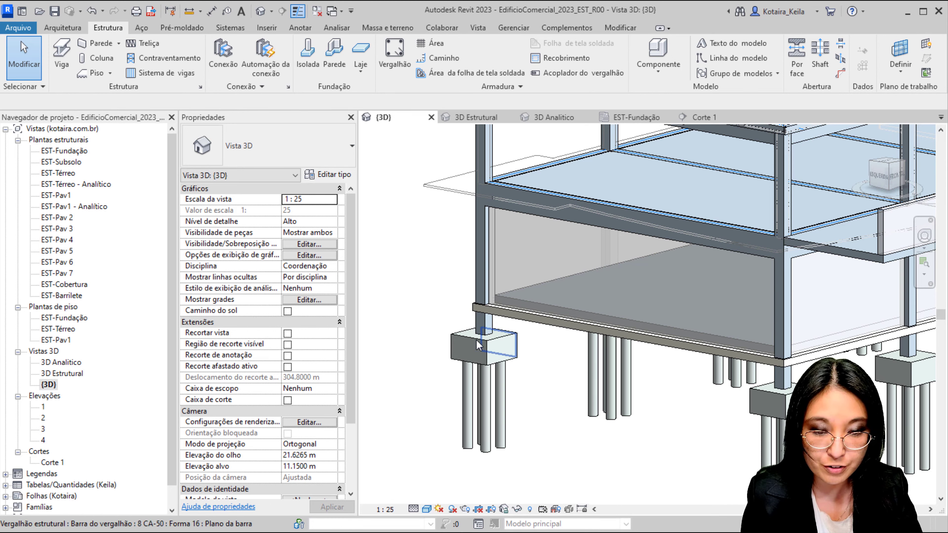
left_click_drag(418, 295, 546, 393)
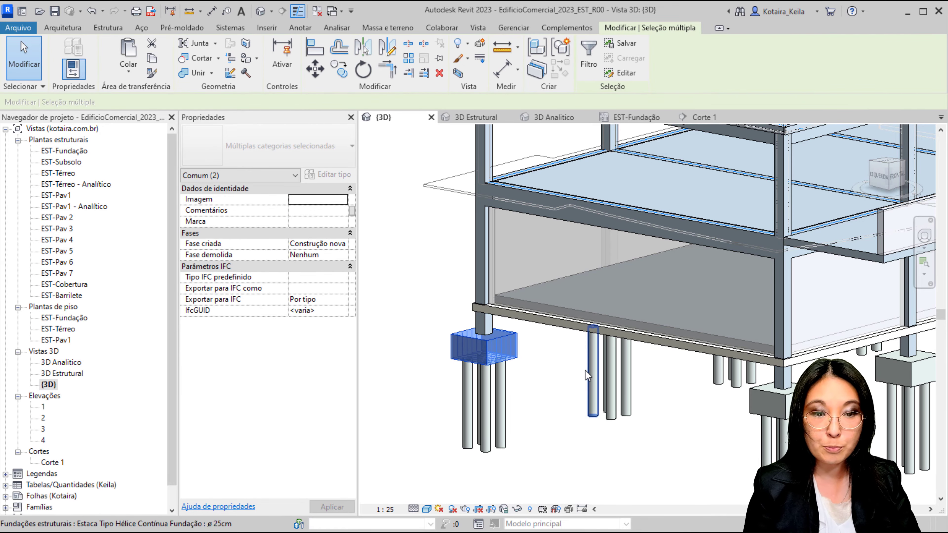
Step: Filter the selection to keep only Vergalhão estrutural, excluding Fundações estruturais
left_click(590, 59)
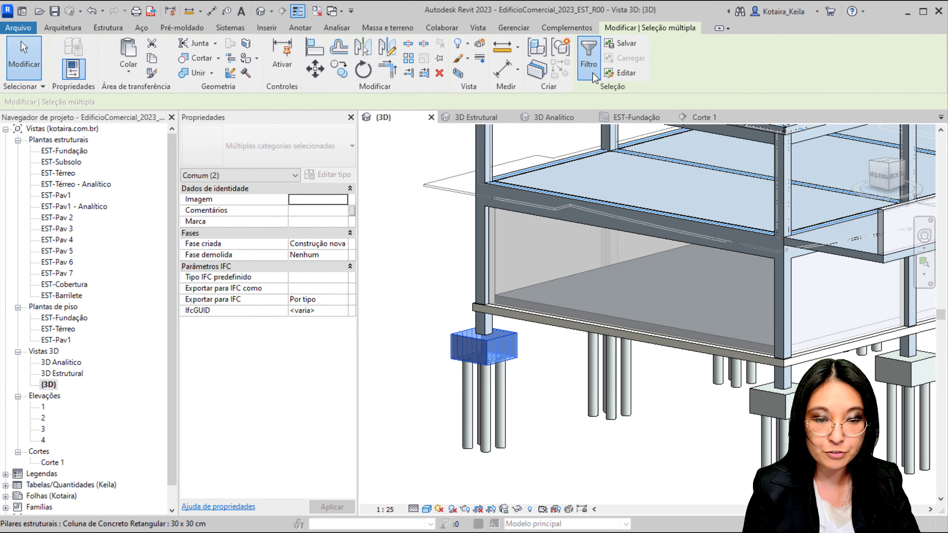
left_click(369, 193)
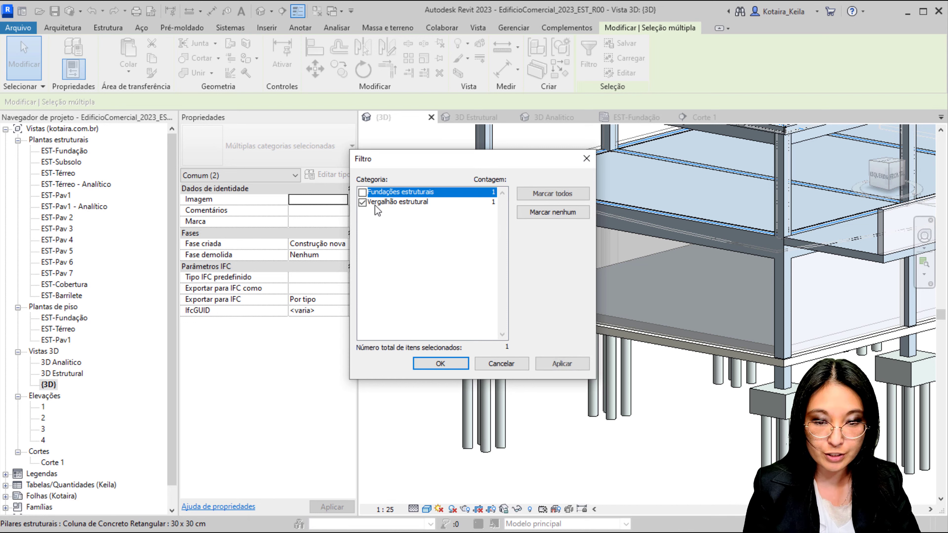
left_click(453, 366)
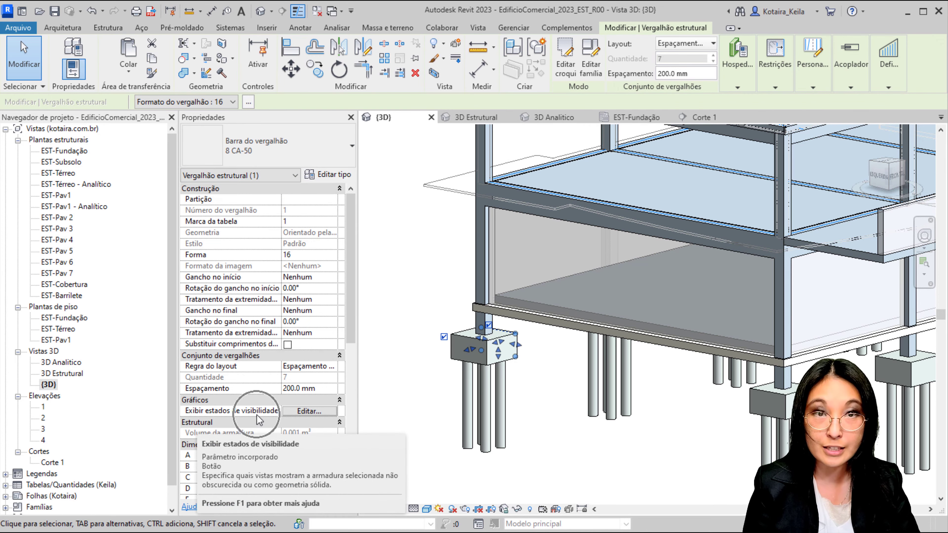
Step: Set the rebar set to Vista não obscurecida for the Vista 3D {3D} view in its visibility states
left_click(310, 415)
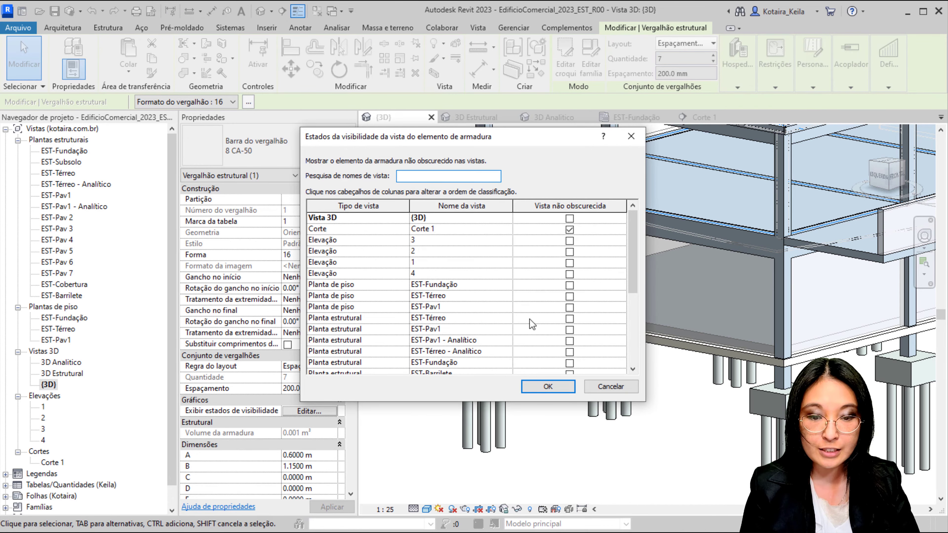
mouse_move(635, 221)
left_mouse_down()
mouse_move(628, 320)
mouse_move(617, 216)
left_mouse_up()
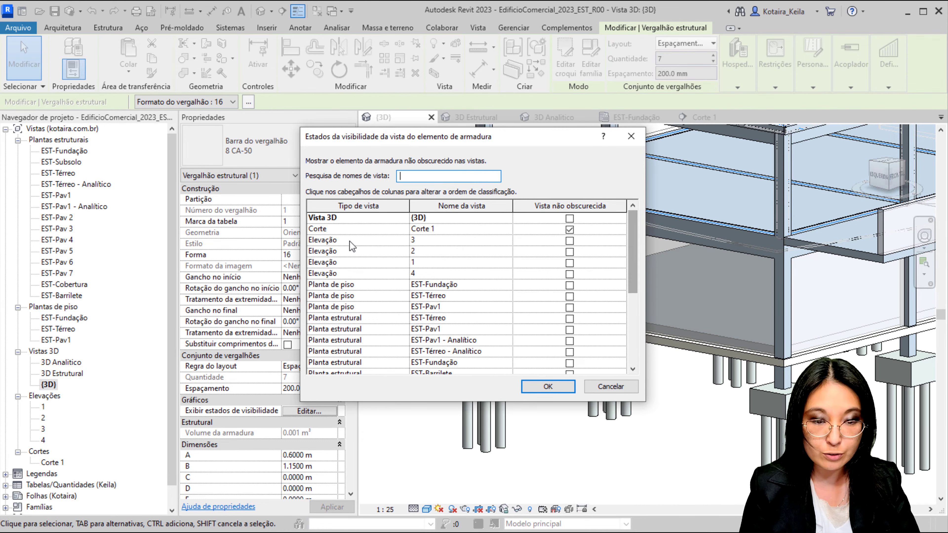
left_click_drag(517, 208, 480, 215)
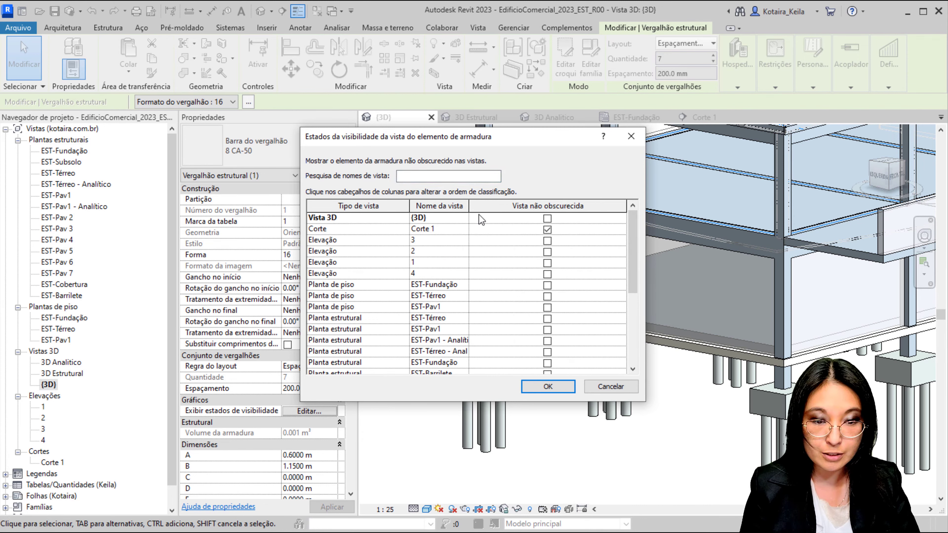
left_click_drag(634, 224, 641, 293)
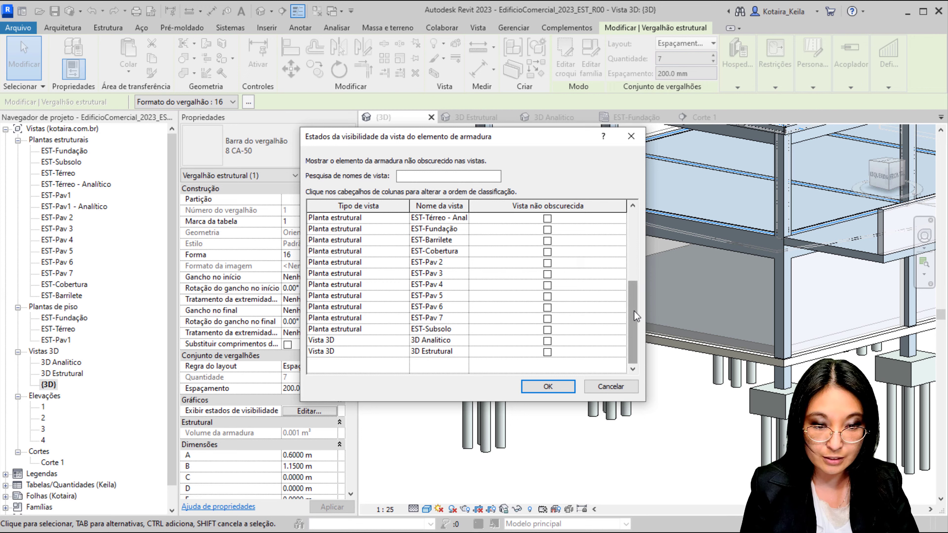
left_click_drag(637, 317, 633, 210)
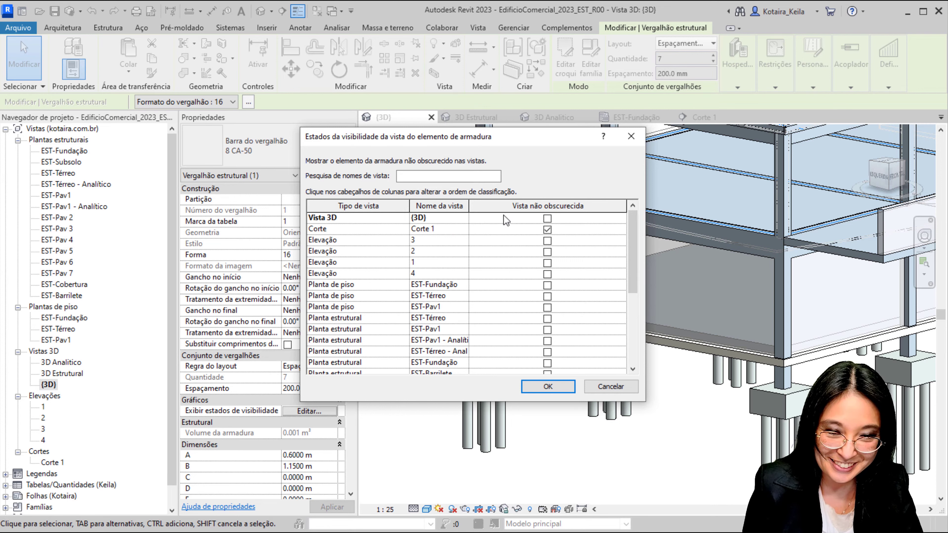
left_click(548, 219)
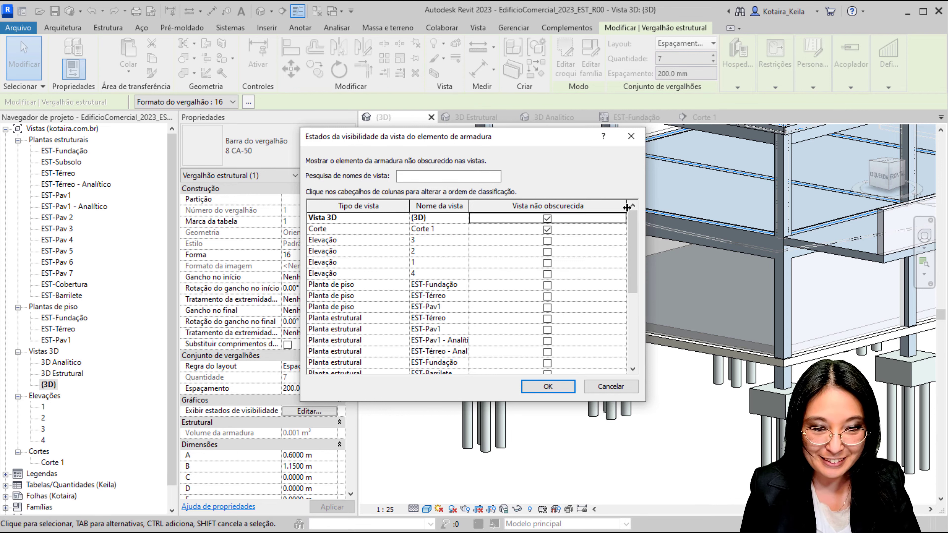
left_click_drag(626, 208, 535, 208)
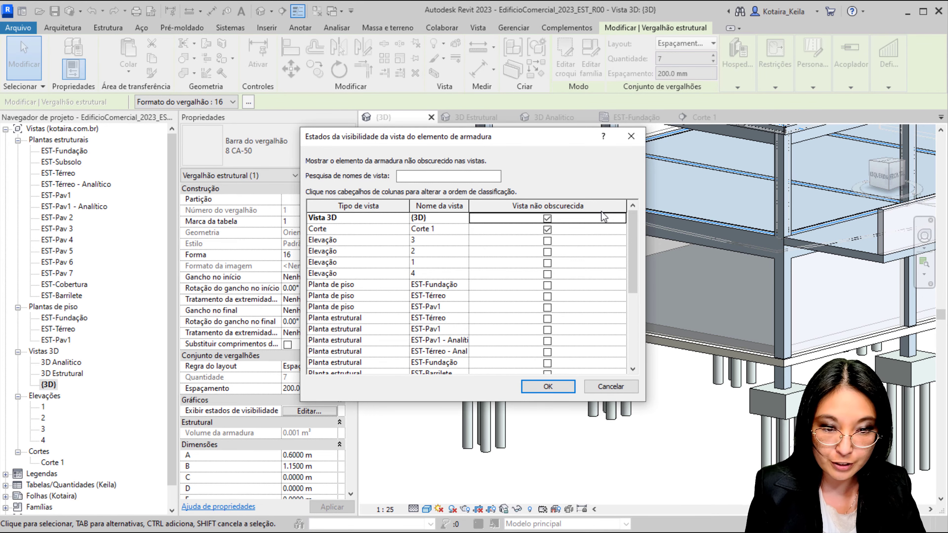
left_click(548, 386)
scroll(736, 430, "up", 3)
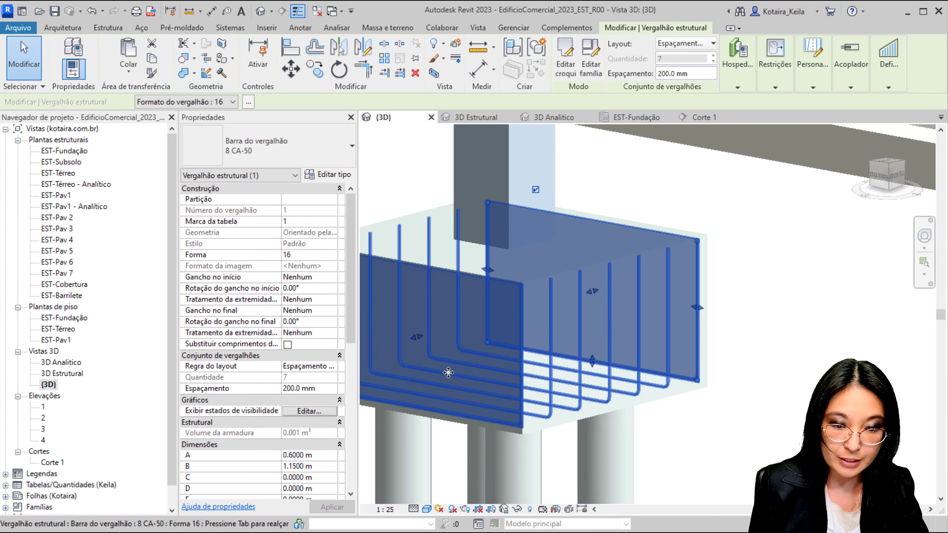
scroll(736, 431, "up", 1)
left_click(793, 331)
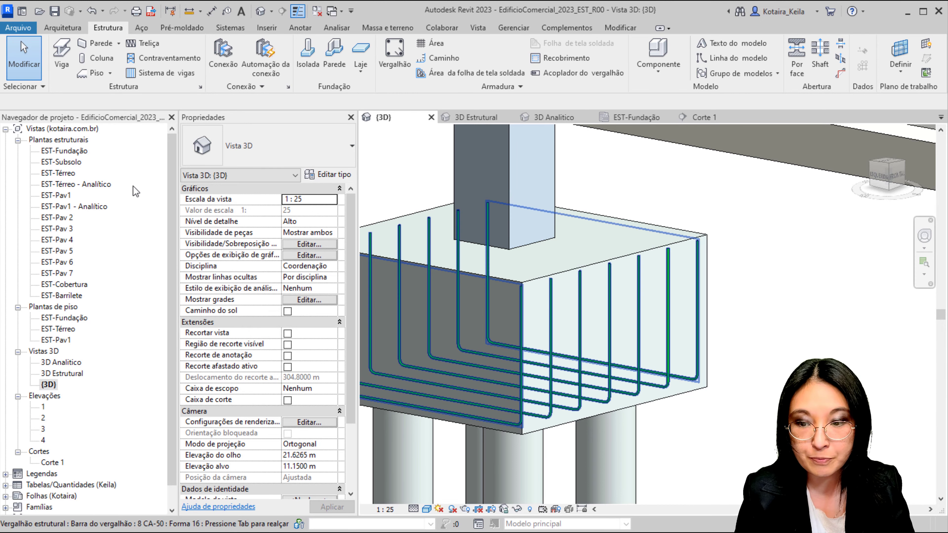
left_click(70, 153)
Step: Open the EST-Fundação plan, zoom to the corner pile cap, and select its 8 CA-50 rebar set
double_click(71, 153)
scroll(460, 235, "up", 3)
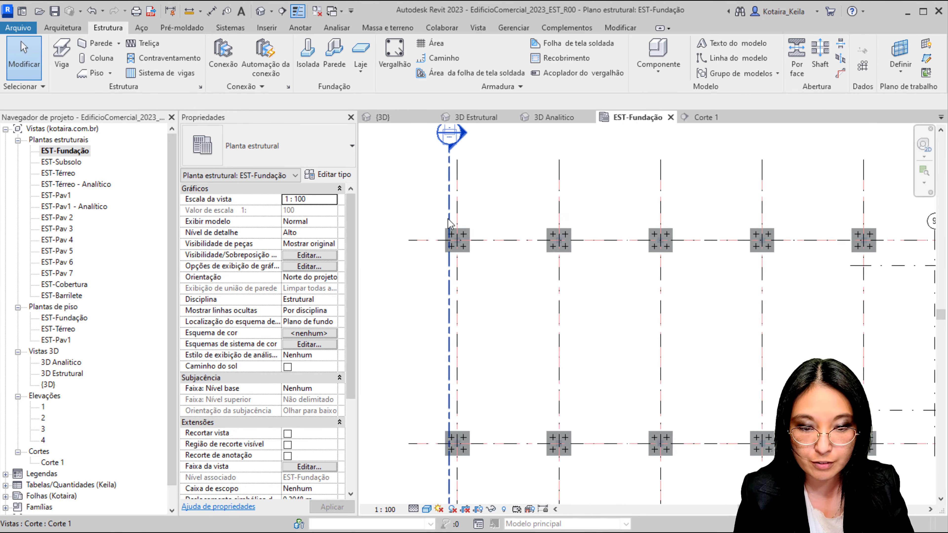
scroll(460, 234, "up", 3)
scroll(483, 249, "up", 2)
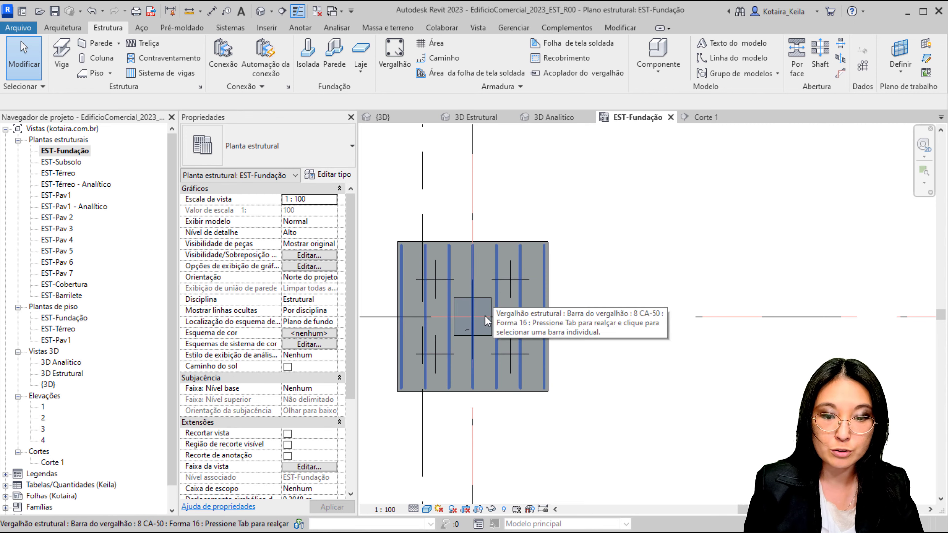
scroll(494, 293, "down", 3)
scroll(496, 285, "down", 2)
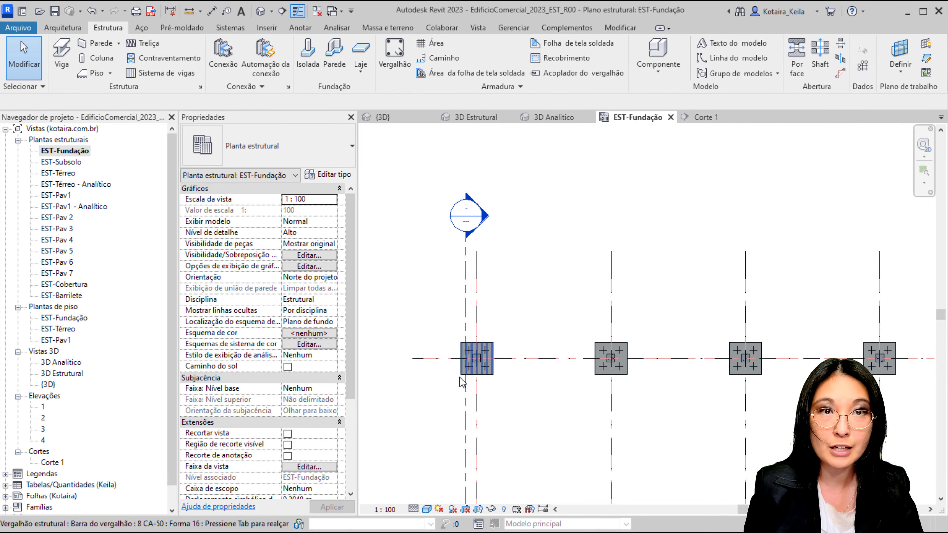
scroll(485, 393, "up", 2)
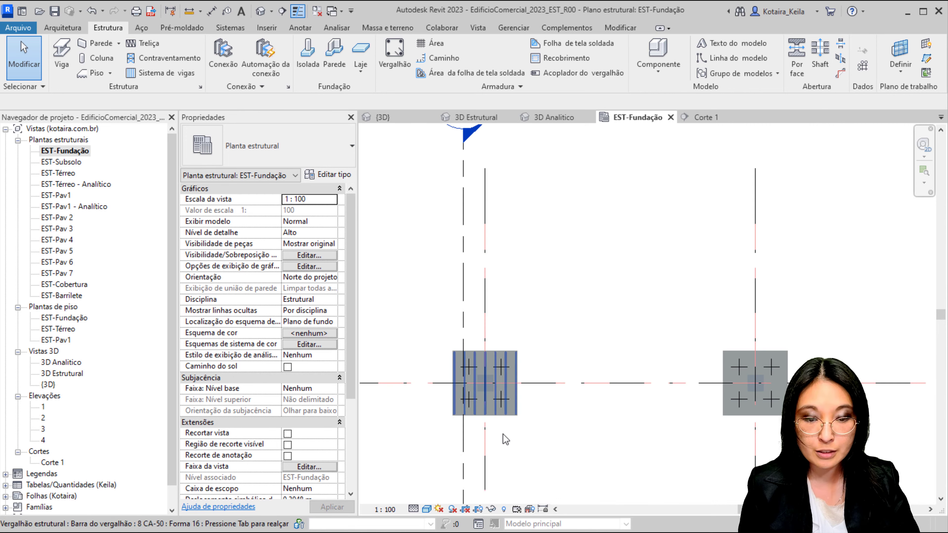
scroll(485, 392, "up", 2)
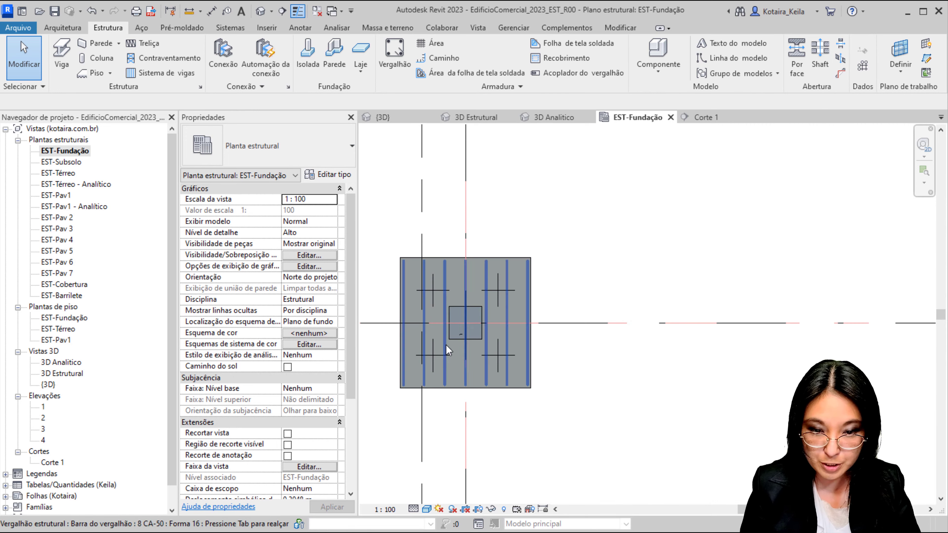
scroll(355, 379, "down", 1)
scroll(355, 380, "down", 4)
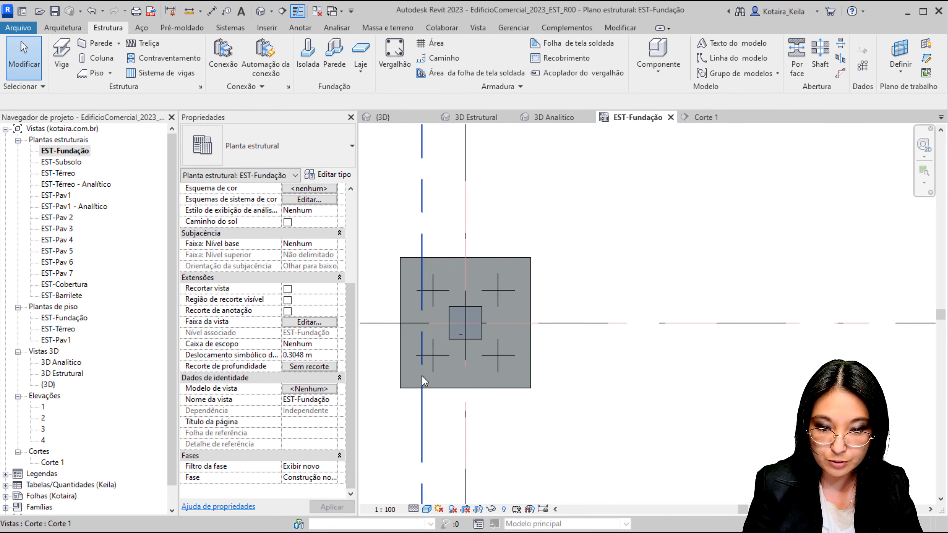
left_click(408, 370)
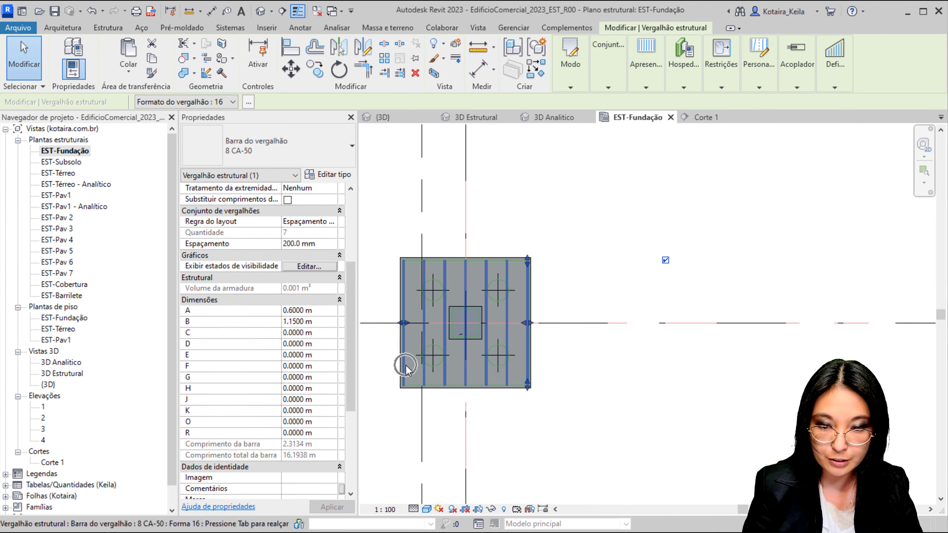
Step: Set the rebar set to Vista não obscurecida for the EST-Fundação view in its visibility states
left_click(319, 266)
mouse_move(637, 269)
left_mouse_down()
mouse_move(633, 352)
mouse_move(592, 276)
left_mouse_up()
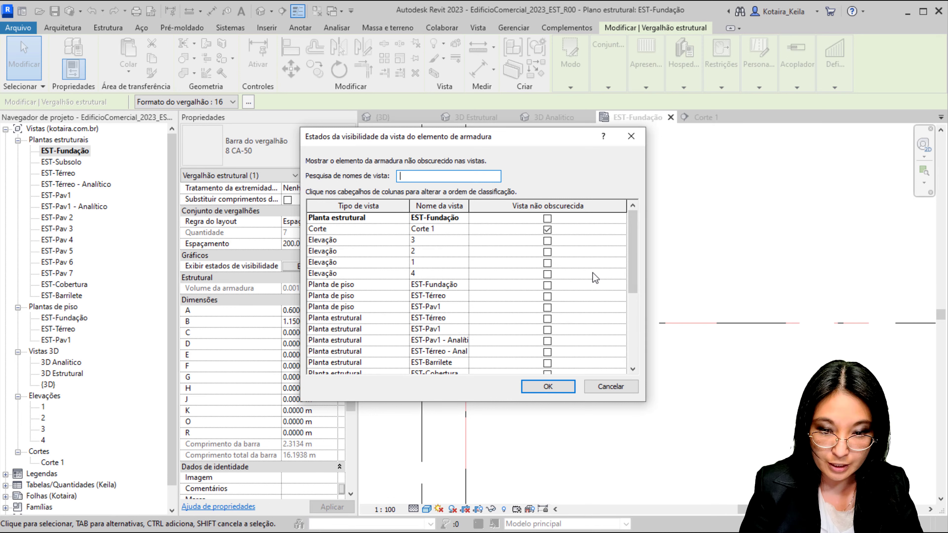
scroll(515, 331, "down", 2)
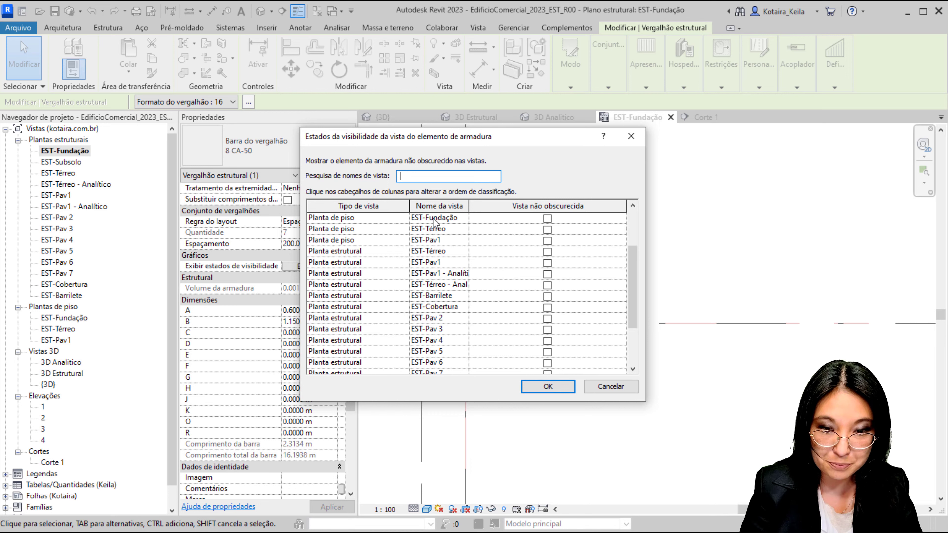
left_click(547, 220)
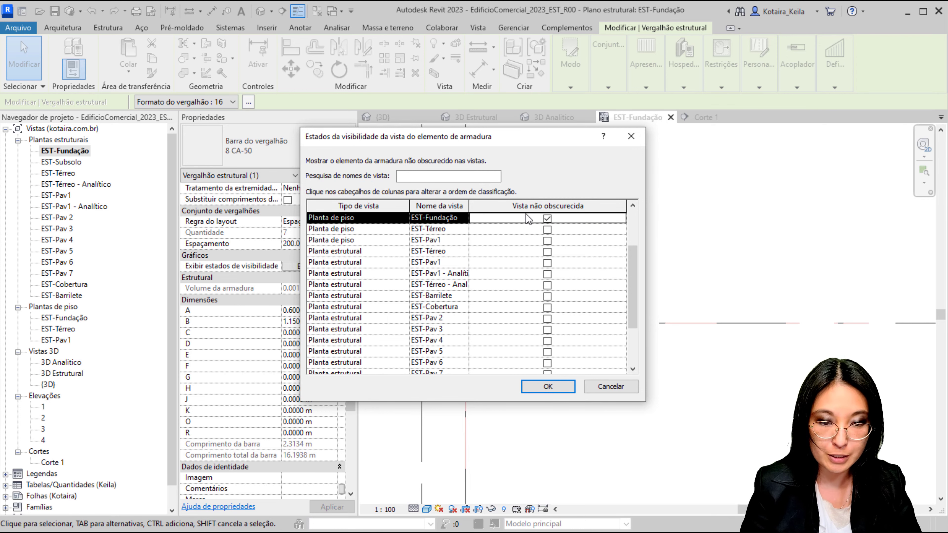
left_click(548, 387)
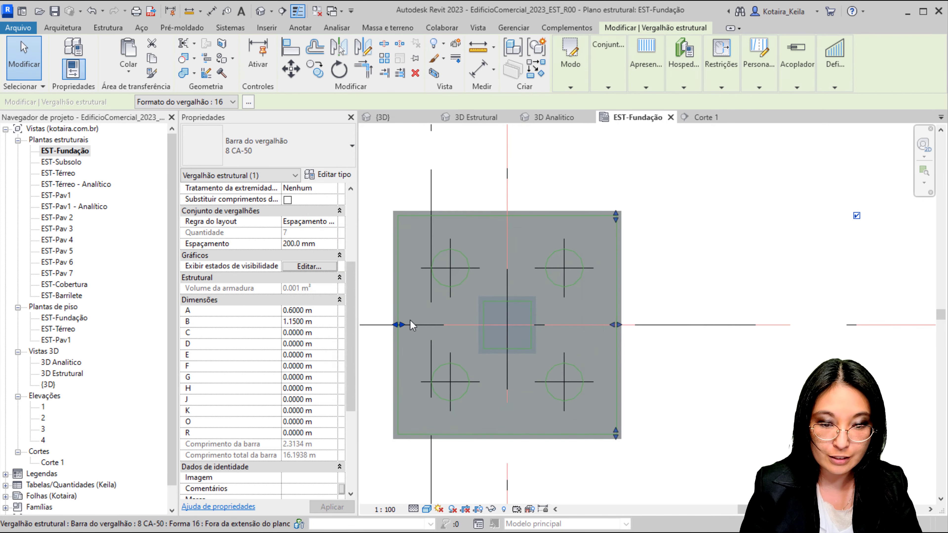
Step: Switch the EST-Fundação plan to wireframe display with WF
scroll(440, 365, "down", 3)
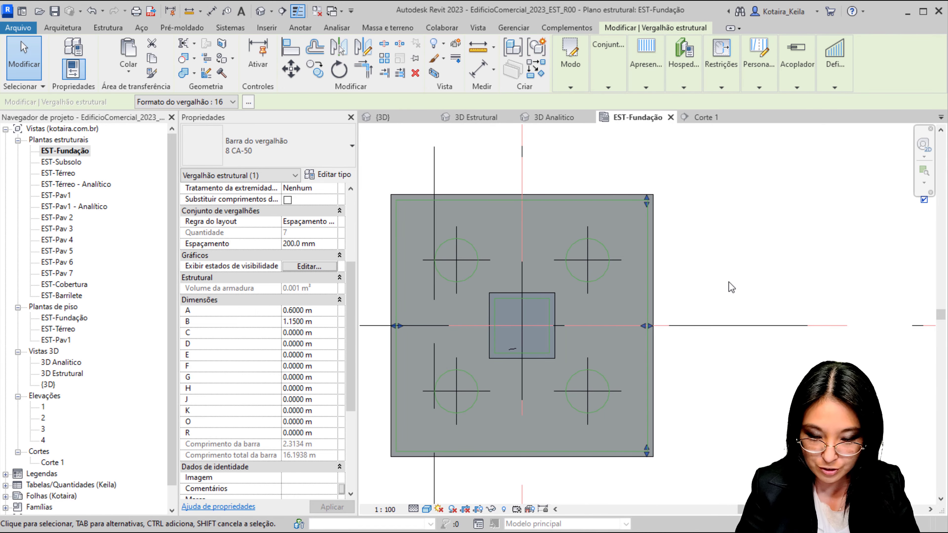
key("w")
key("f")
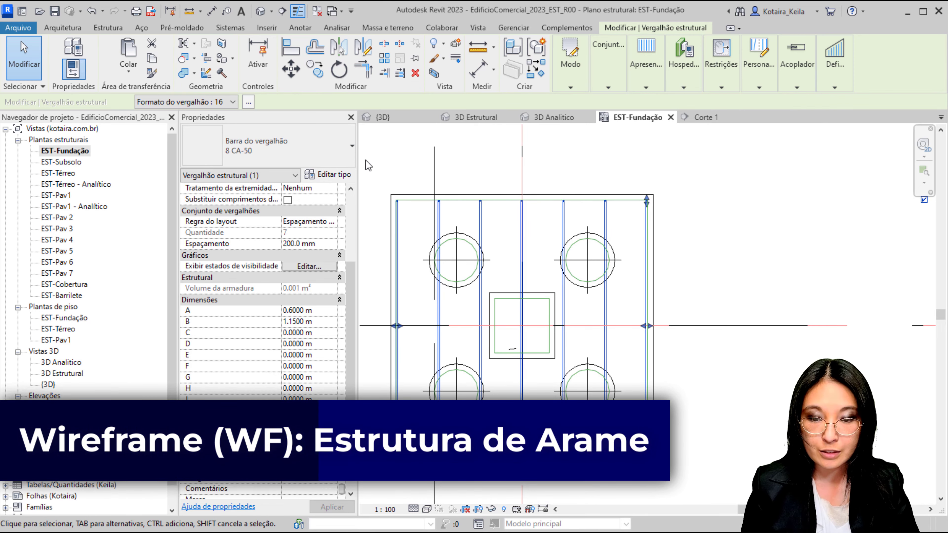
Step: Rotate a copy of the rebar set 90° about the pile cap centre from a vertical start ray
left_click(338, 79)
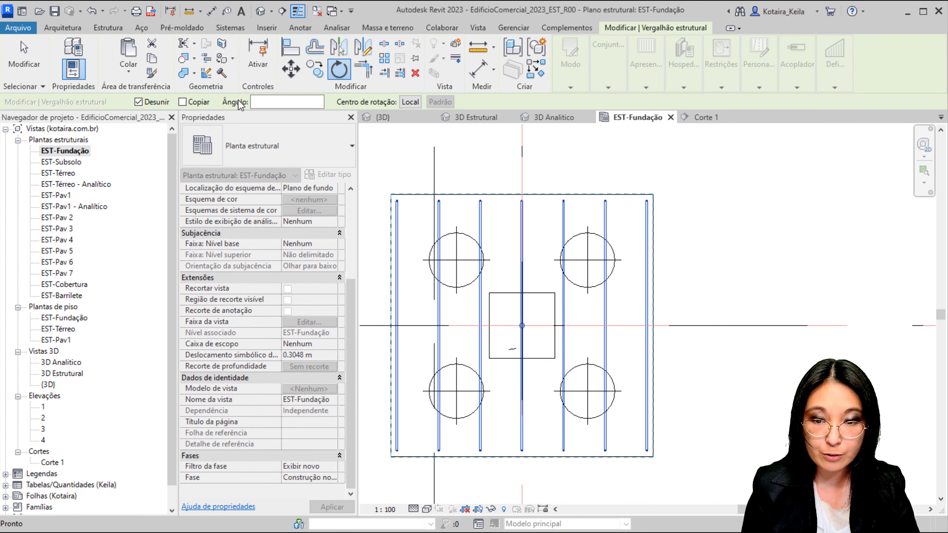
left_click(182, 102)
left_click(187, 104)
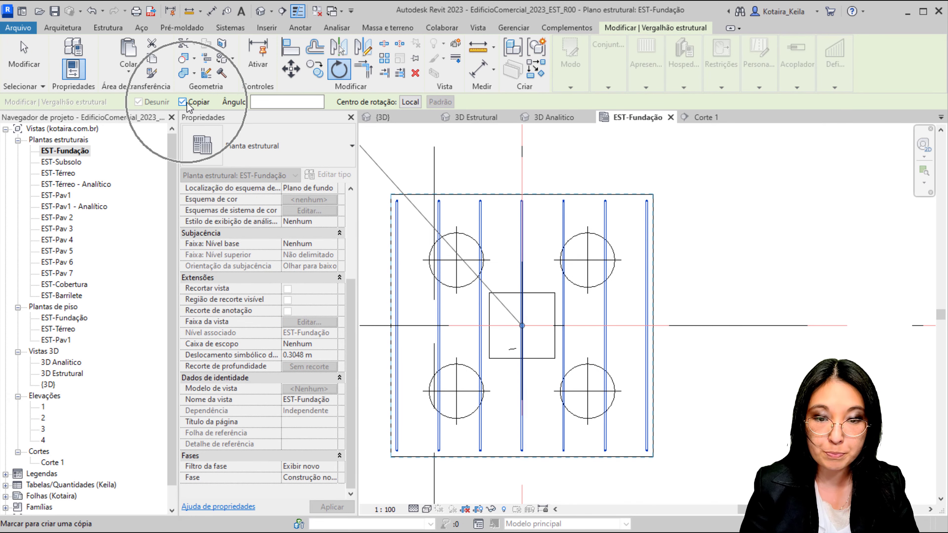
left_click(523, 326)
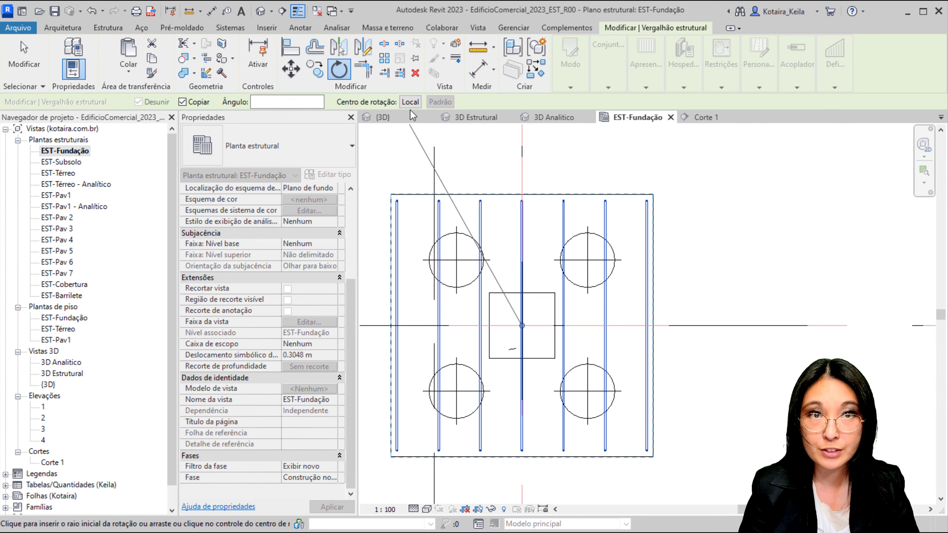
left_click(522, 150)
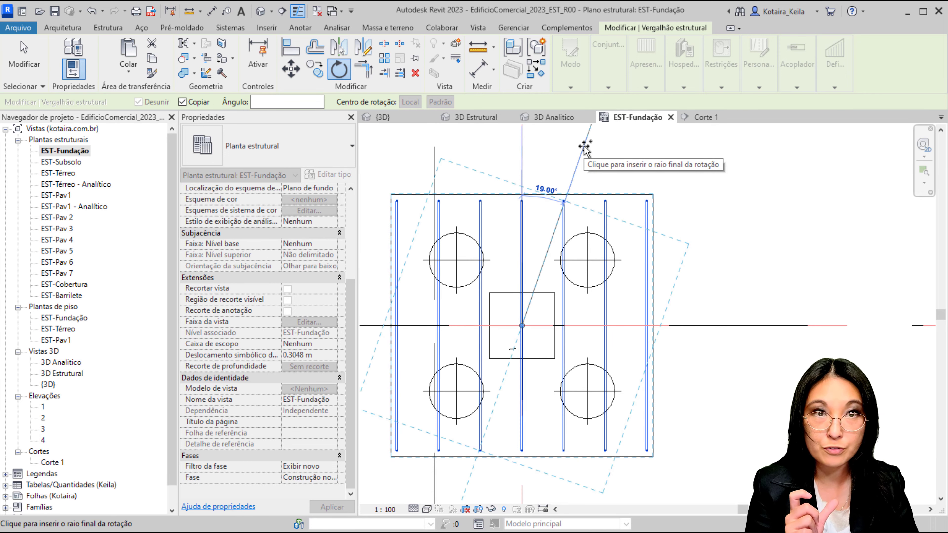
type("90")
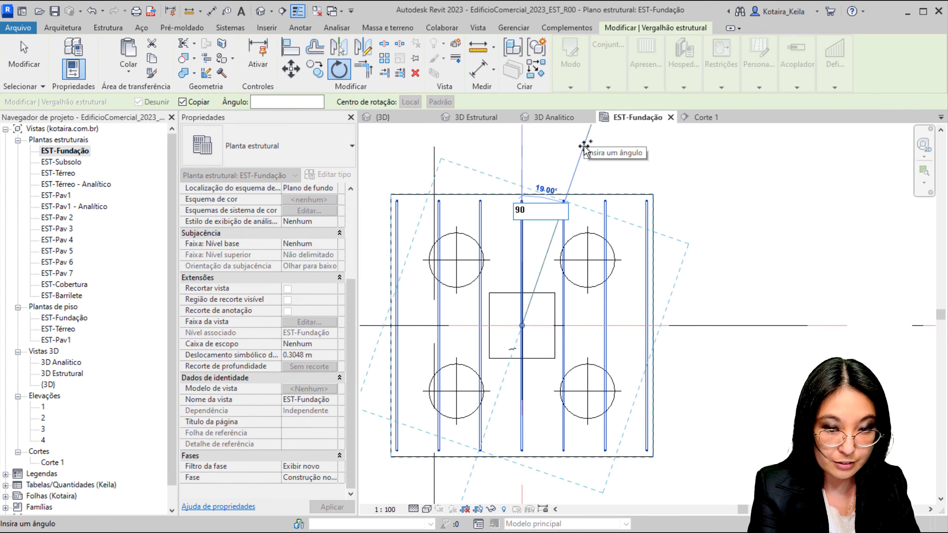
key("Return")
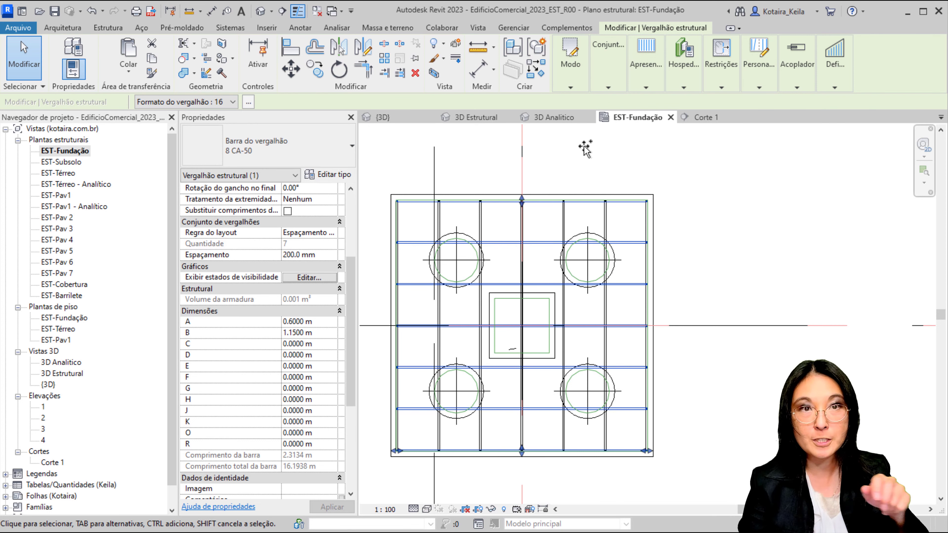
Step: In Corte 1, drag the new rebar set's end inward until leg A measures 0.5919 m
left_click(702, 118)
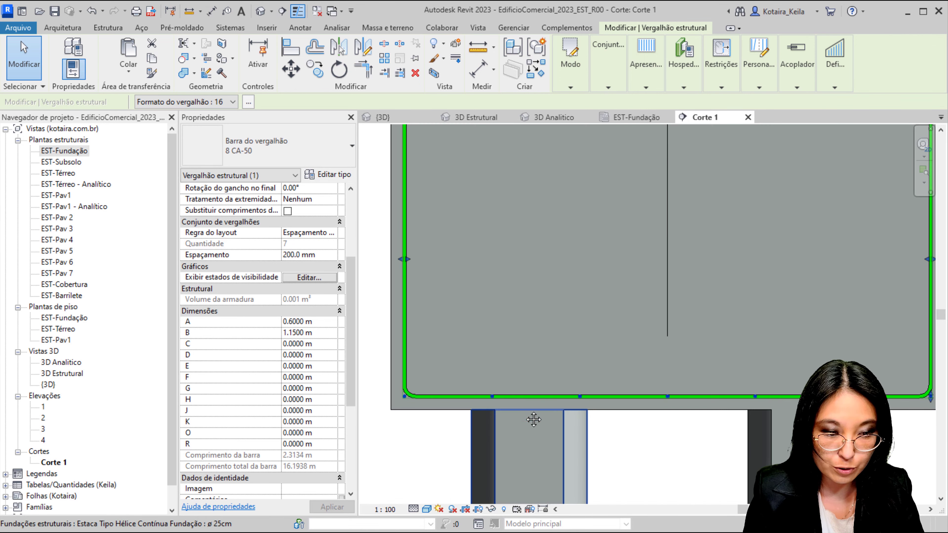
middle_click_drag(534, 418, 431, 352)
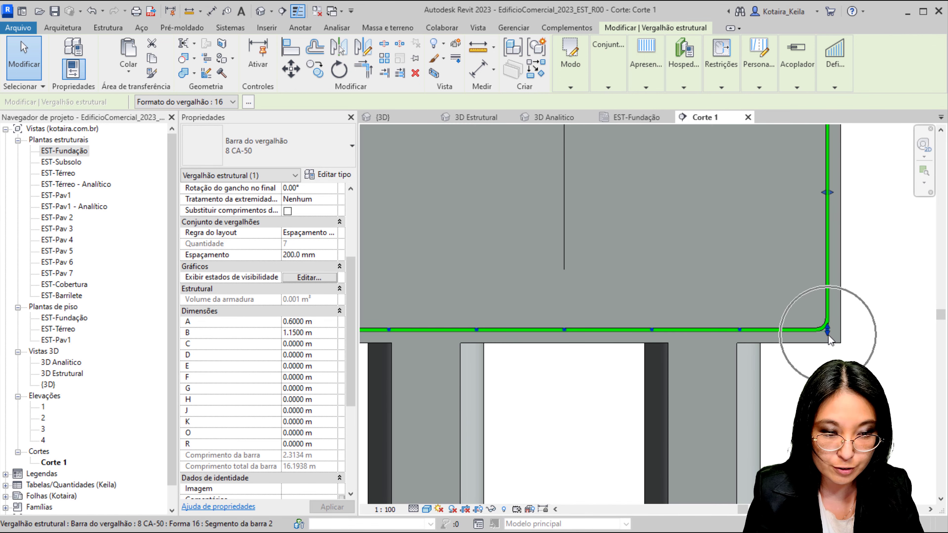
scroll(829, 337, "up", 3)
scroll(829, 330, "down", 2)
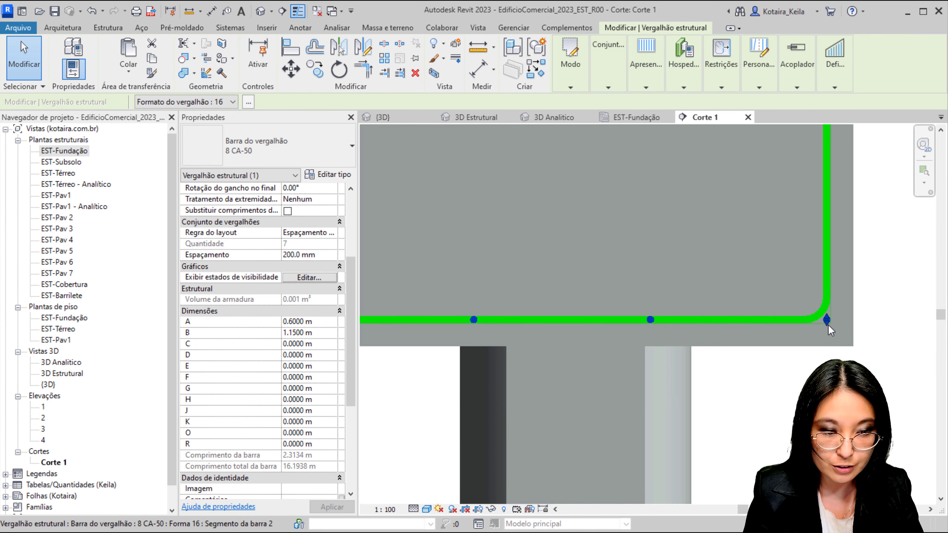
scroll(829, 331, "down", 1)
left_click_drag(829, 328, 822, 325)
scroll(799, 327, "up", 4)
scroll(777, 320, "down", 1)
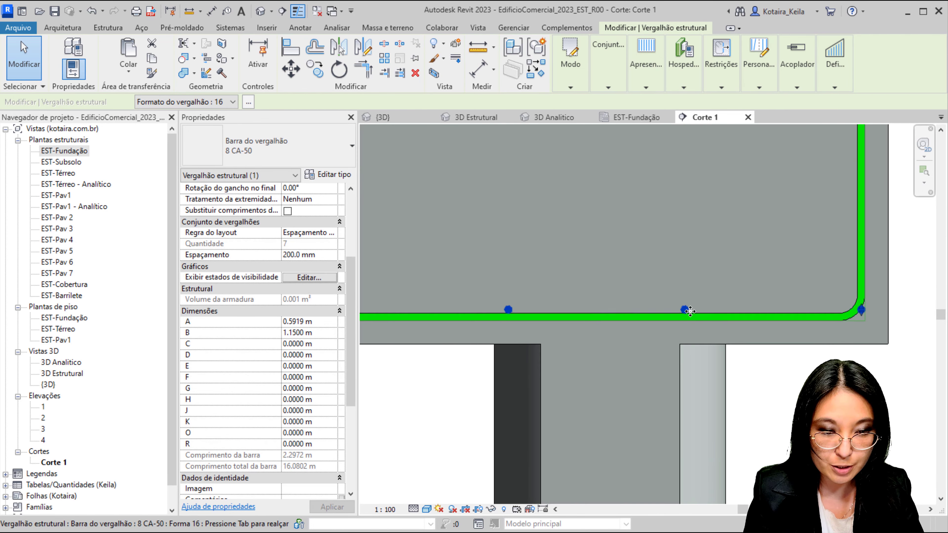
scroll(765, 321, "up", 2)
scroll(747, 322, "down", 3)
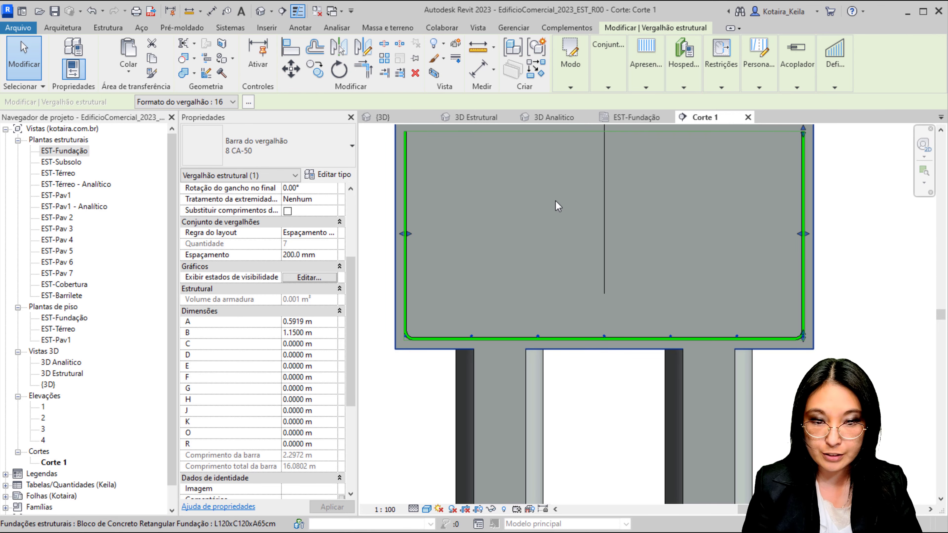
Step: In the {3D} view, confirm the rebar's unobscured visibility and deselect to reveal the orthogonal mesh
left_click(403, 120)
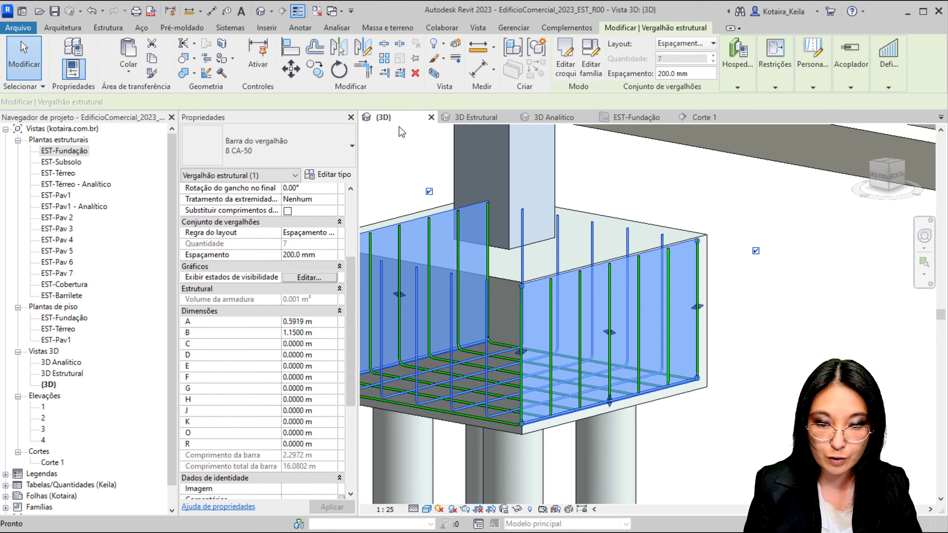
left_click(309, 278)
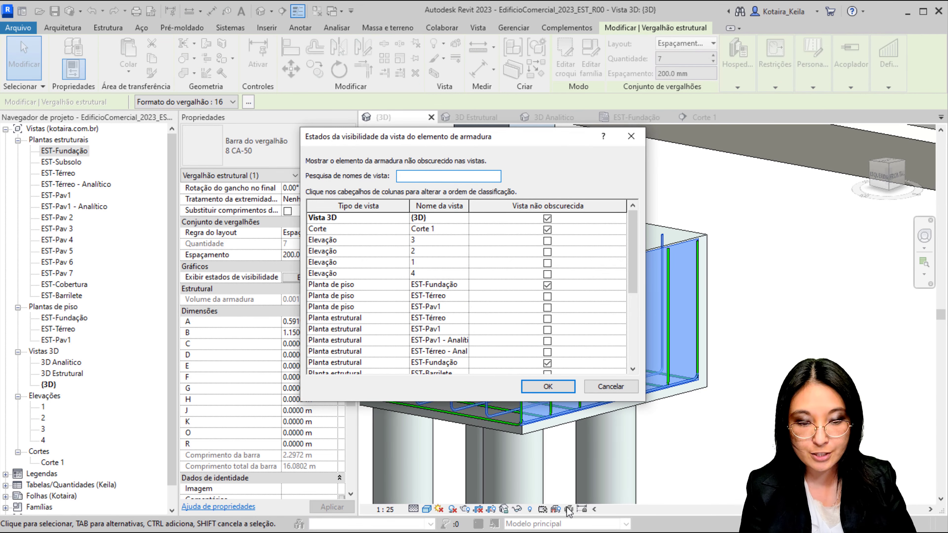
left_click(547, 387)
left_click(463, 407)
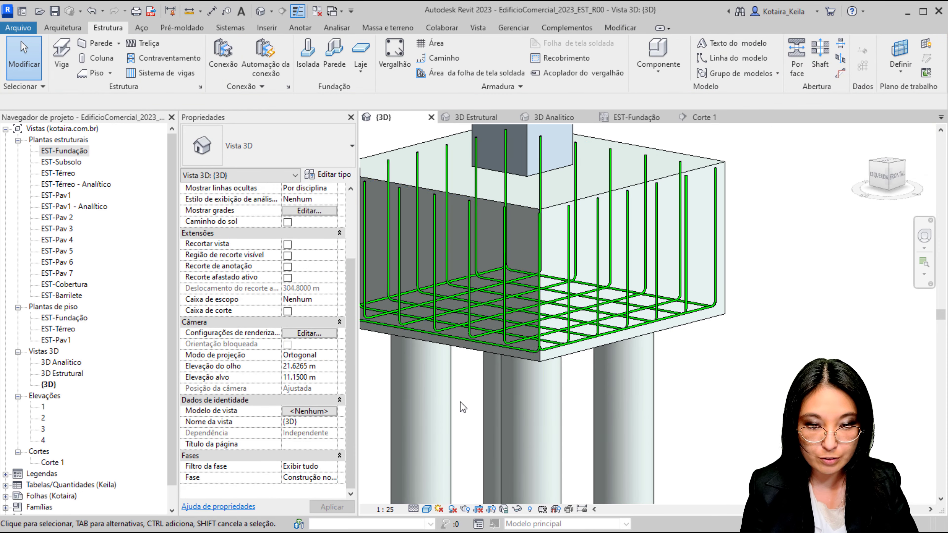
scroll(511, 299, "up", 5)
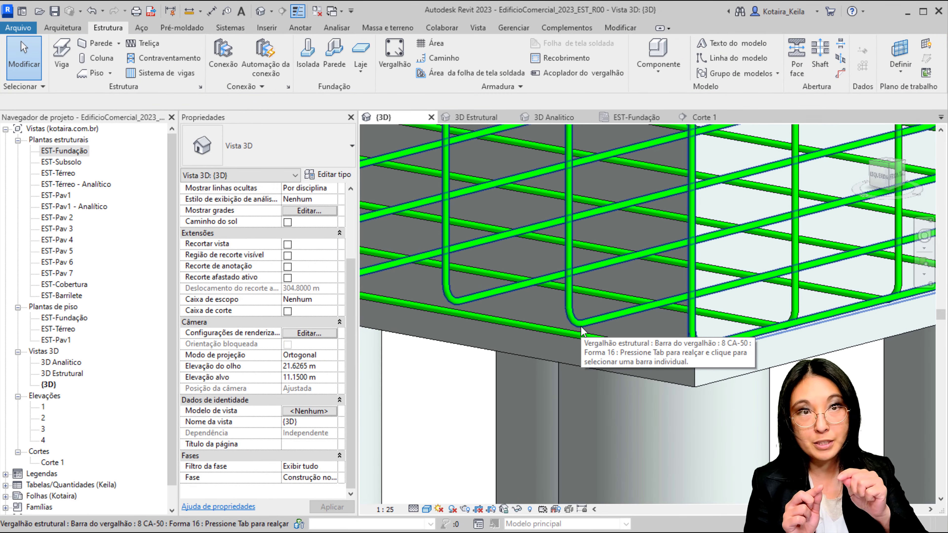